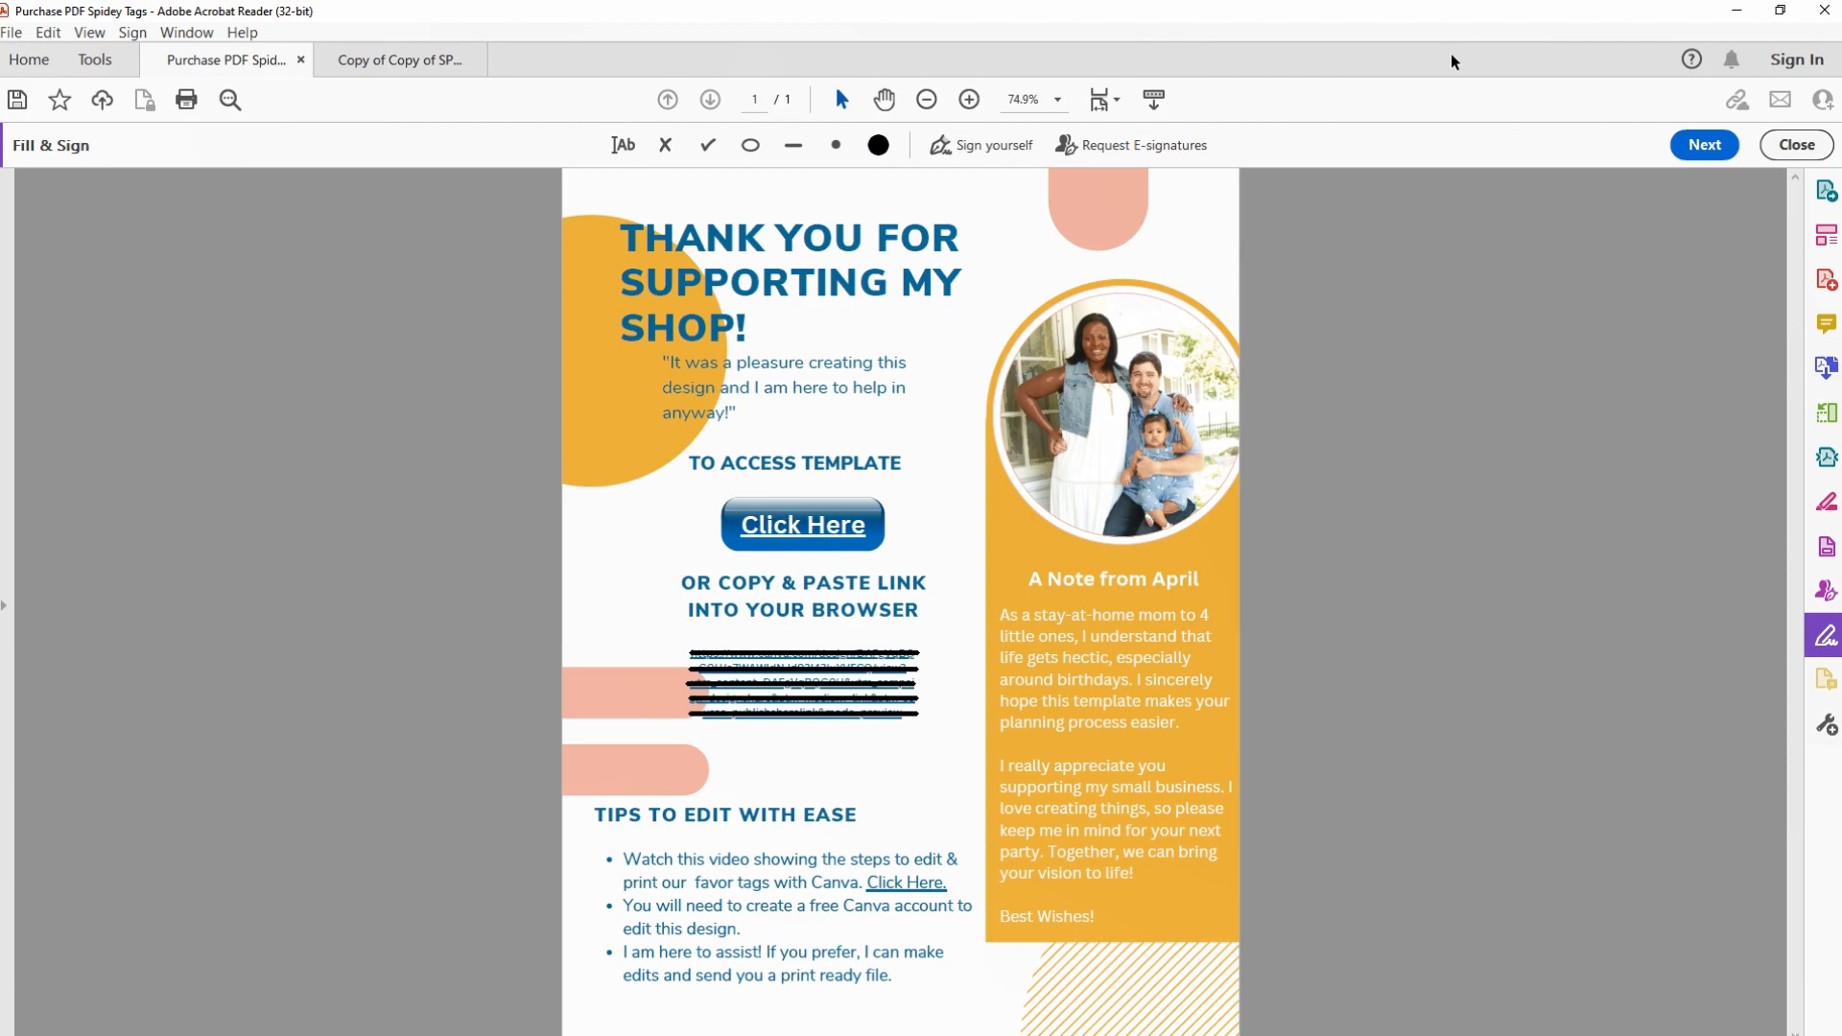
Step: Switch from the purchase PDF to the shared Canva template in the browser and open it as an editable design
left_click(1735, 14)
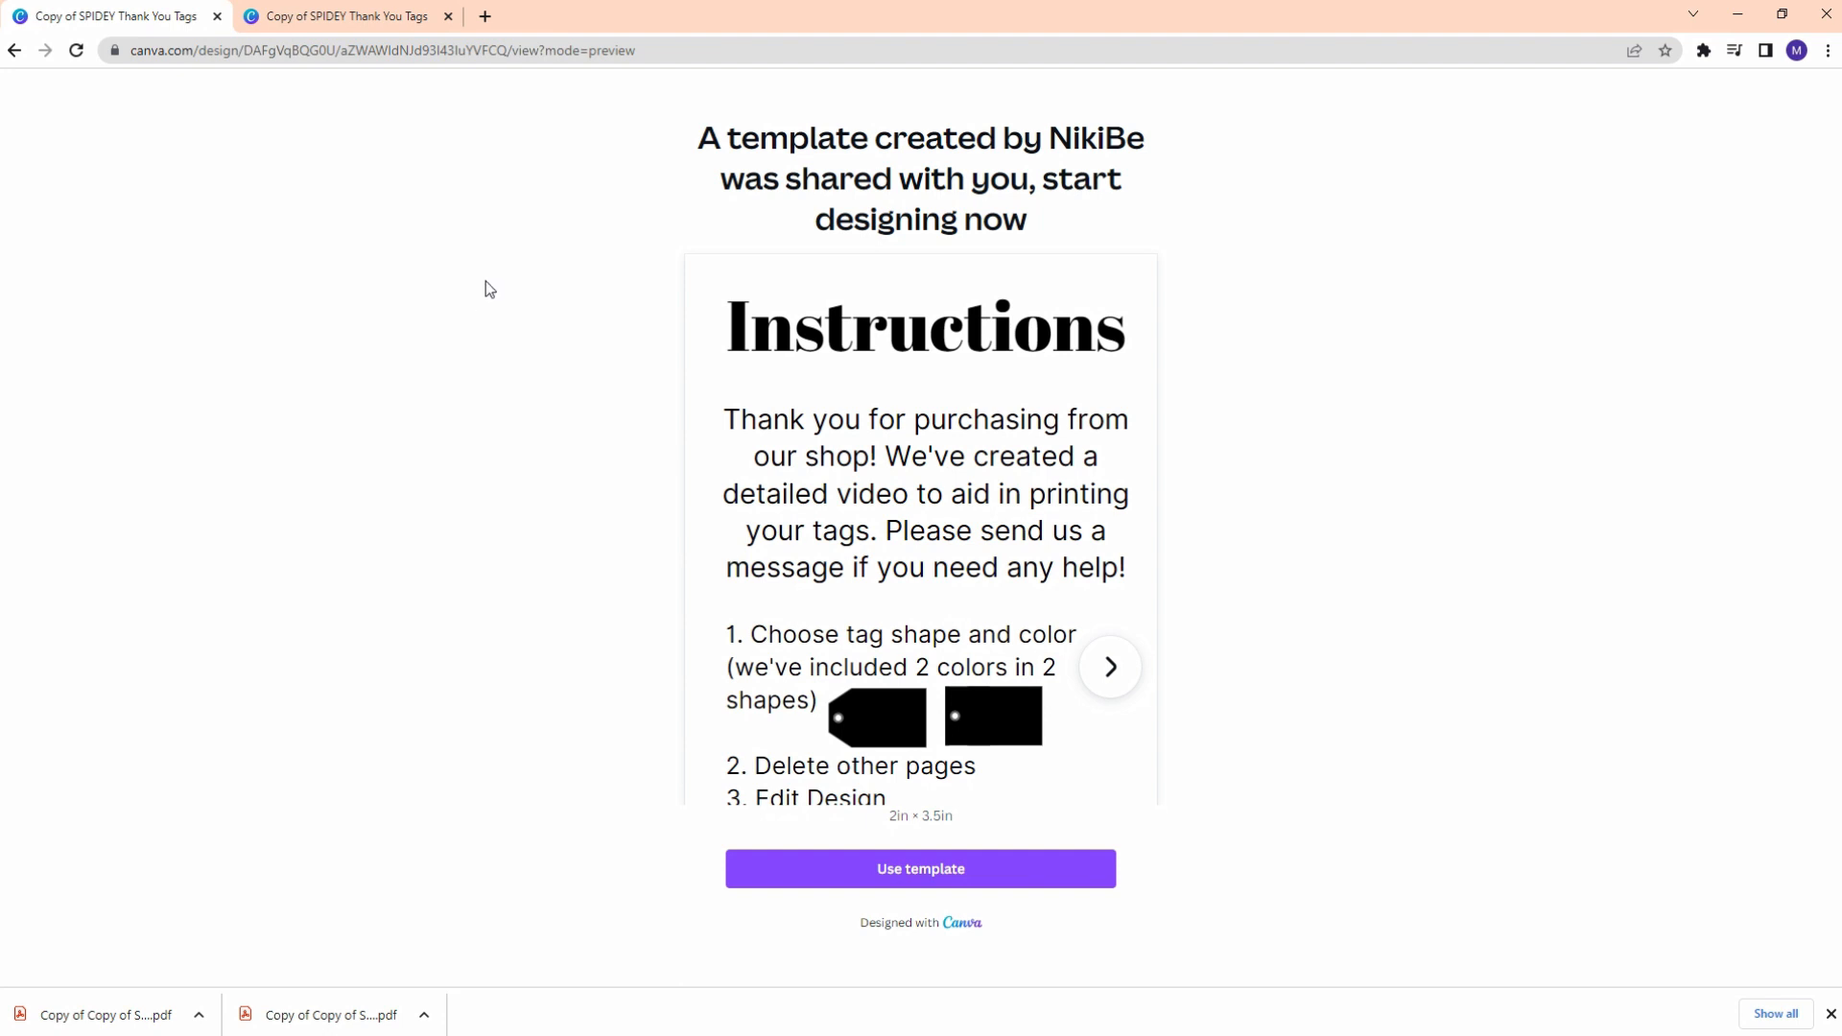
left_click(923, 867)
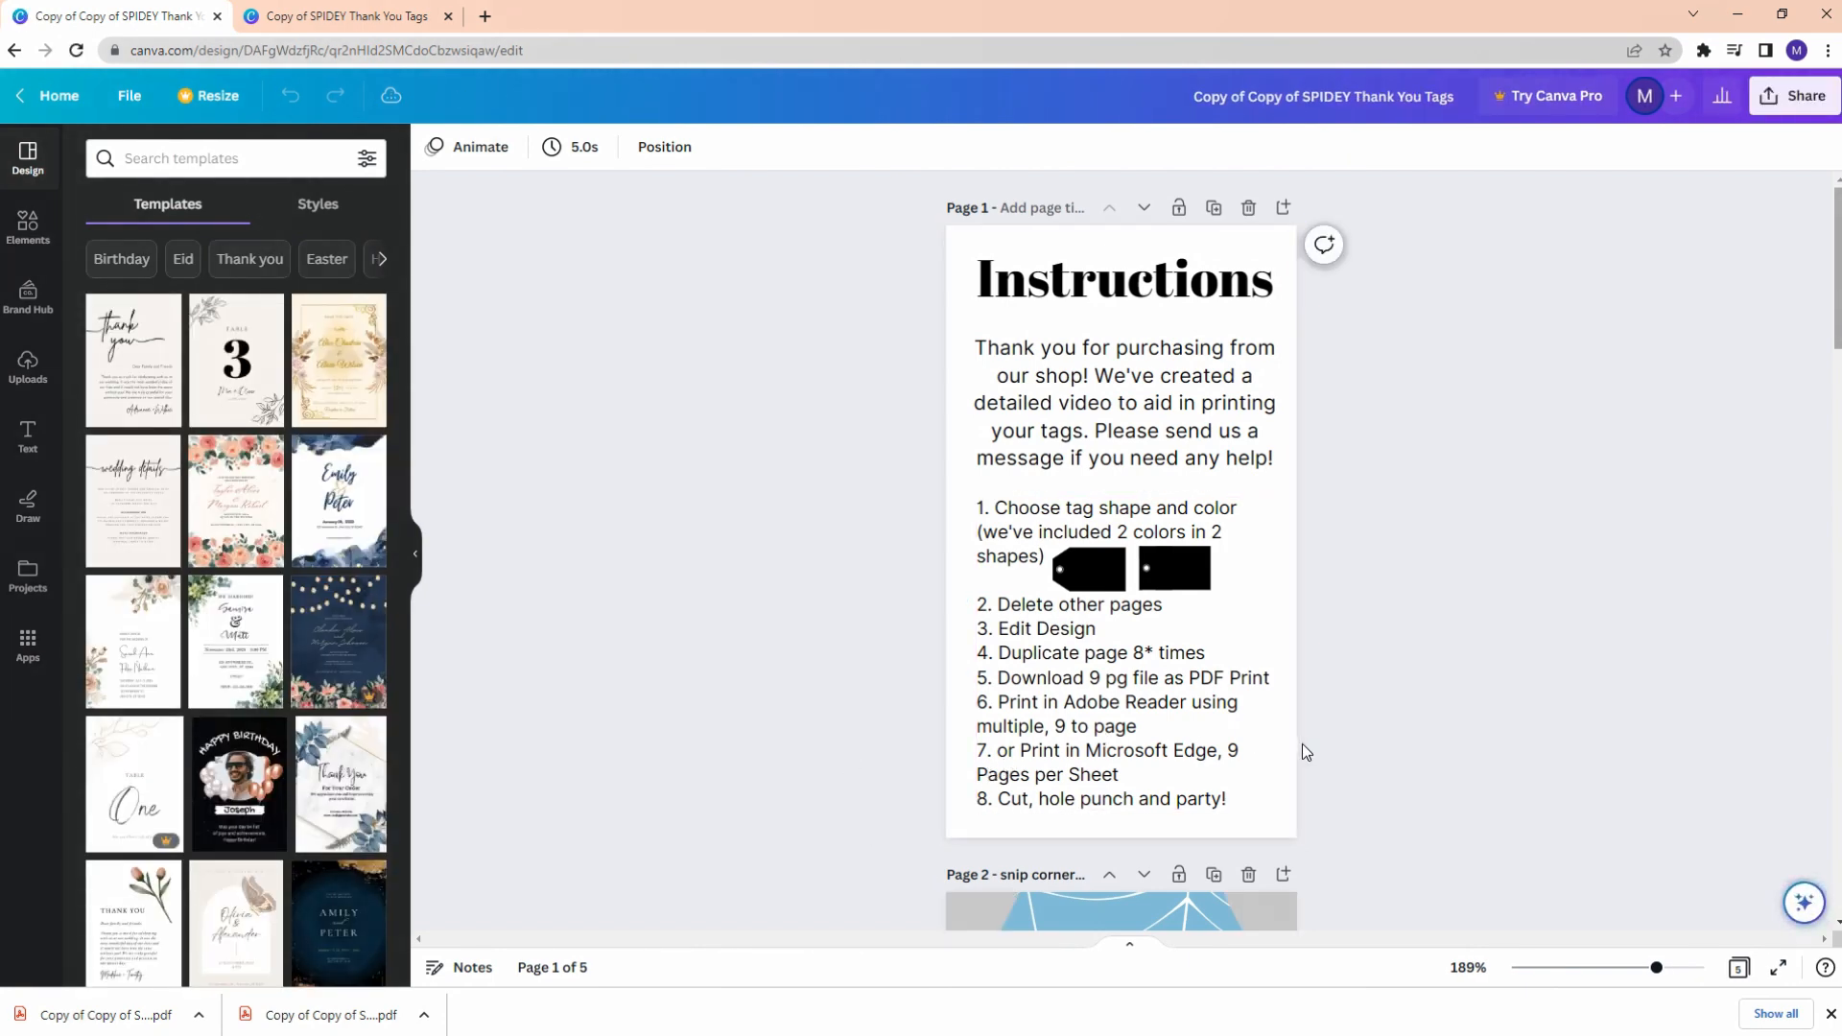
Step: Look through the instructions page and the blue and yellow tag designs in both shapes
scroll(1305, 741, "down", 15)
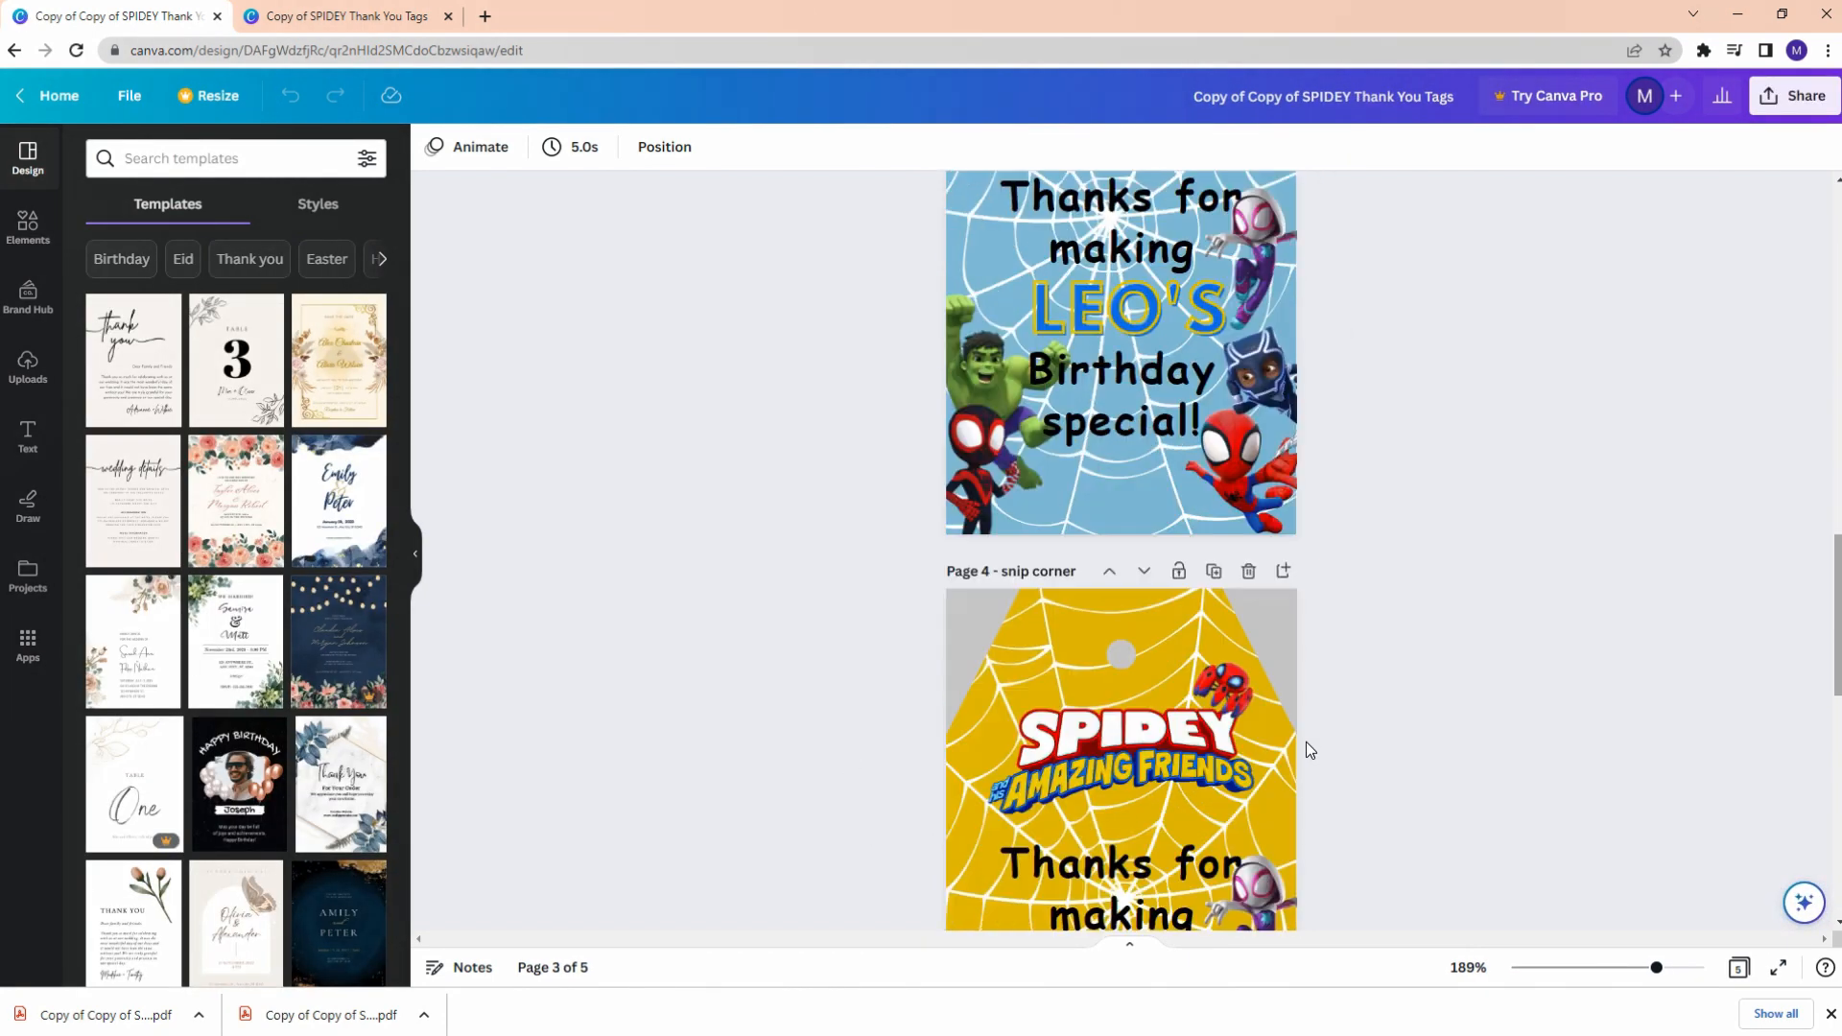
scroll(1305, 740, "down", 5)
scroll(1360, 787, "down", 4)
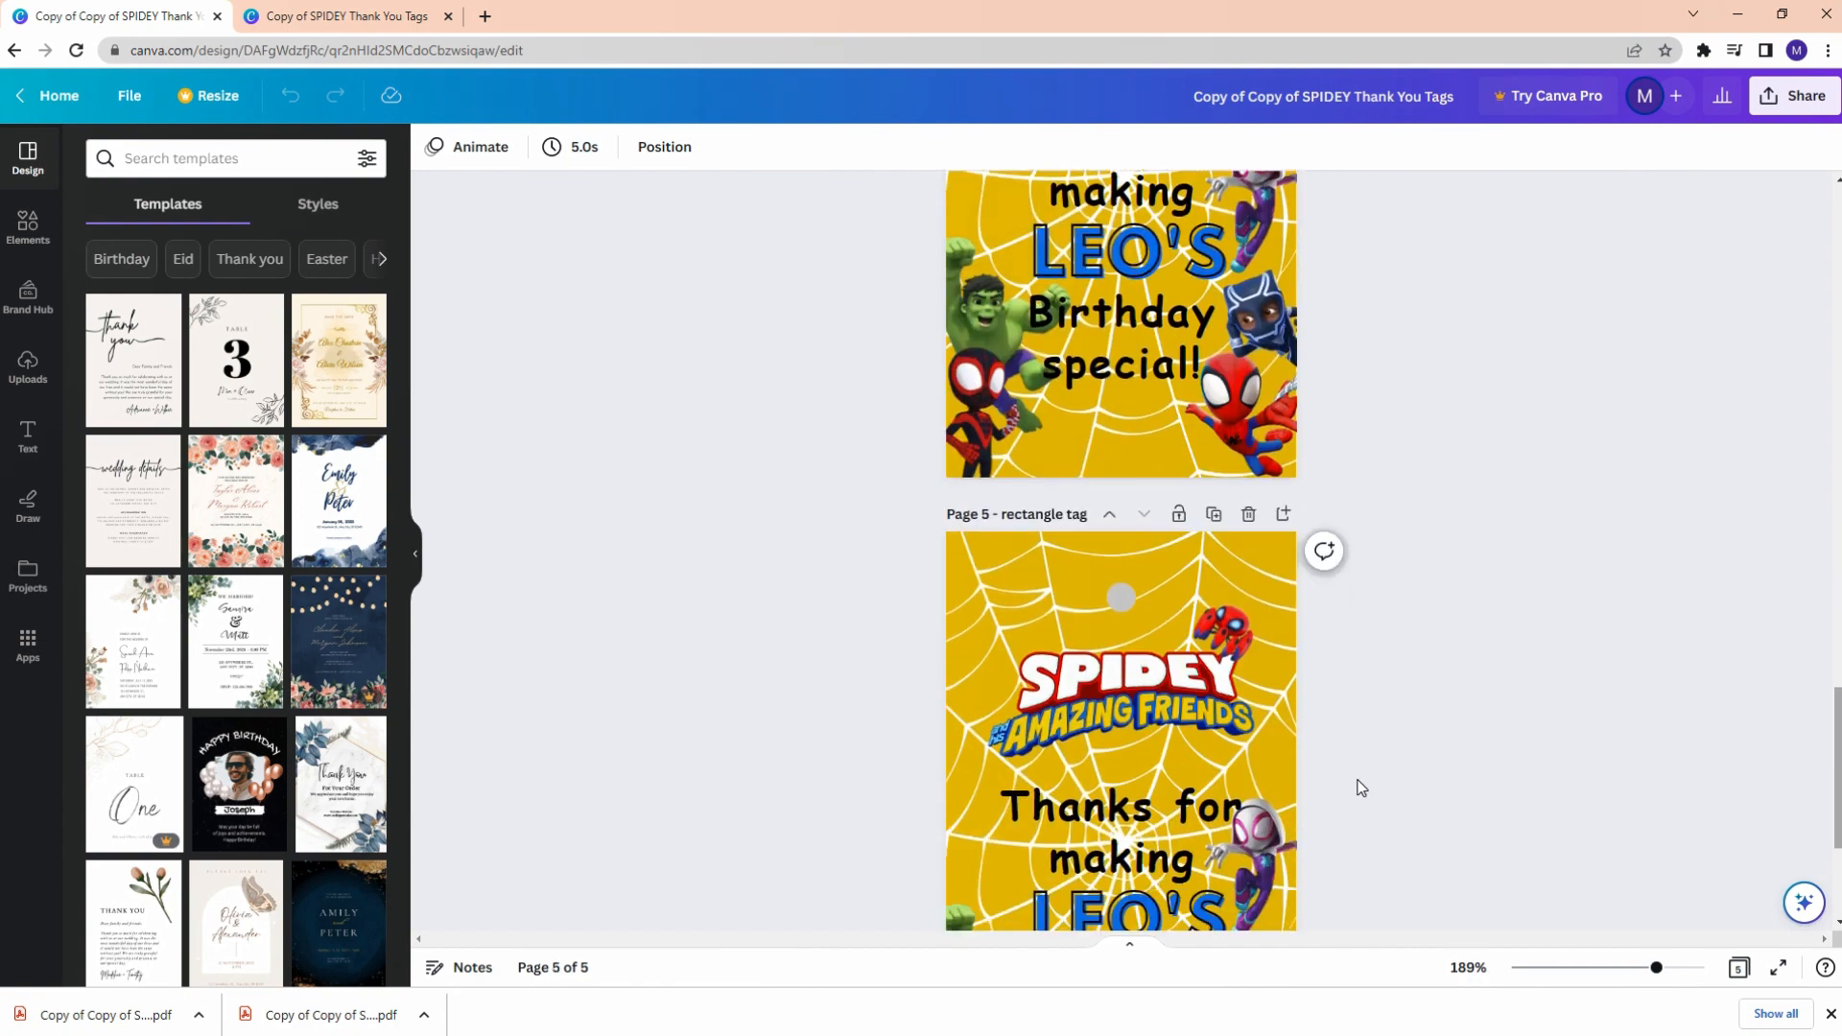
scroll(1361, 787, "down", 3)
scroll(1361, 787, "up", 13)
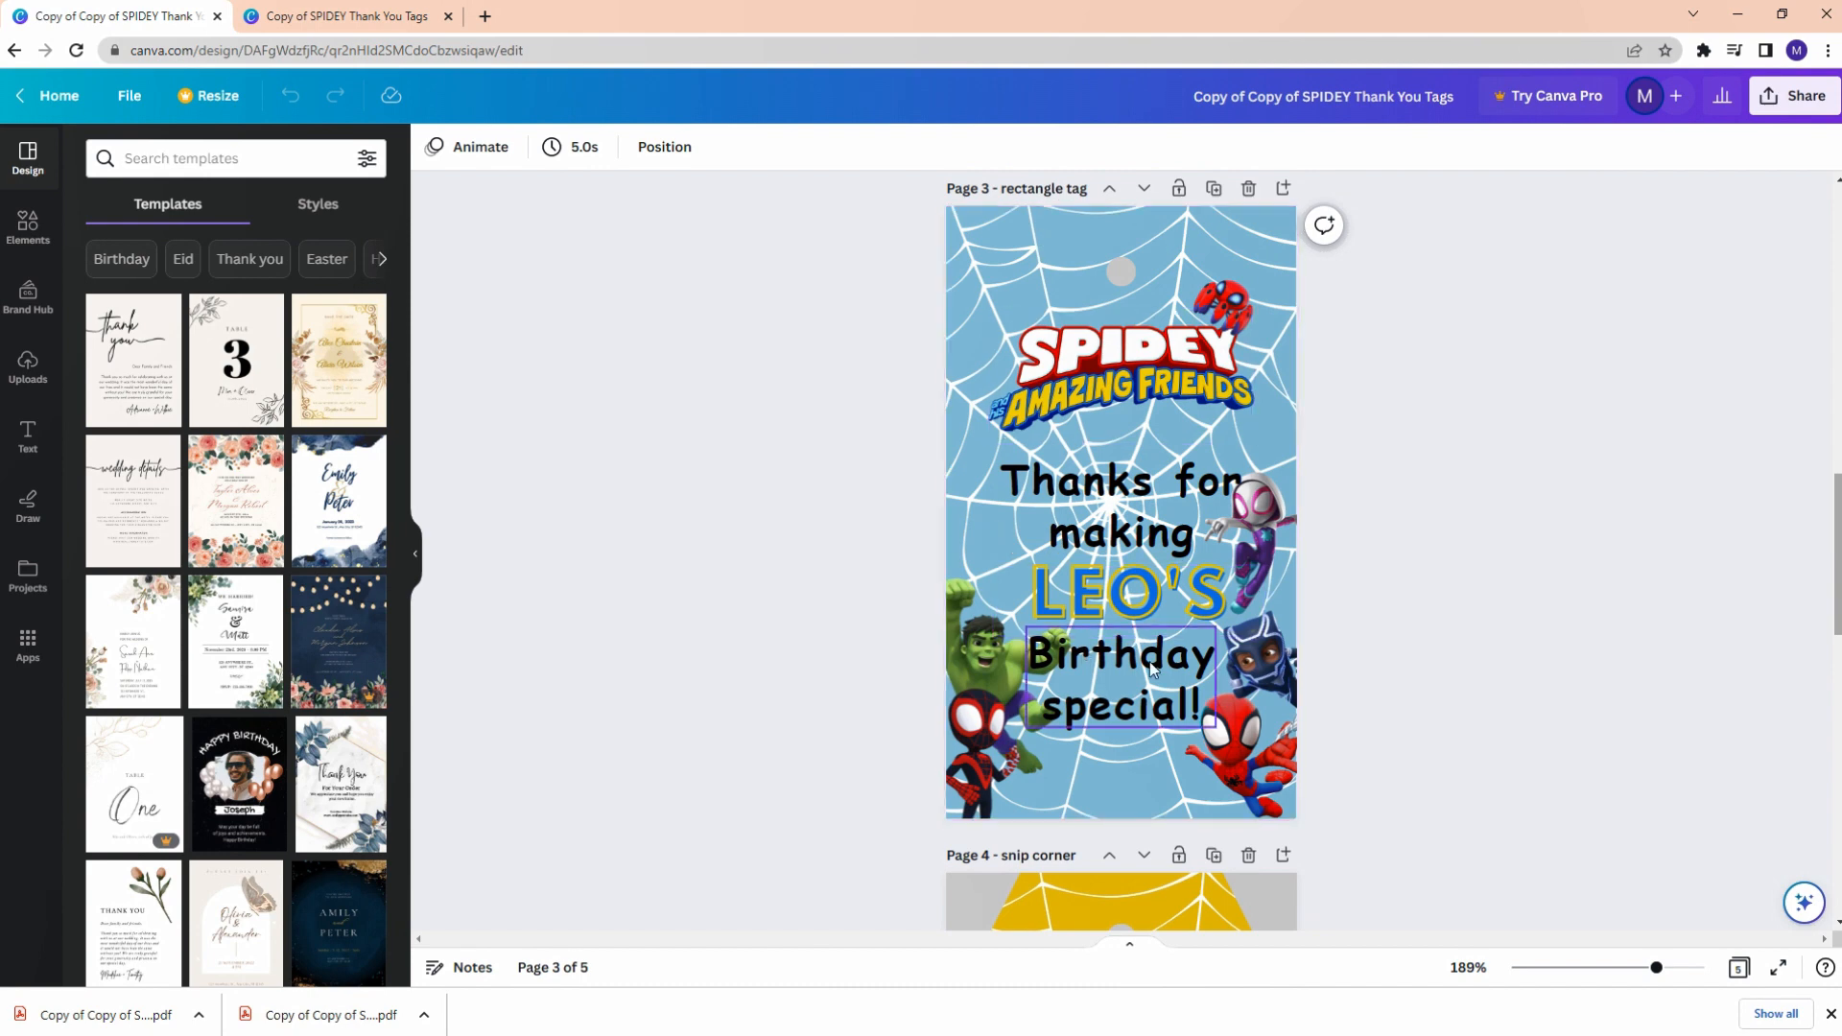
scroll(1272, 710, "down", 3)
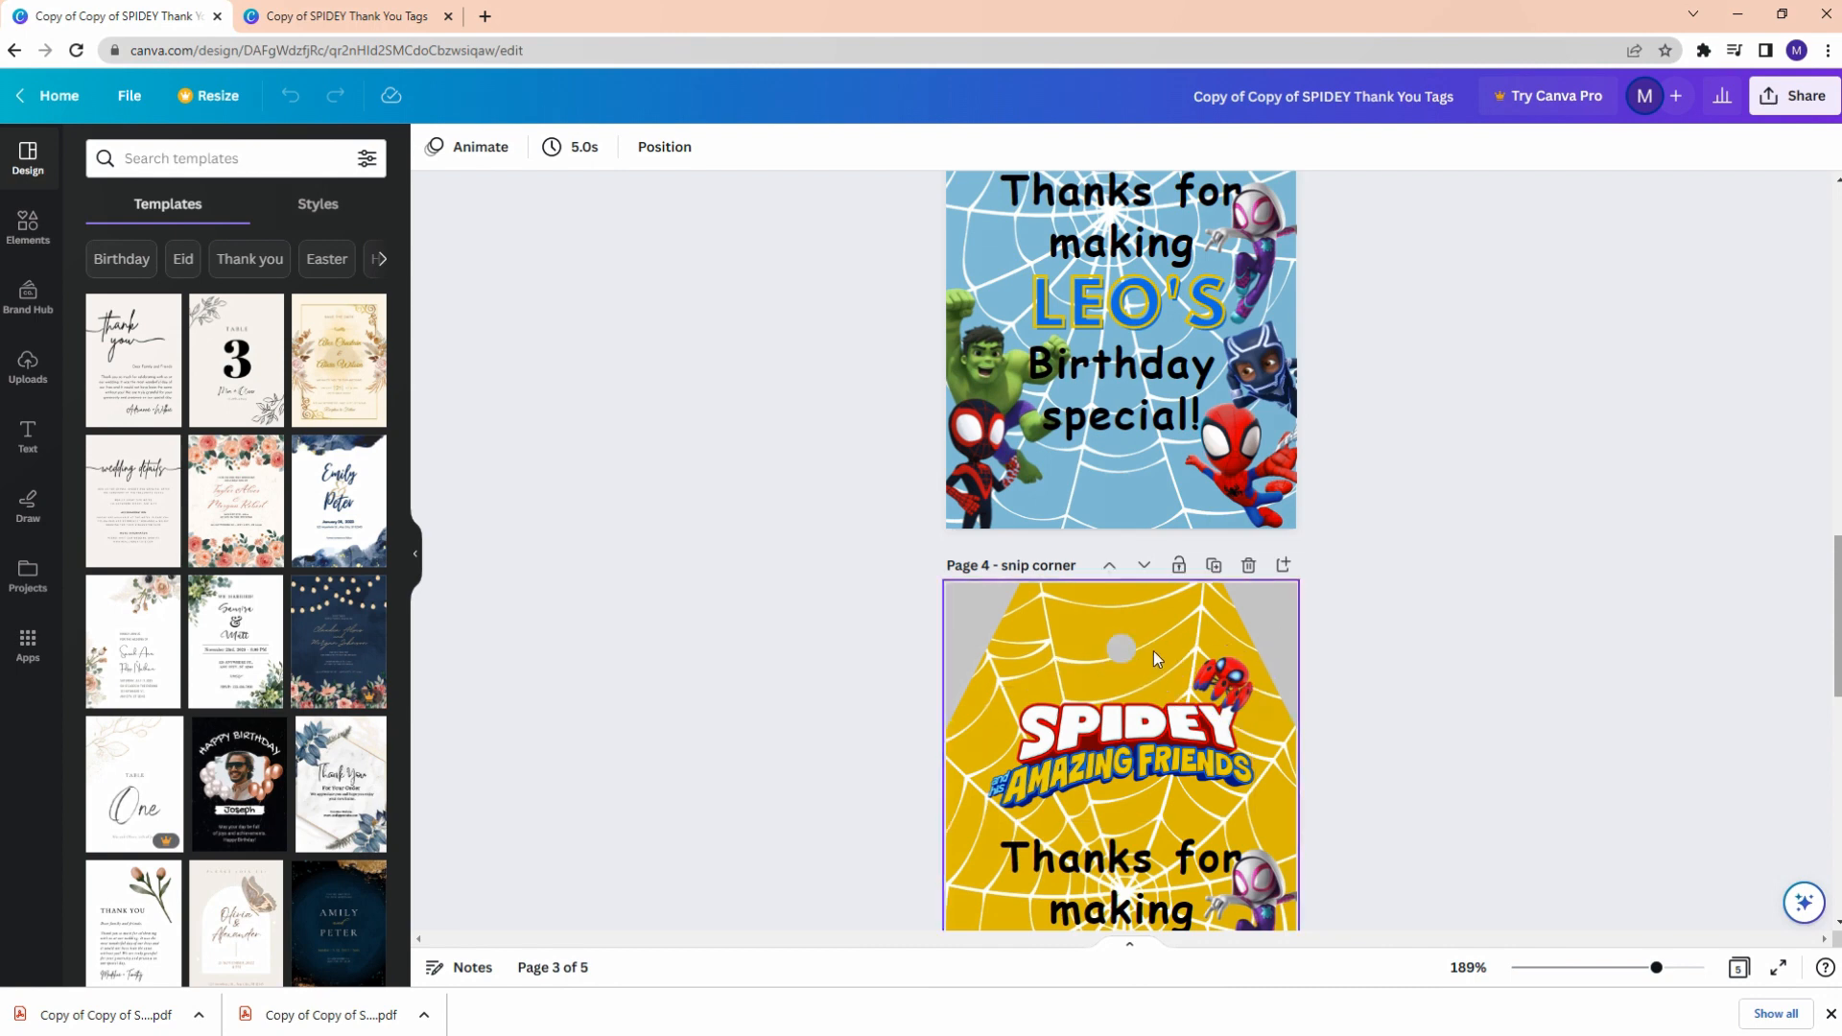
scroll(1143, 664, "up", 4)
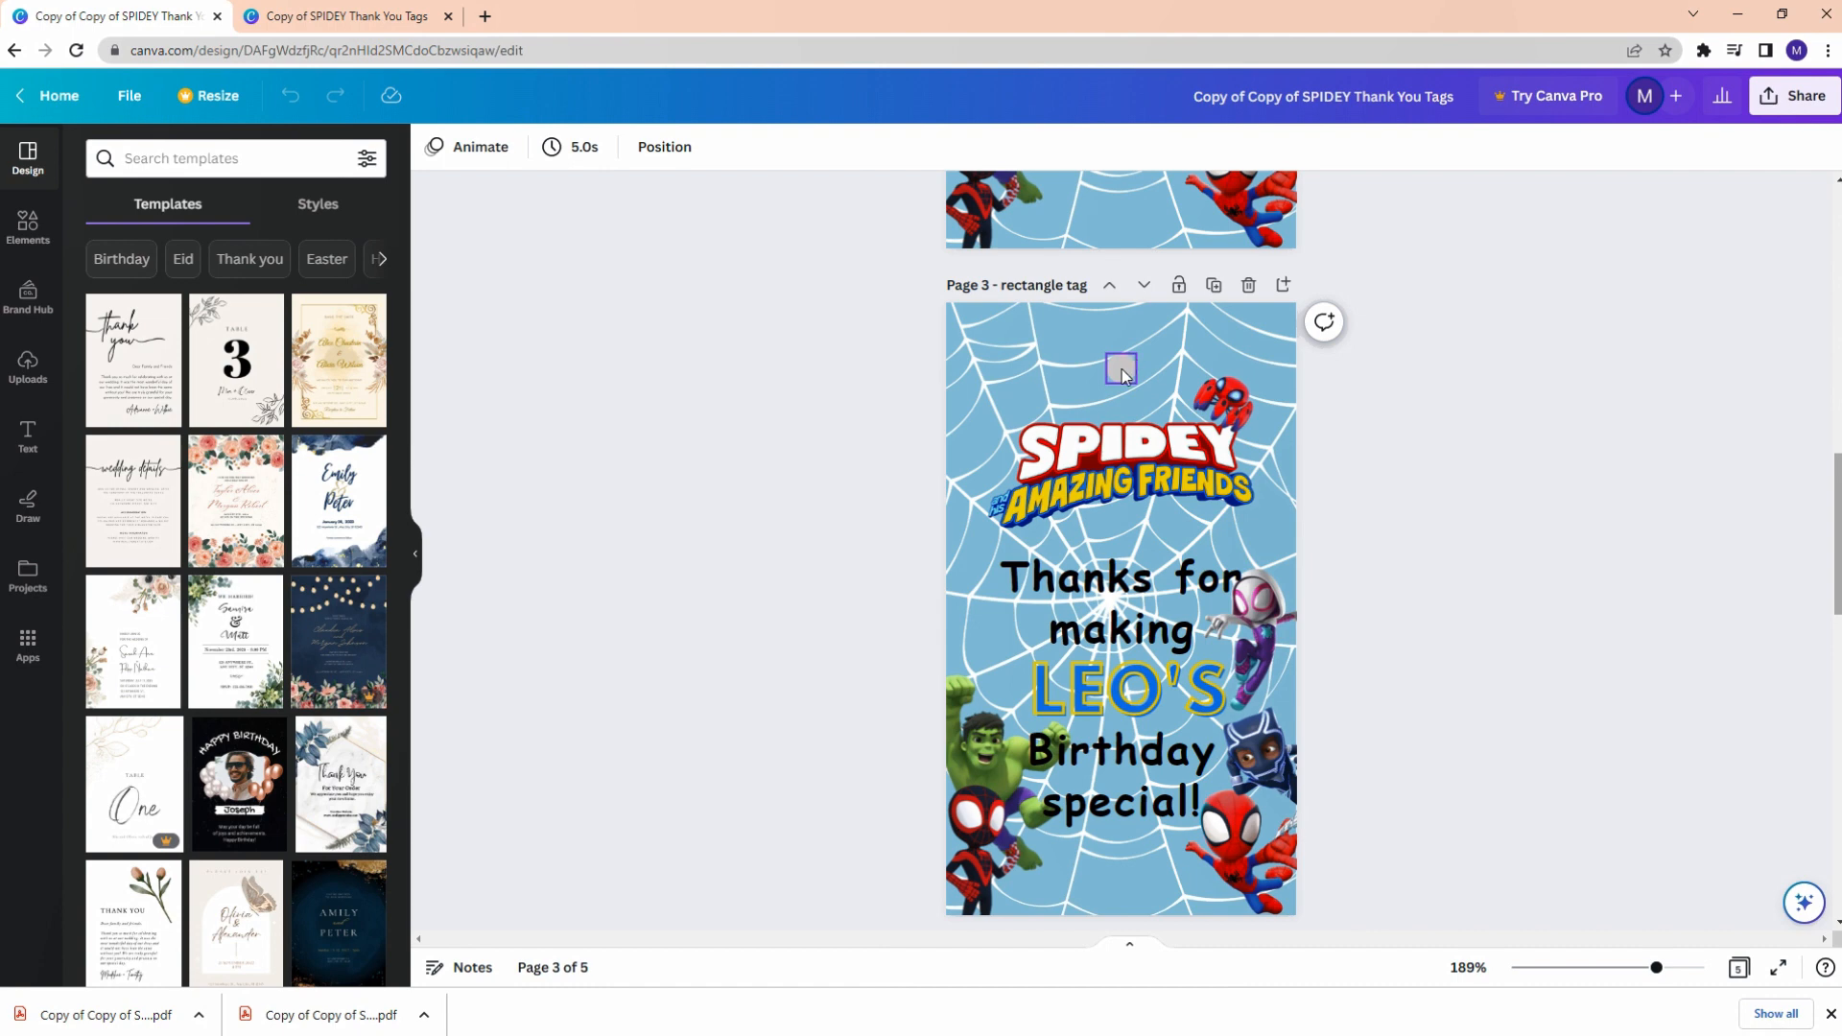
Step: Move the hole-punch circle on the blue rectangle tag slightly higher, closer to the tag's upper edge
left_click(1123, 372)
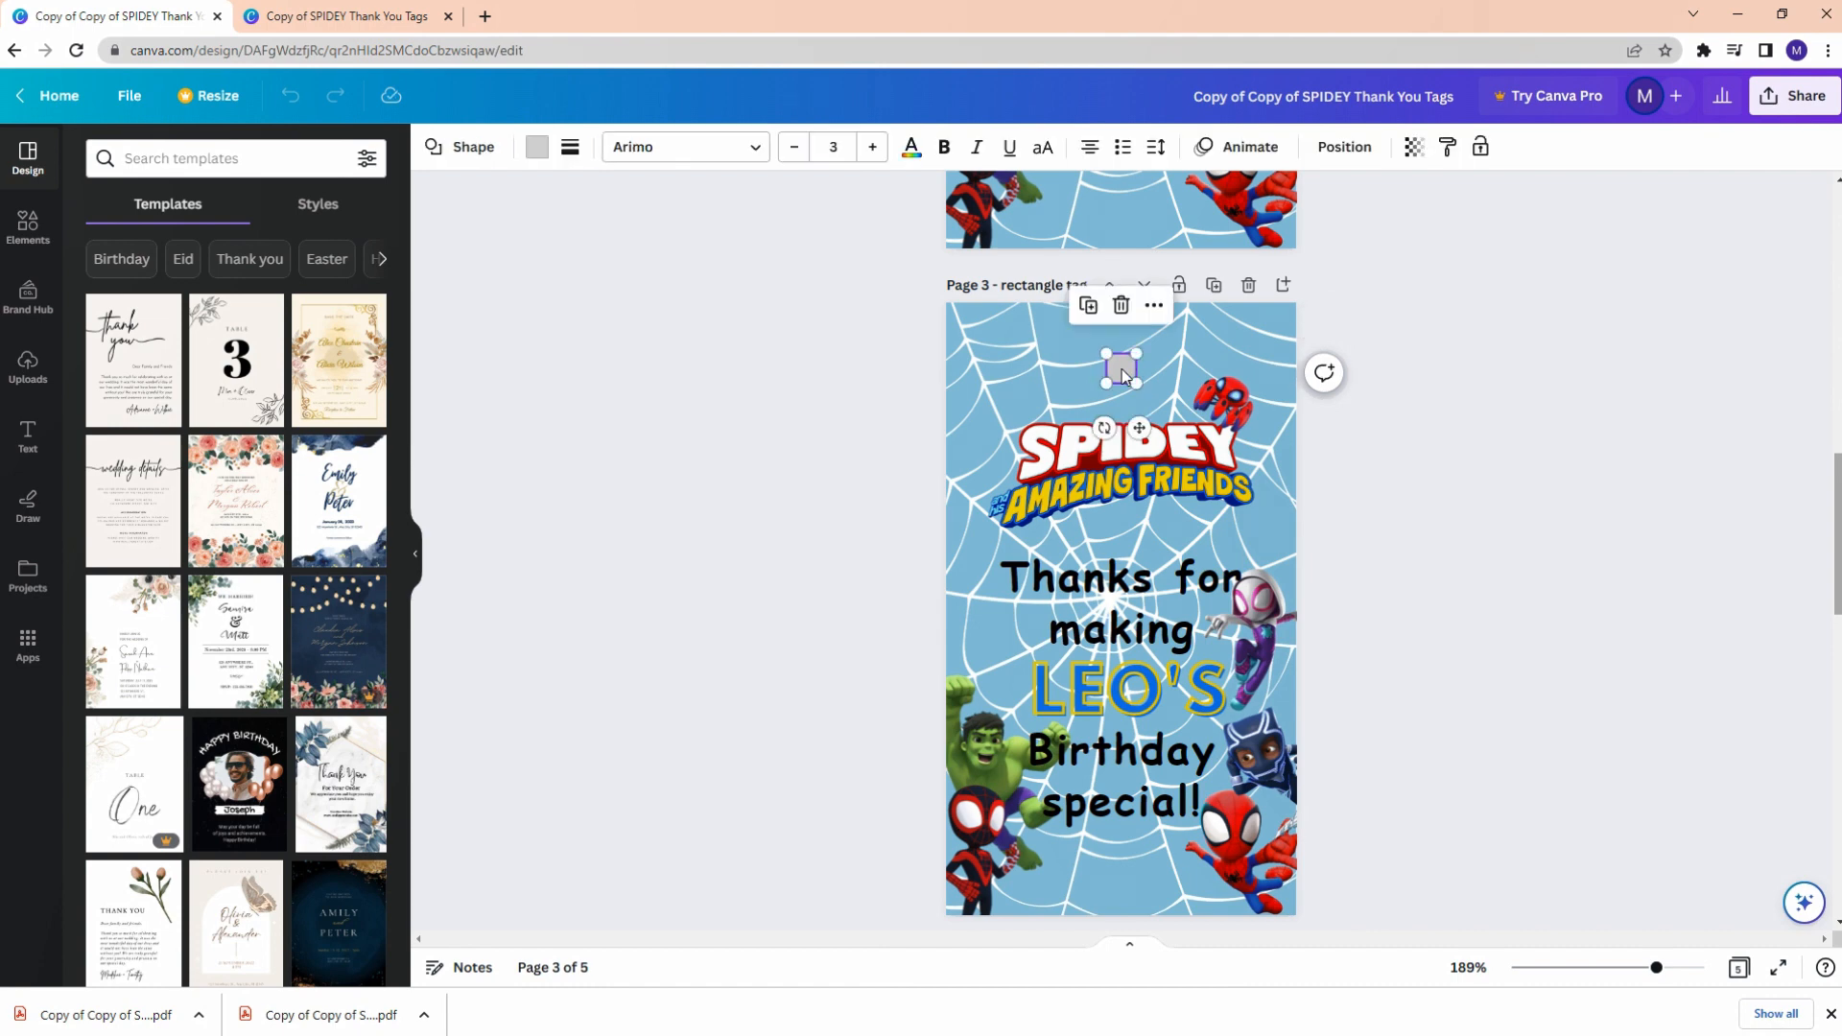
mouse_move(1122, 373)
left_mouse_down()
mouse_move(989, 343)
mouse_move(1118, 341)
left_mouse_up()
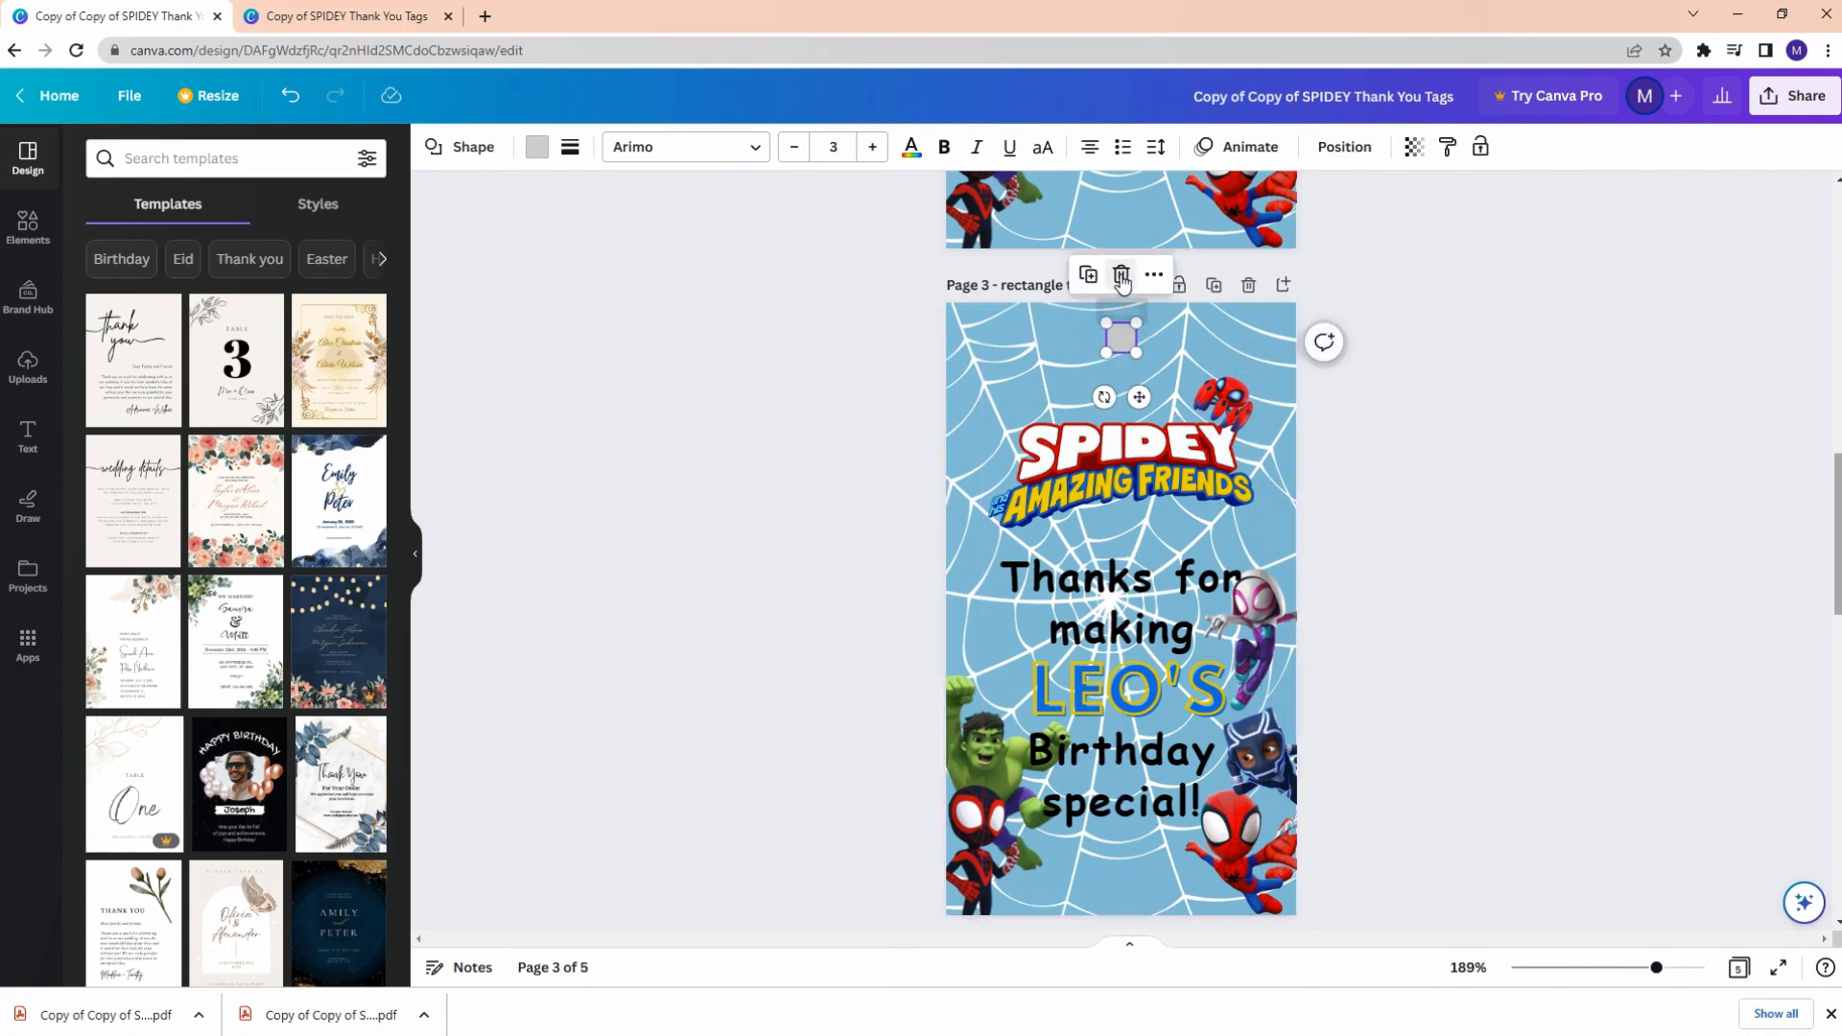
left_click(1445, 451)
Step: Delete the instructions page and all other tag pages, keeping only the blue snip-corner tag
scroll(1461, 456, "up", 3)
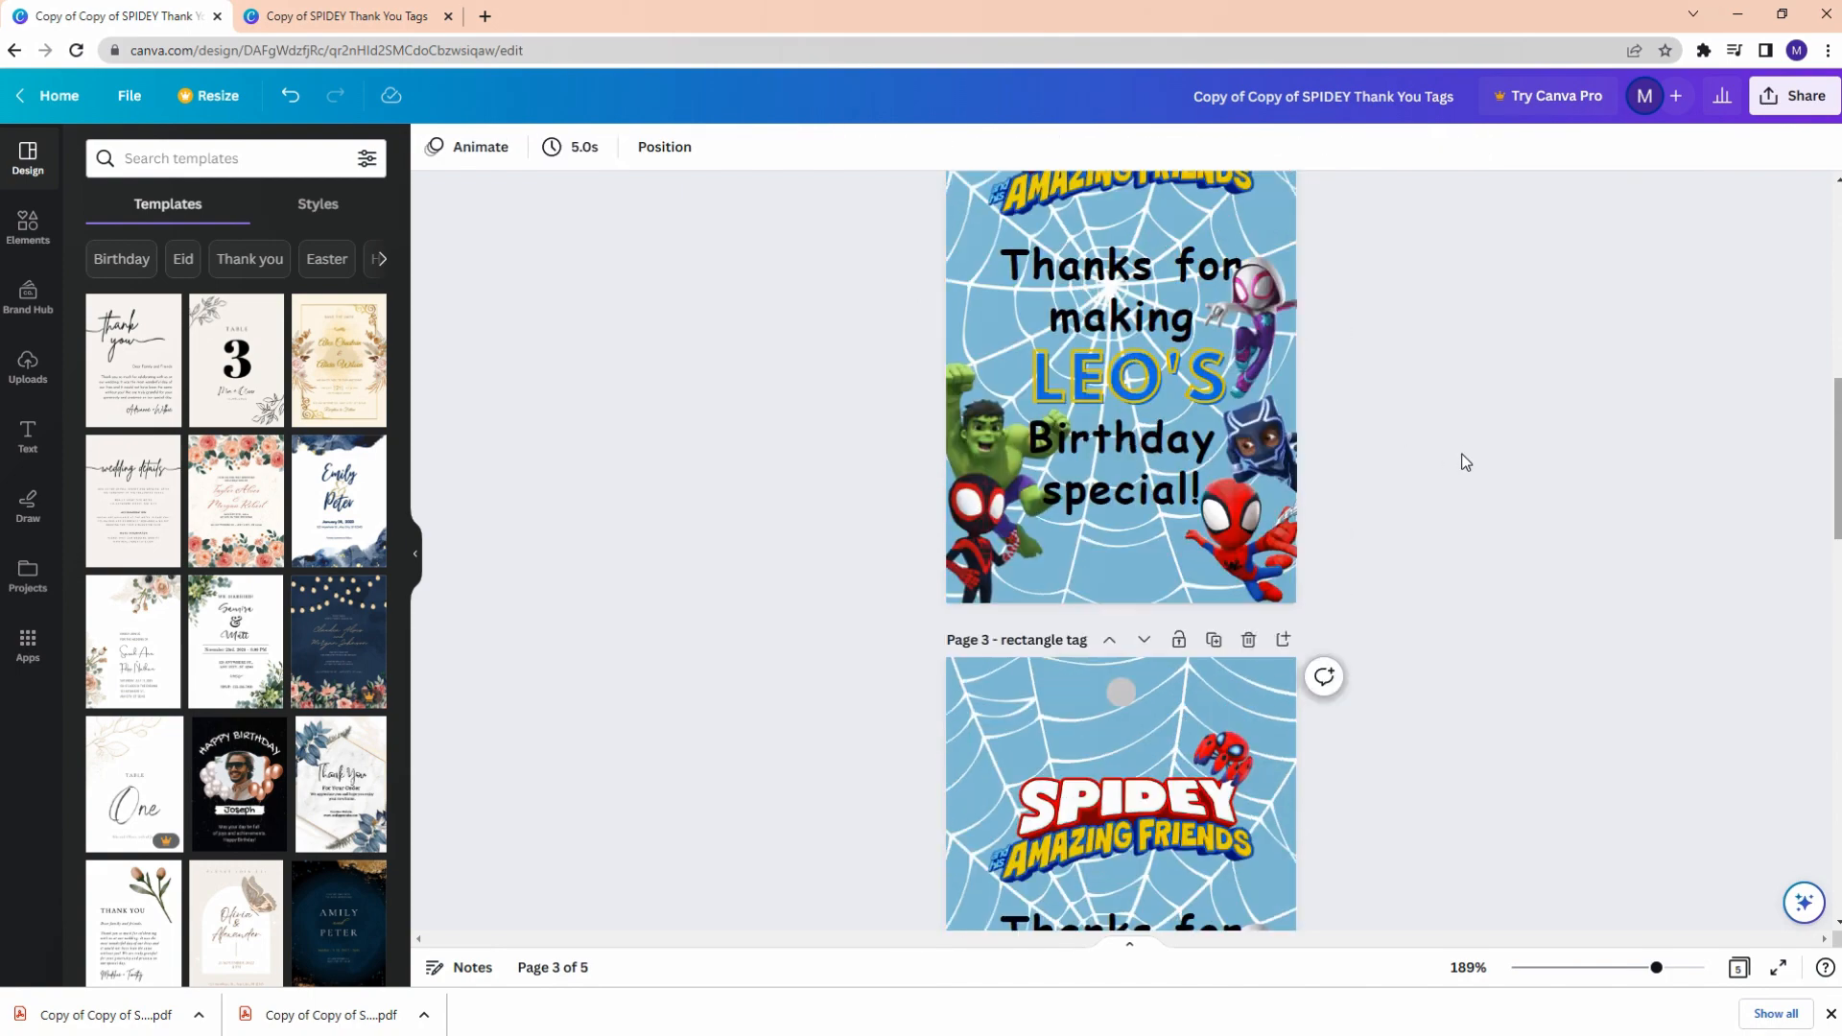
scroll(1463, 462, "up", 10)
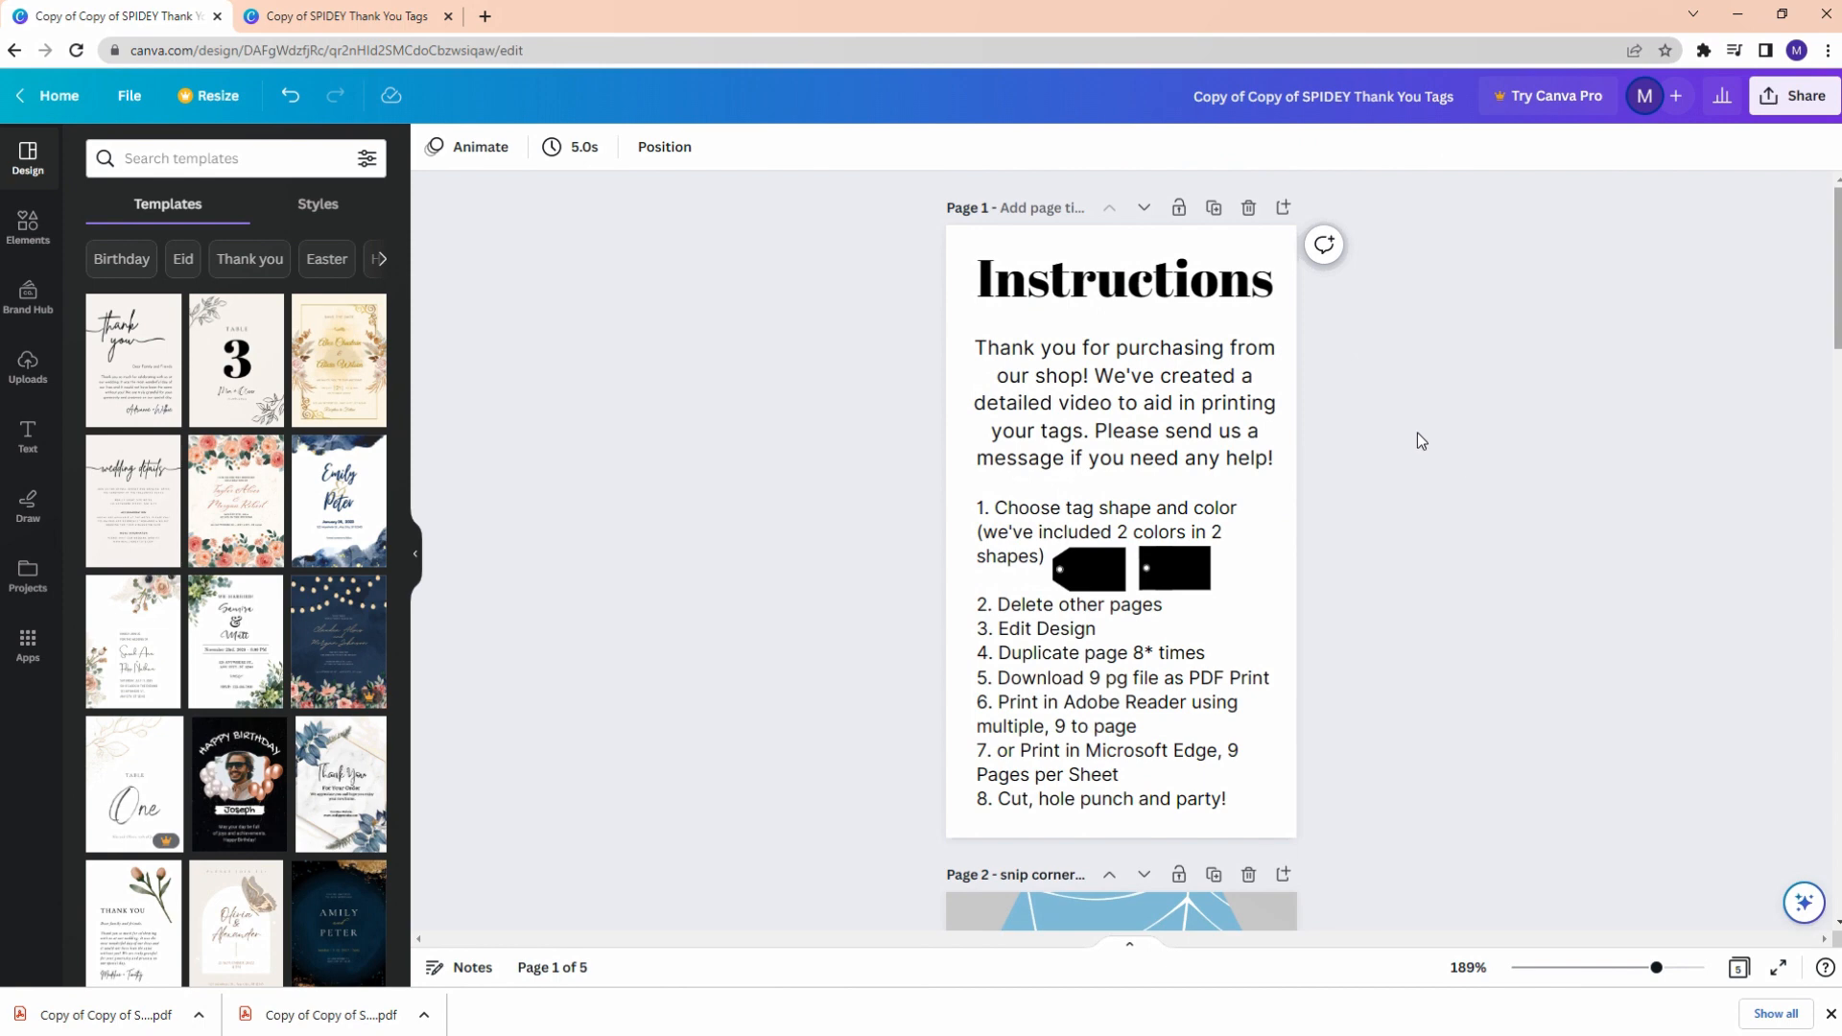
scroll(1418, 441, "down", 9)
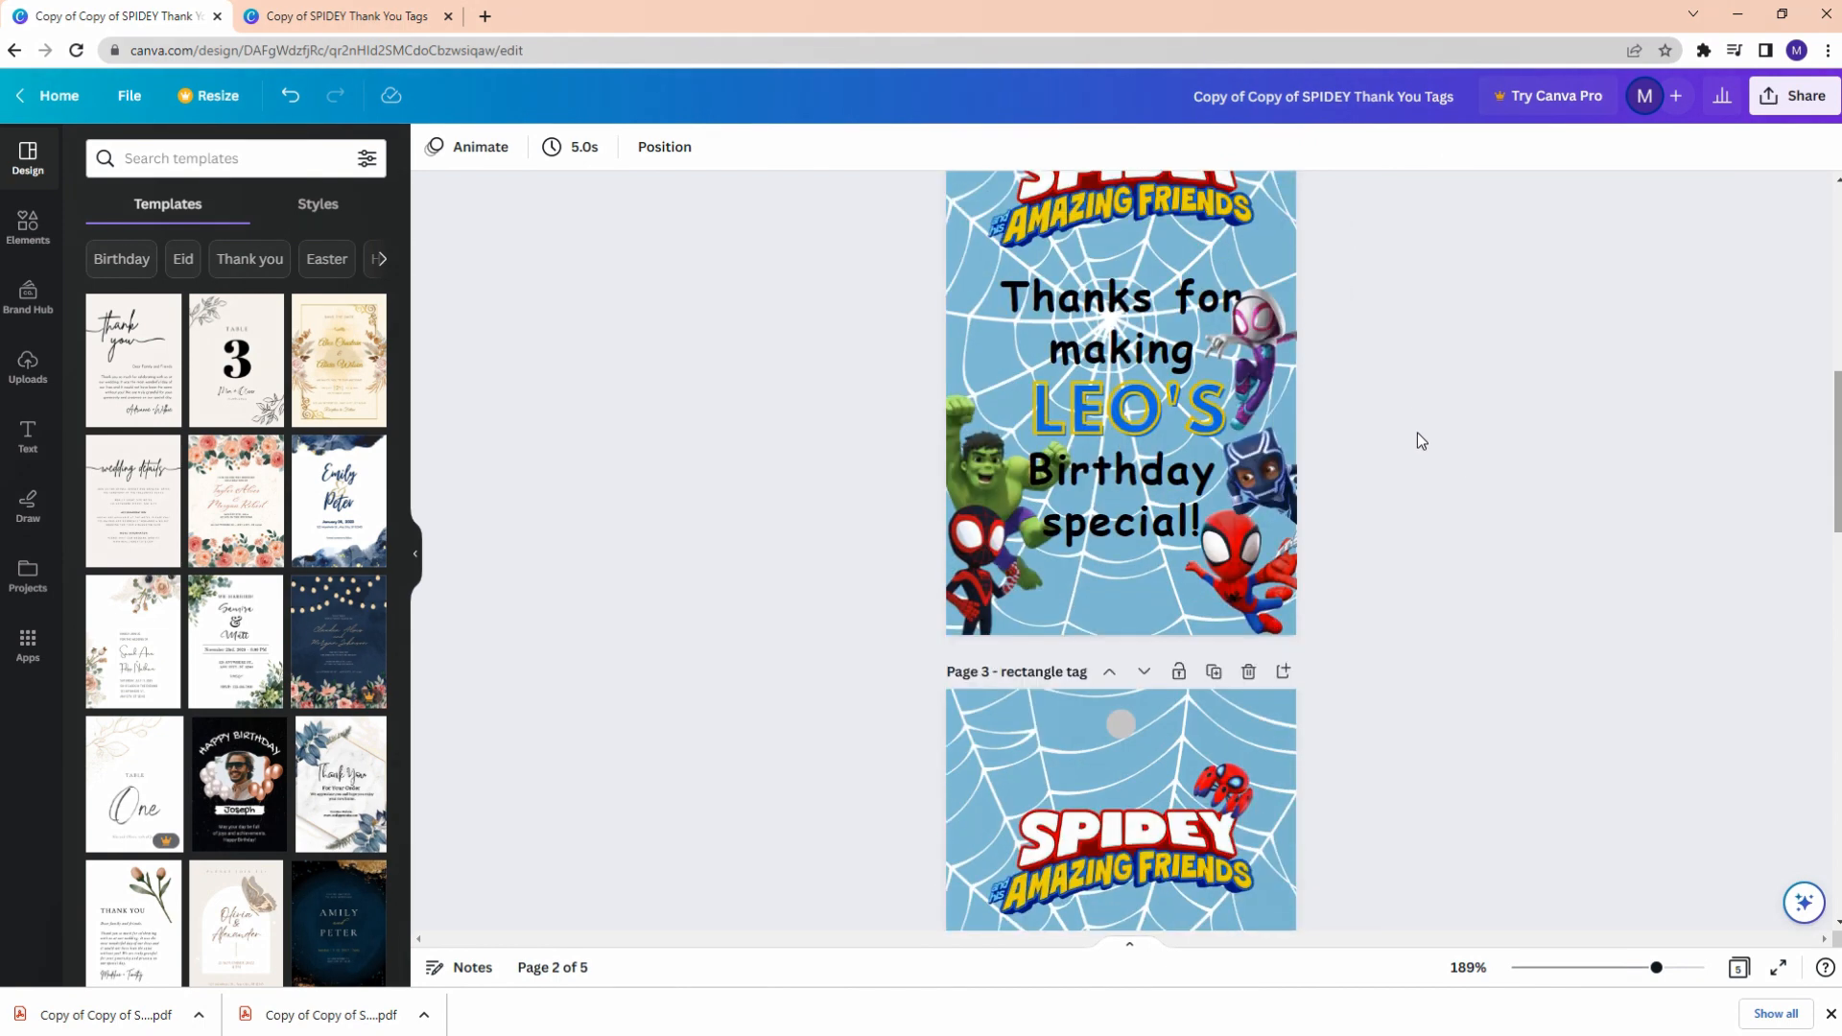
scroll(1424, 458, "up", 9)
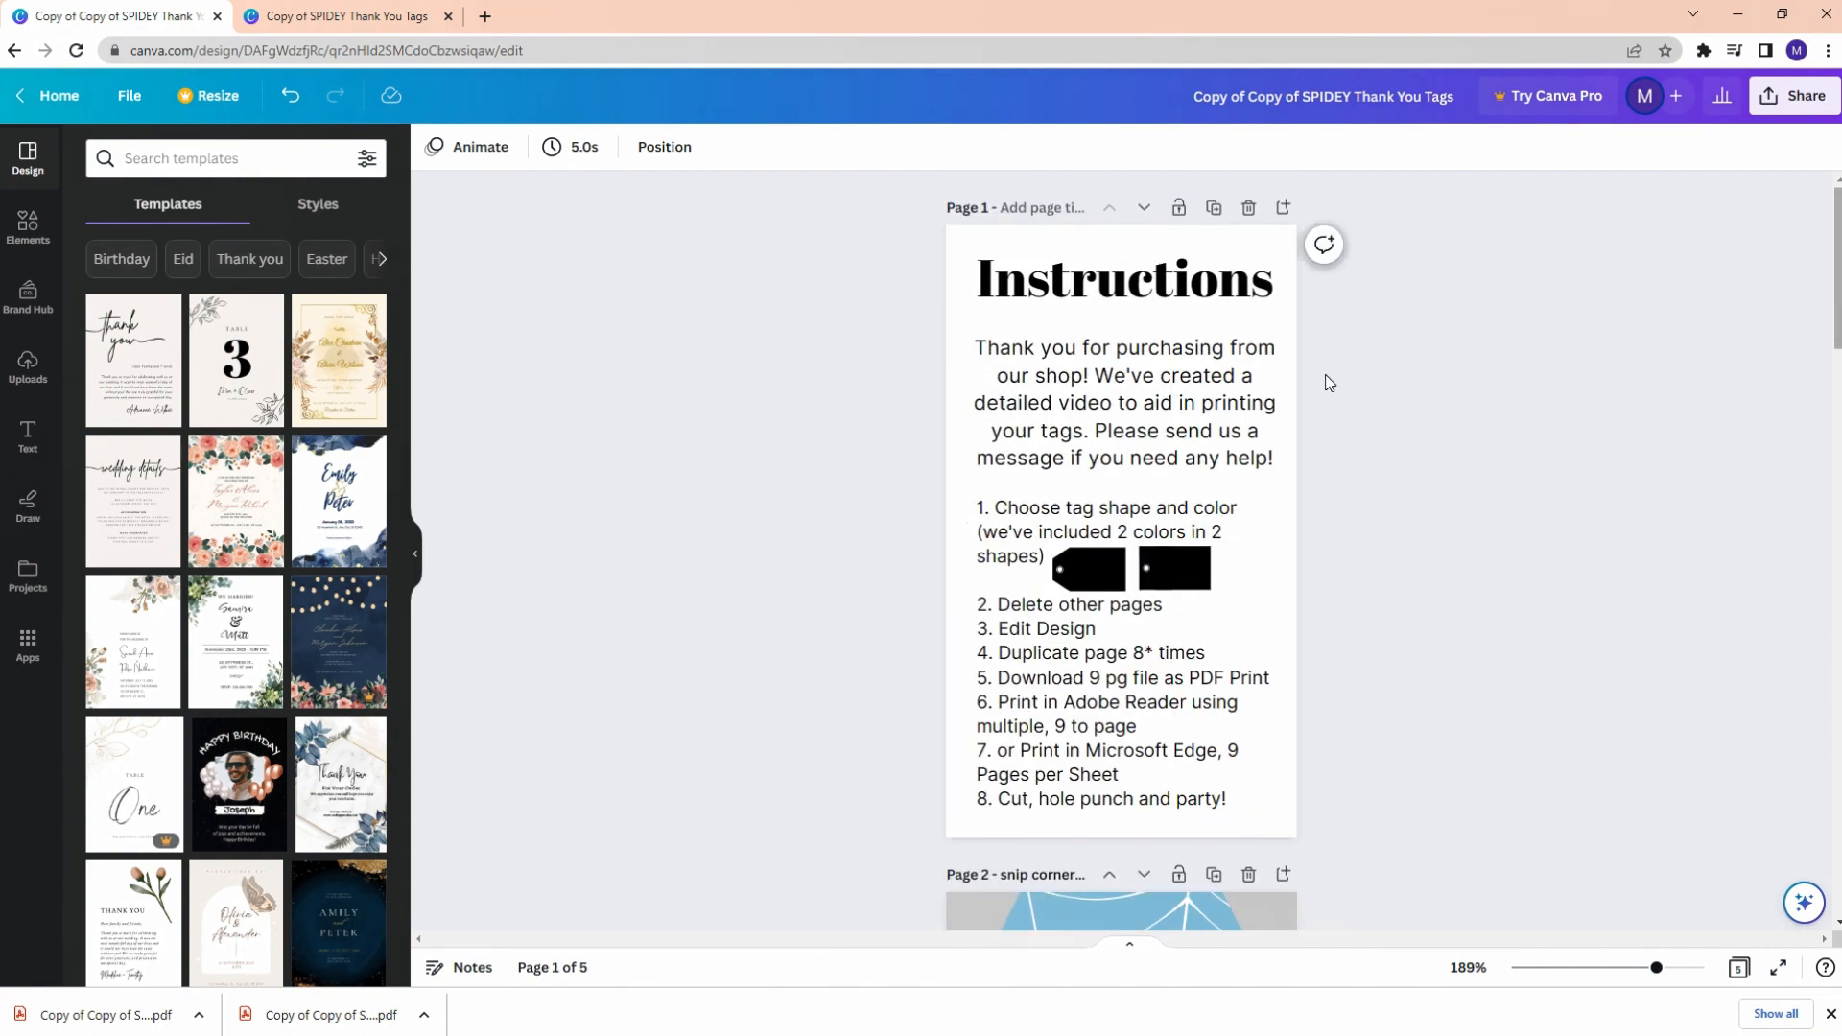
left_click(1249, 209)
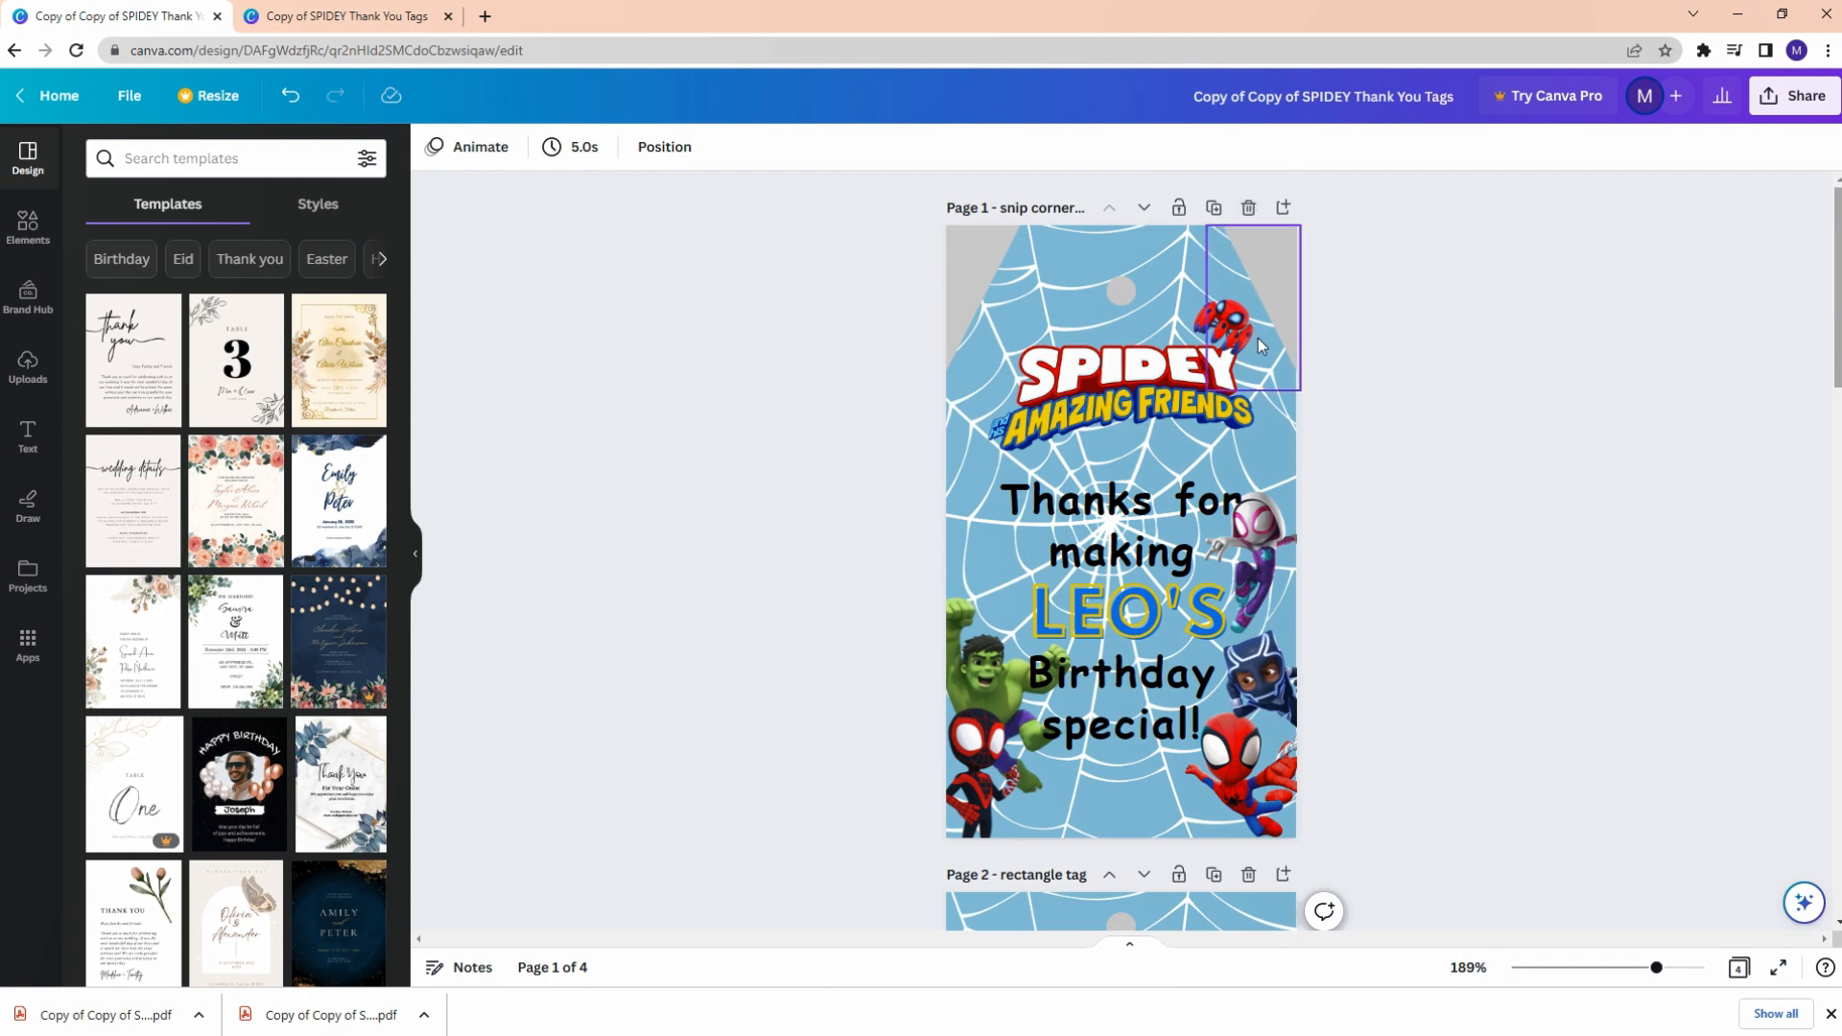
scroll(1265, 354, "down", 5)
scroll(1264, 354, "down", 1)
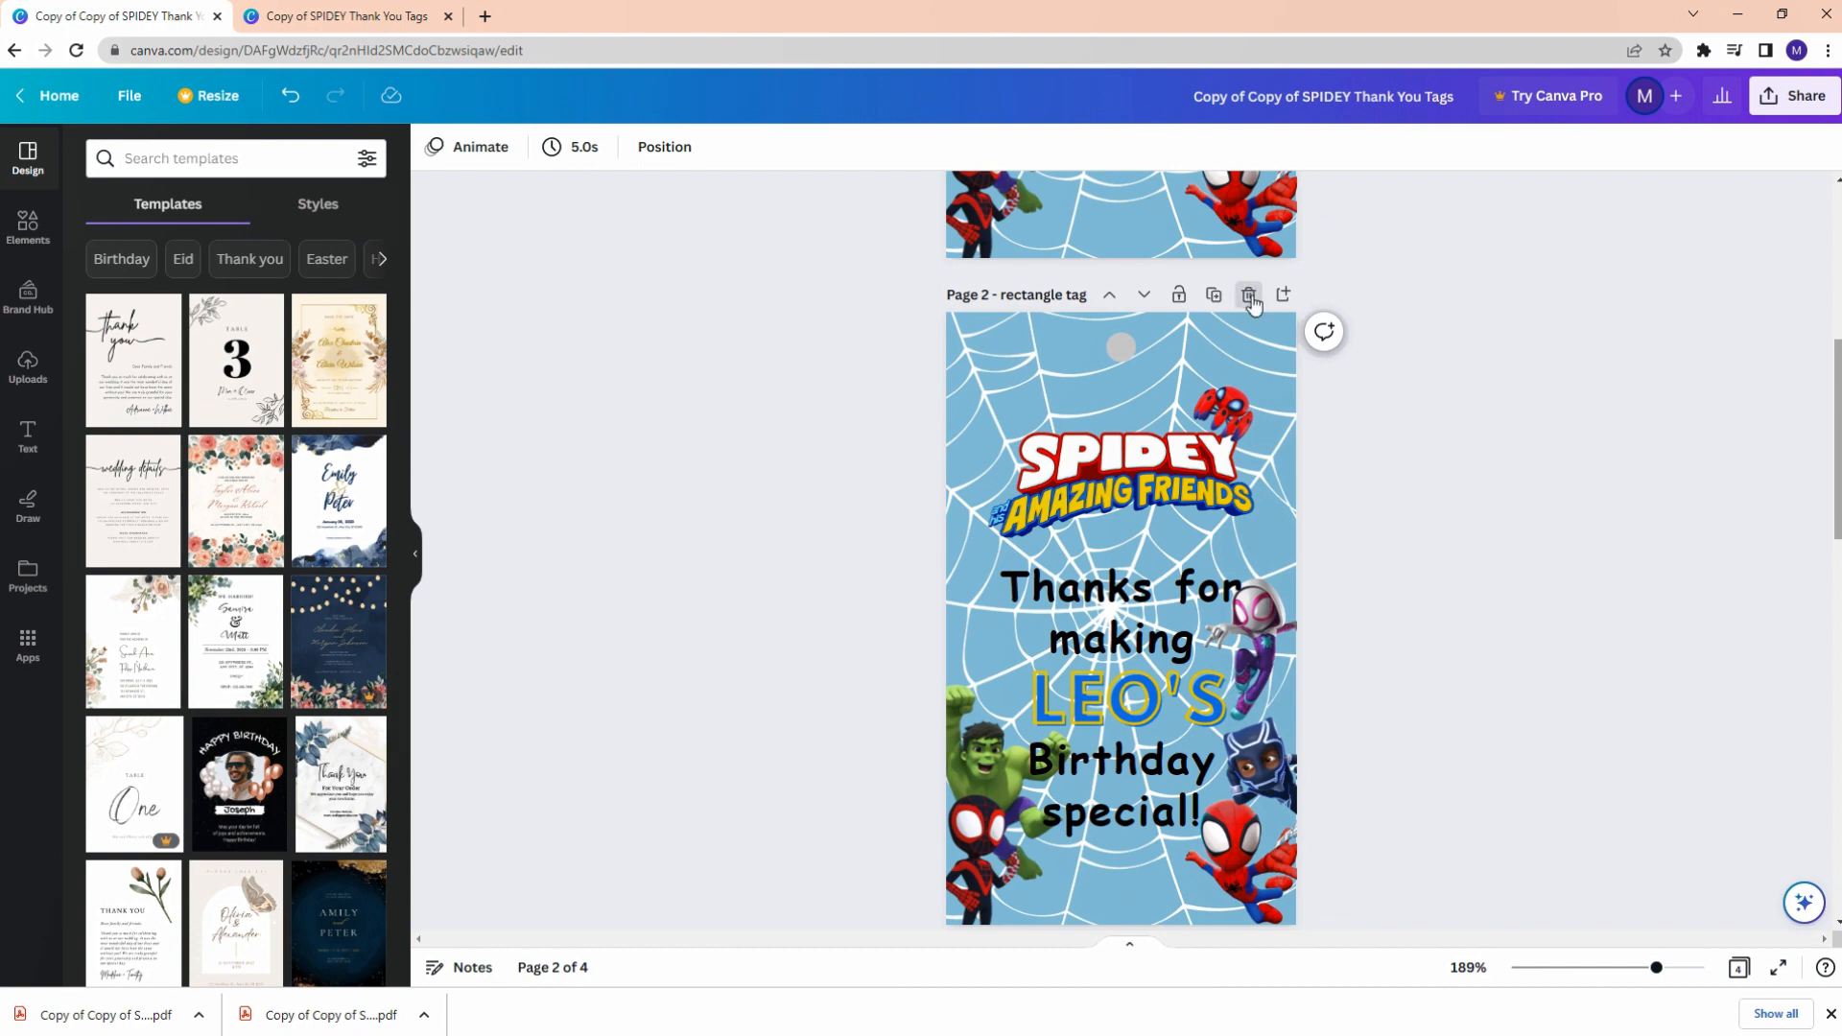
left_click(1248, 295)
left_click(1247, 297)
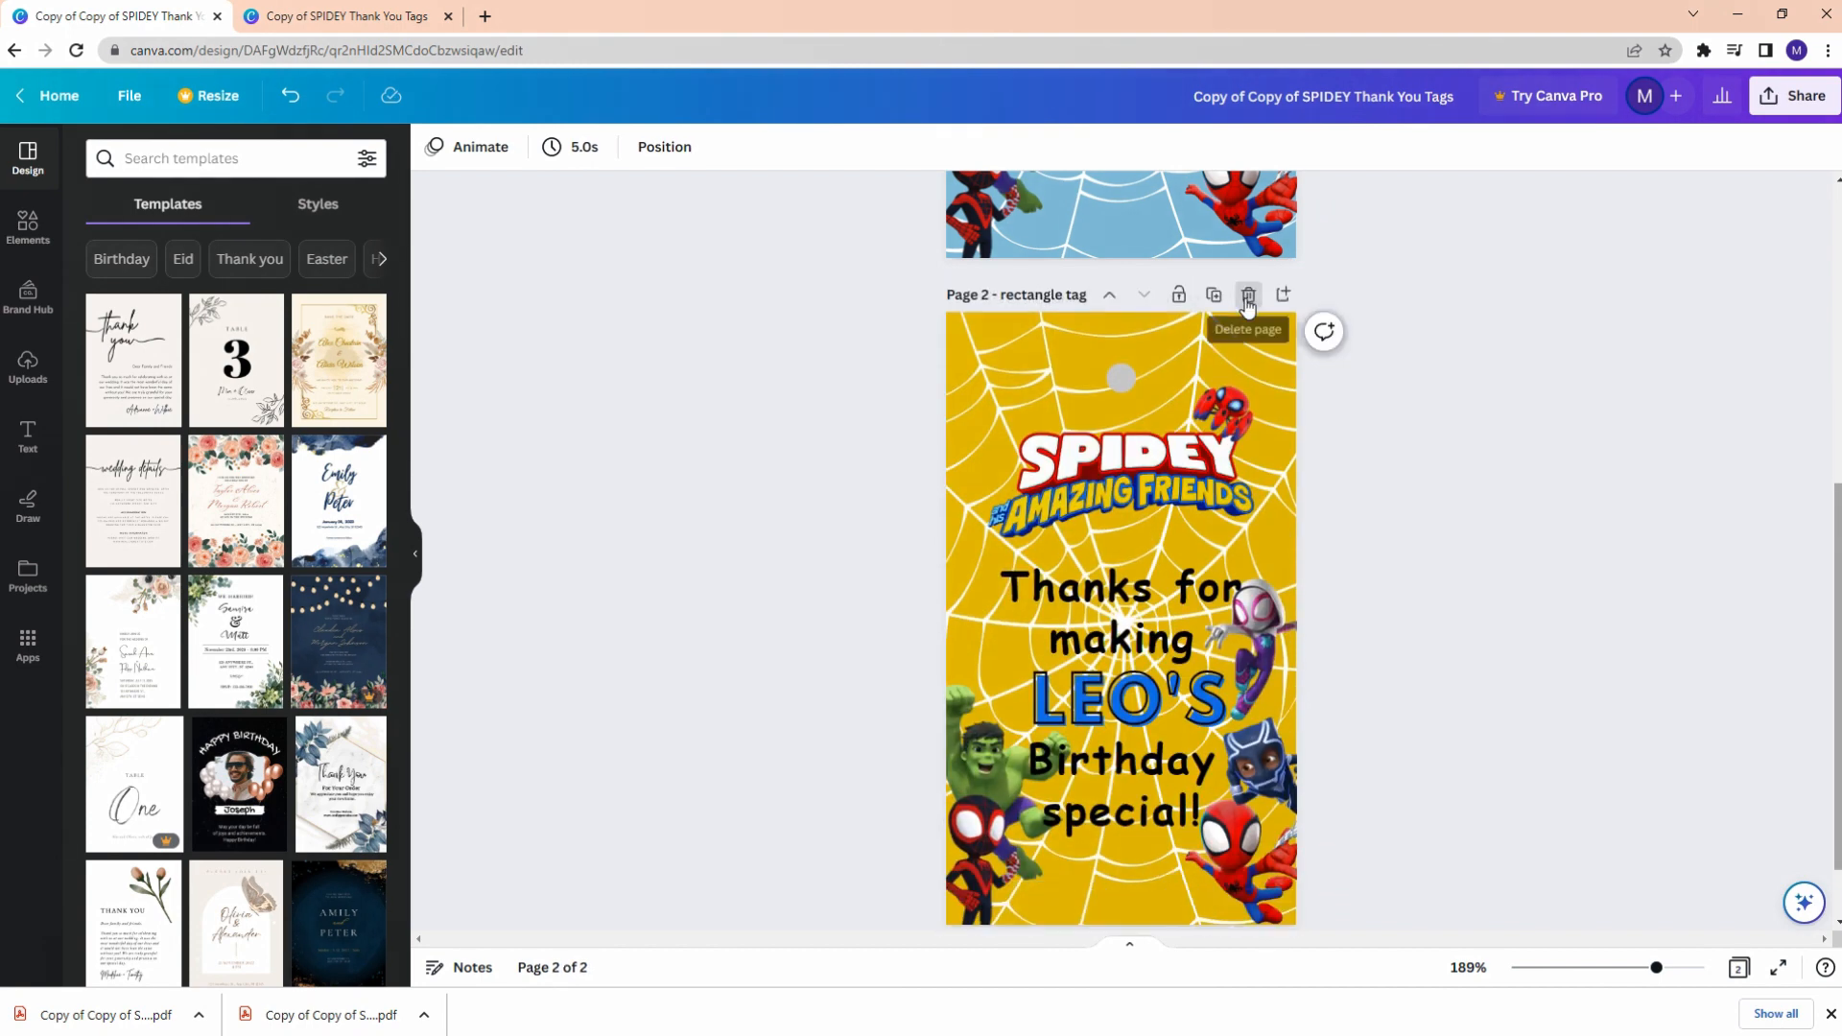
left_click(1247, 295)
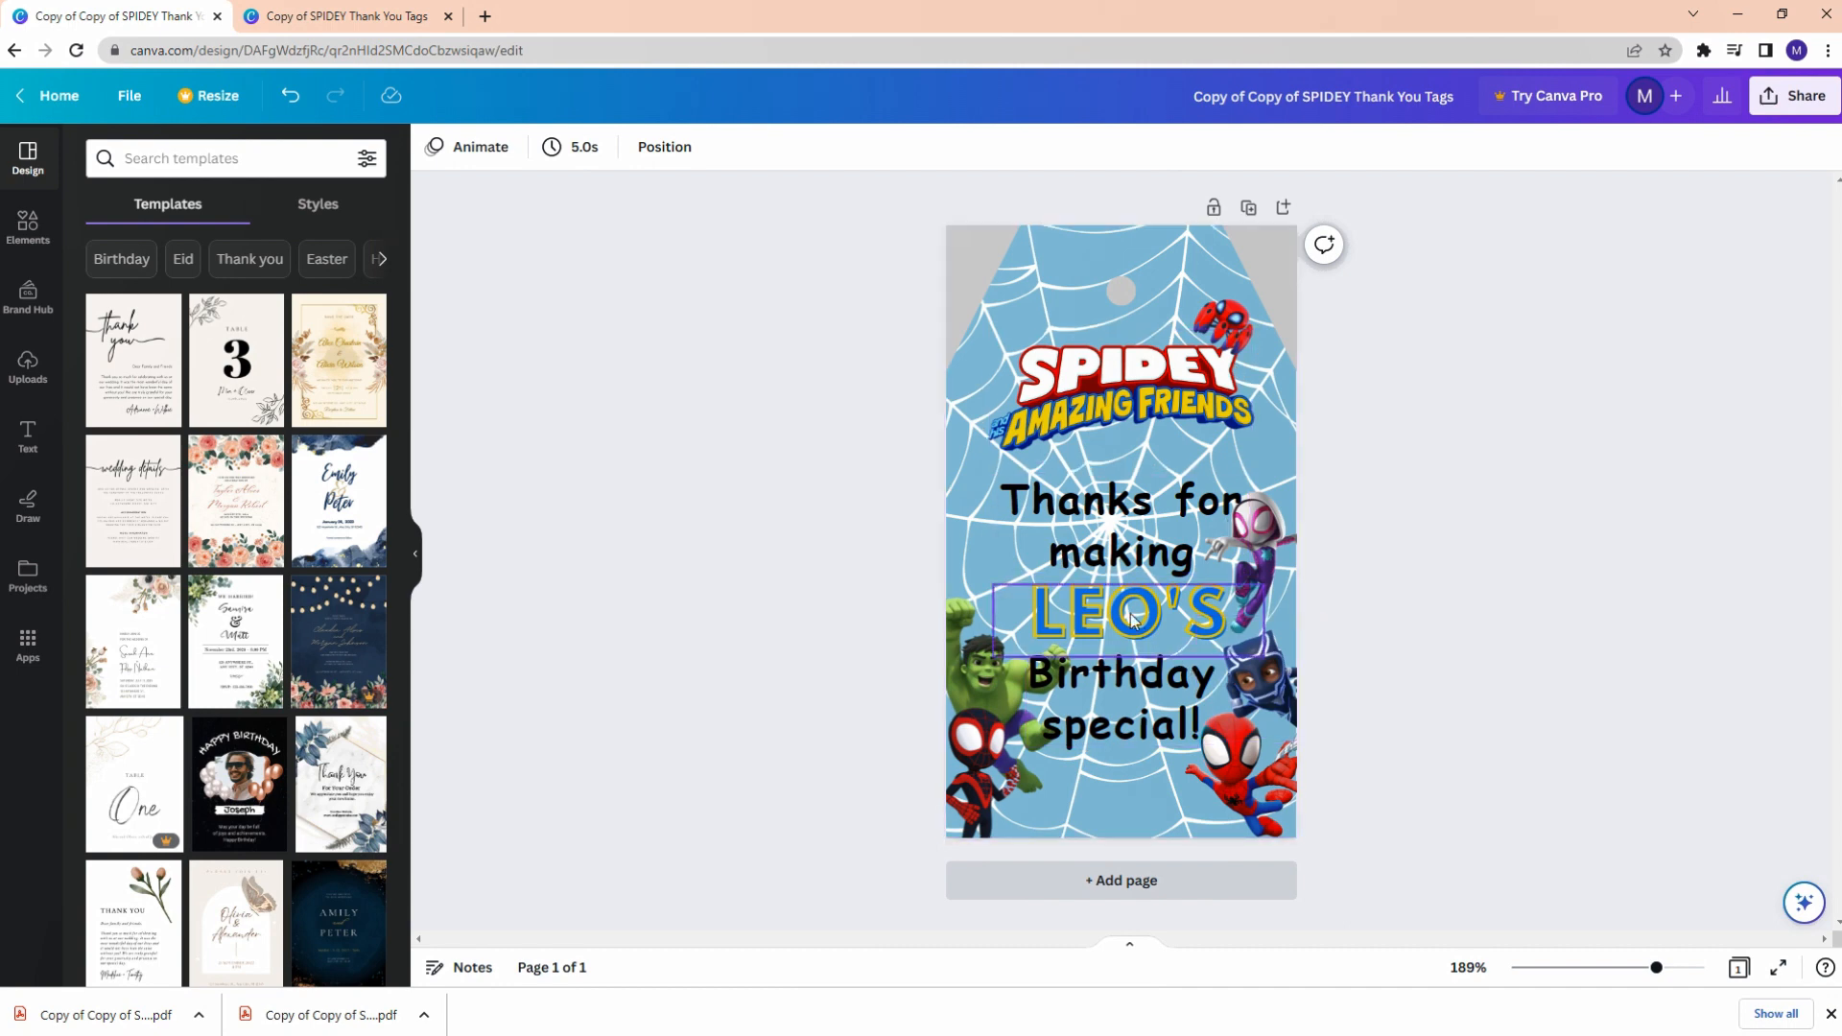
Step: Replace the child's name on the tag with the new first name, keeping the 'S, and set its font size to 23.2
left_click(1132, 614)
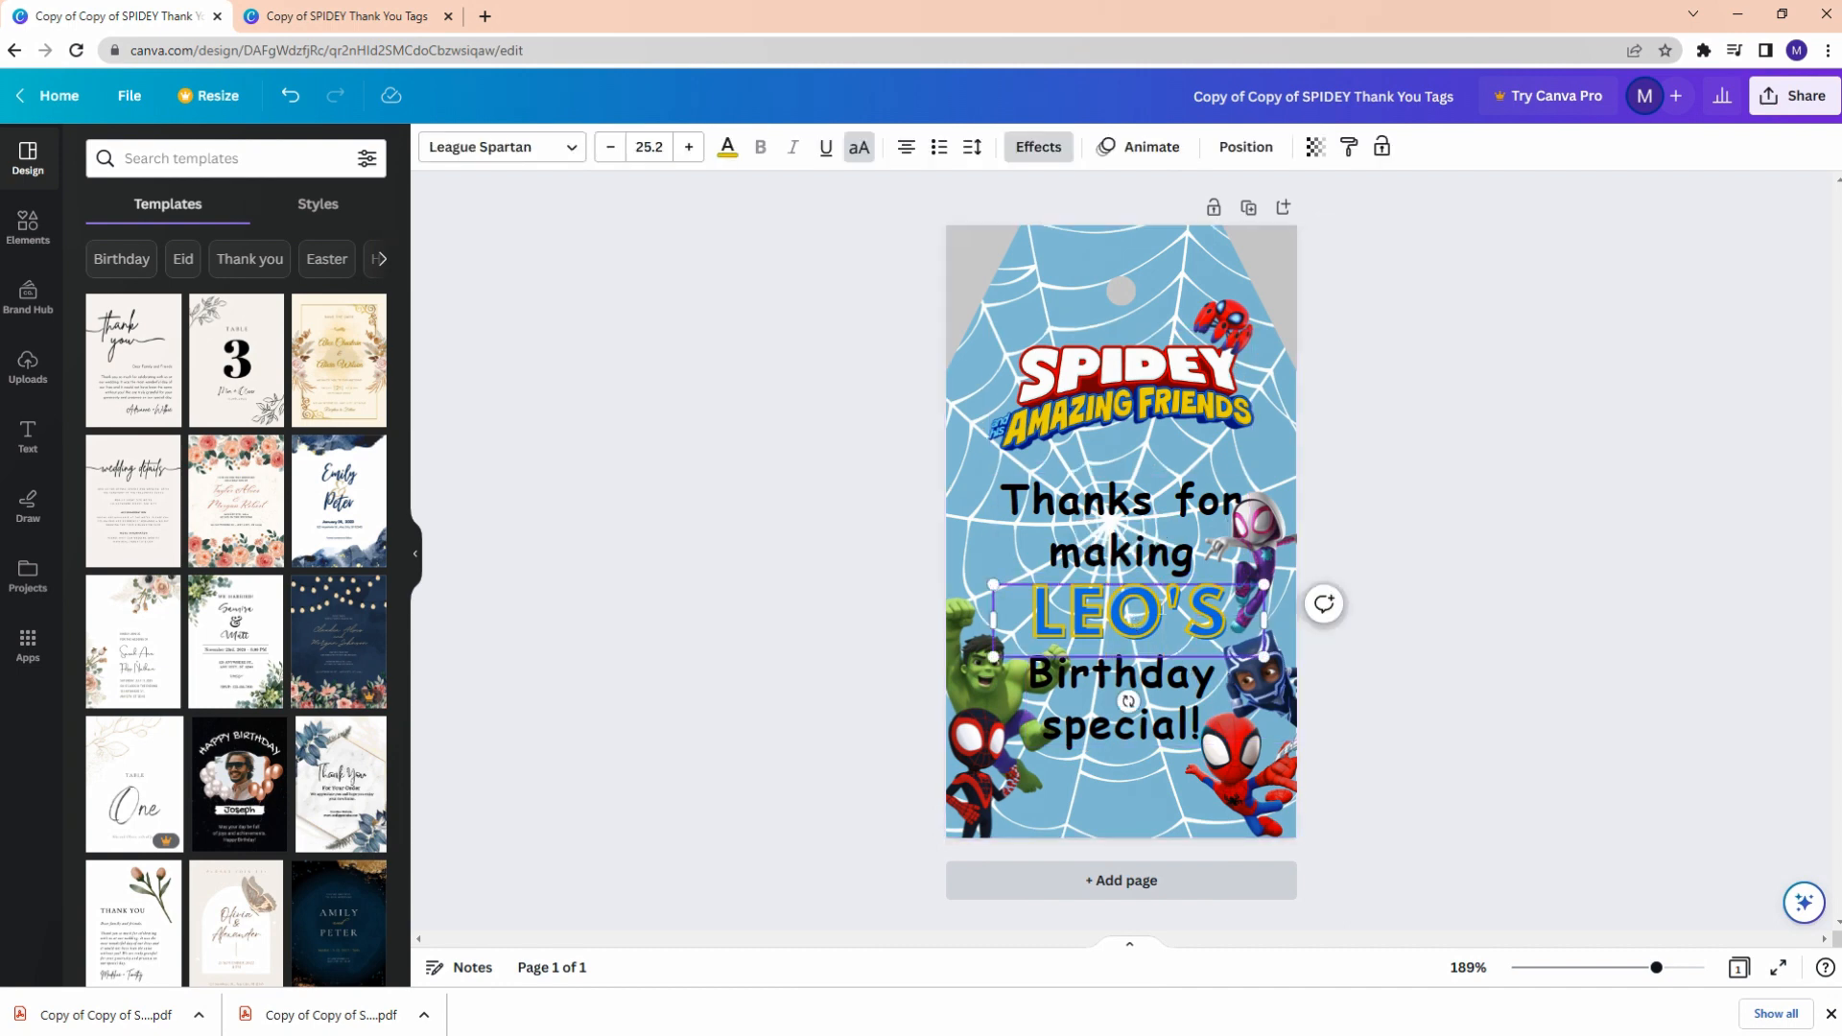
key("BackSpace")
key("BackSpace")
key("BackSpace")
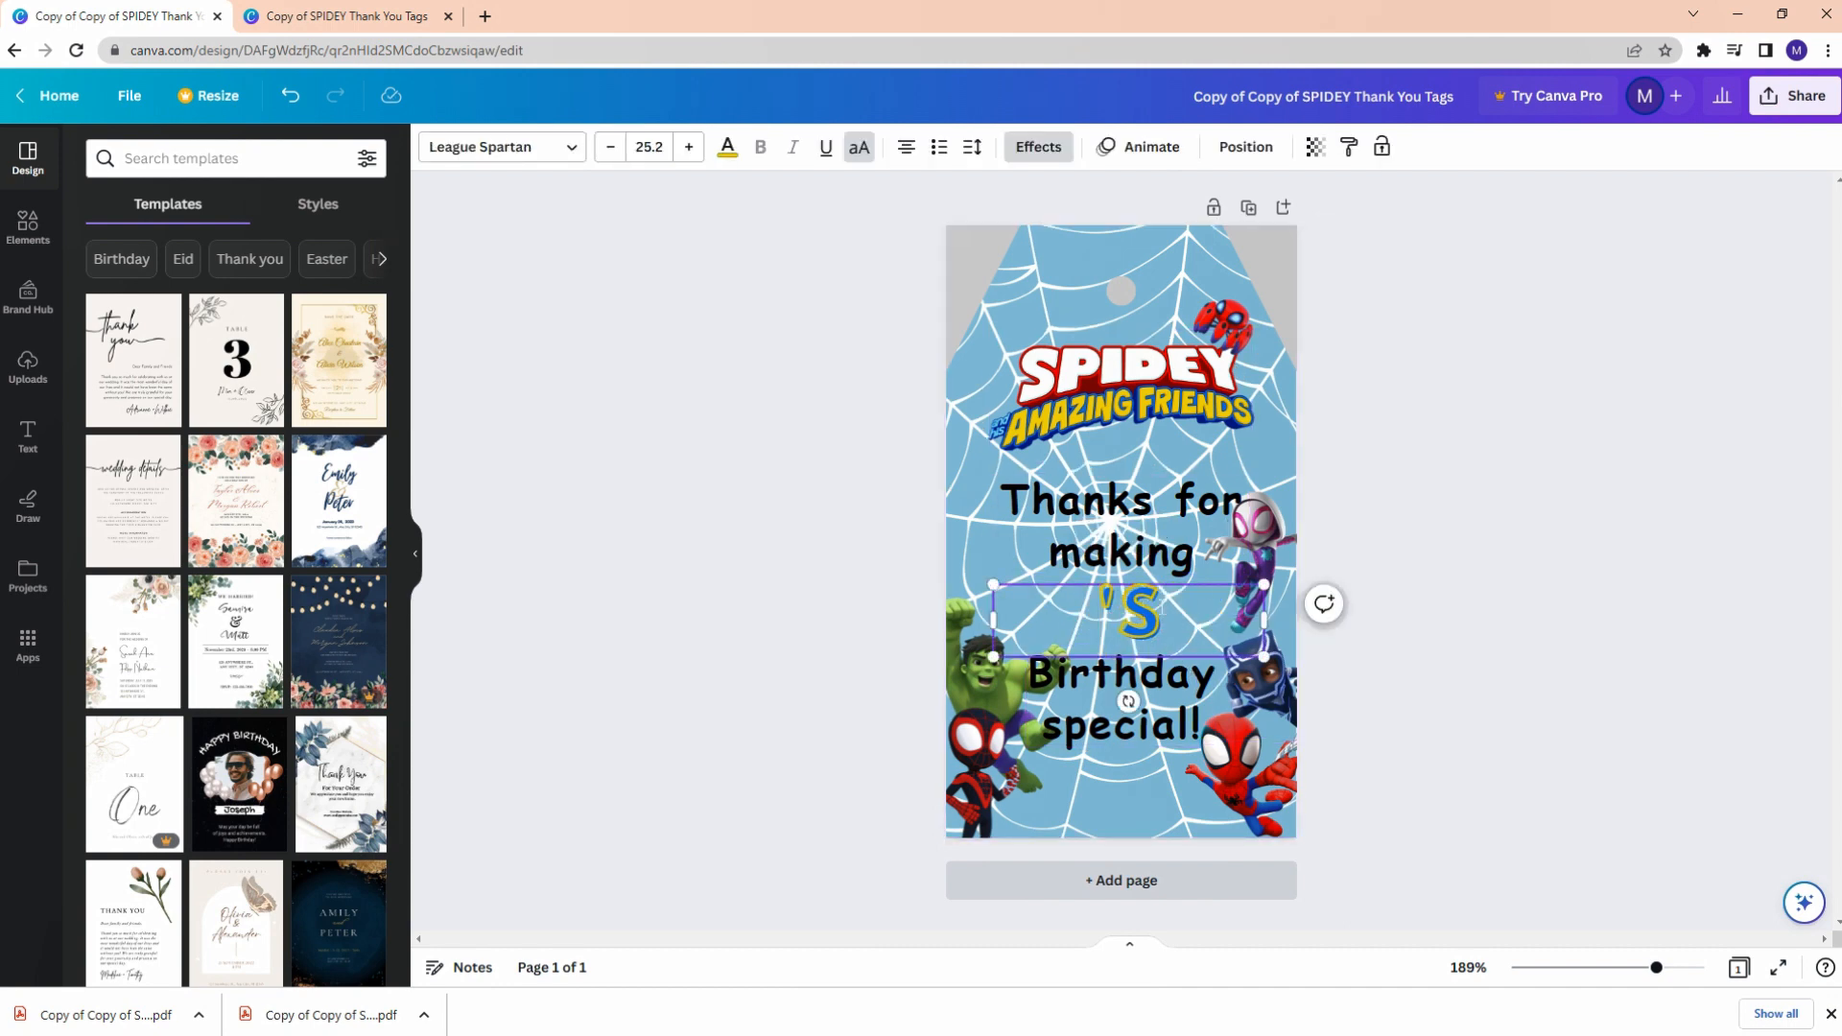
type("CHRIS")
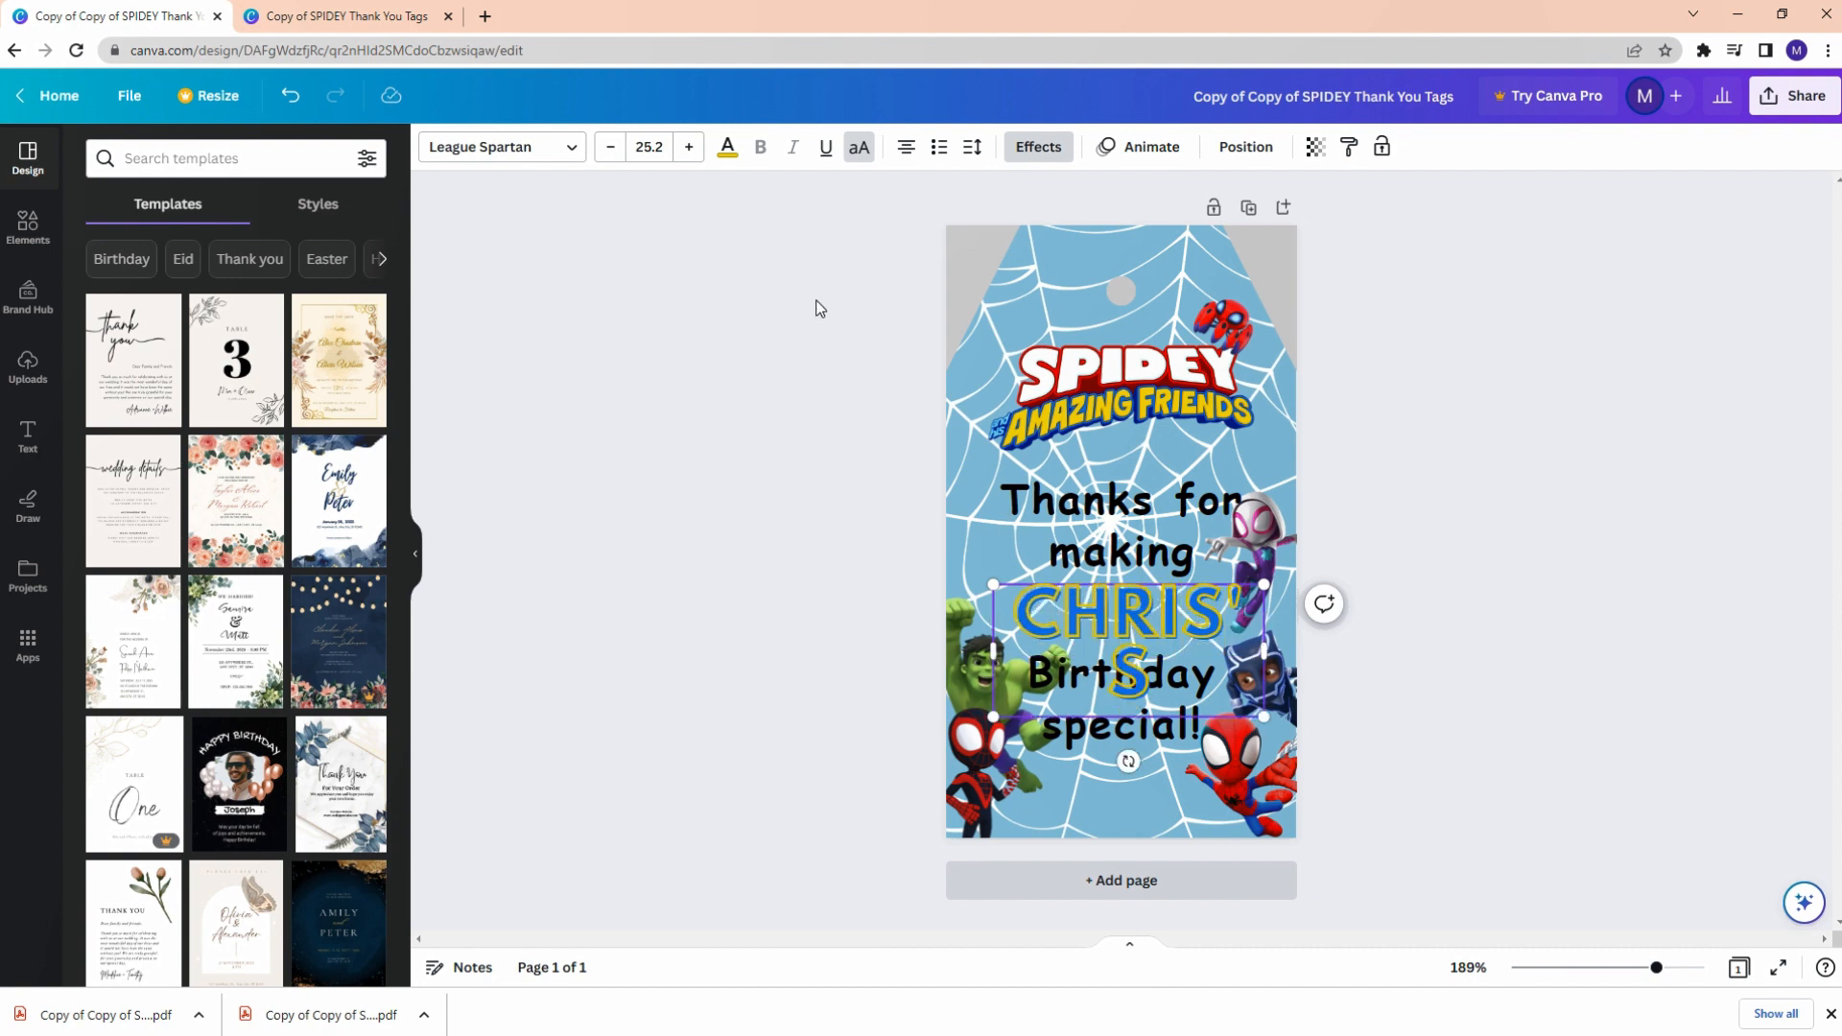
left_click(611, 147)
left_click(611, 146)
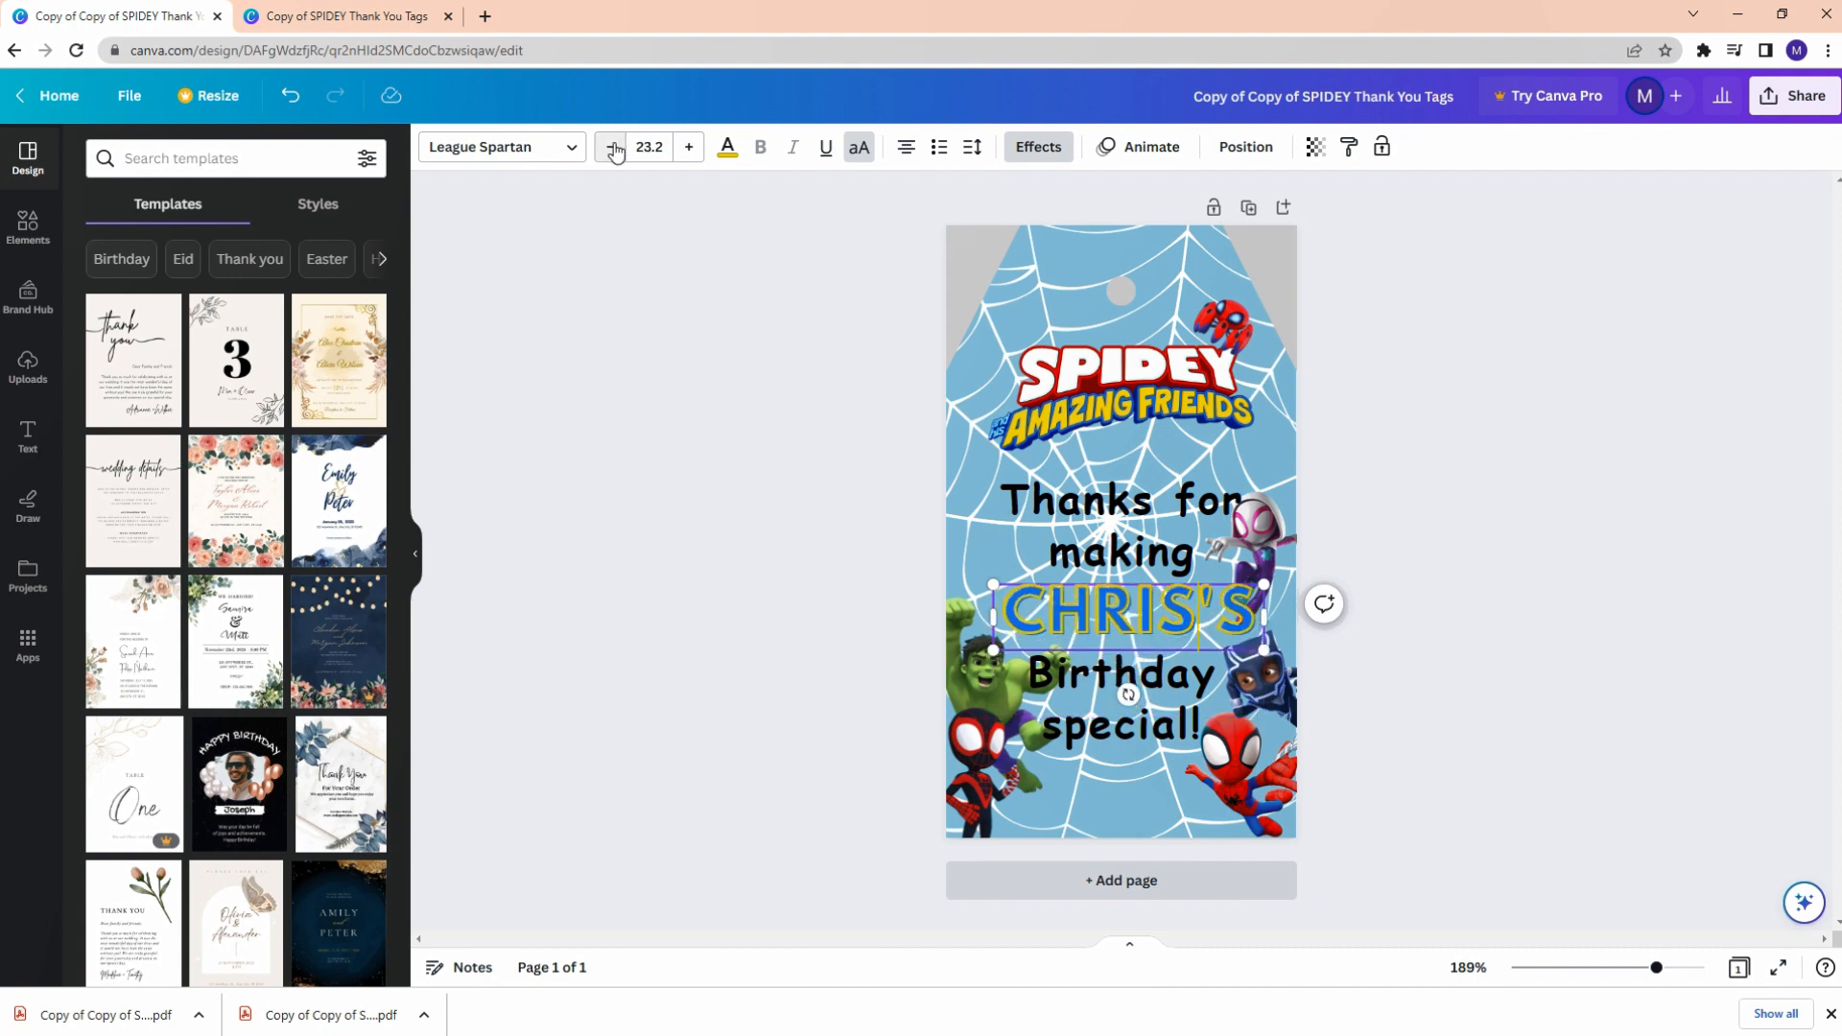
Step: Change the wording above the name to "Thank you for making"
left_click(1139, 506)
left_click(1140, 506)
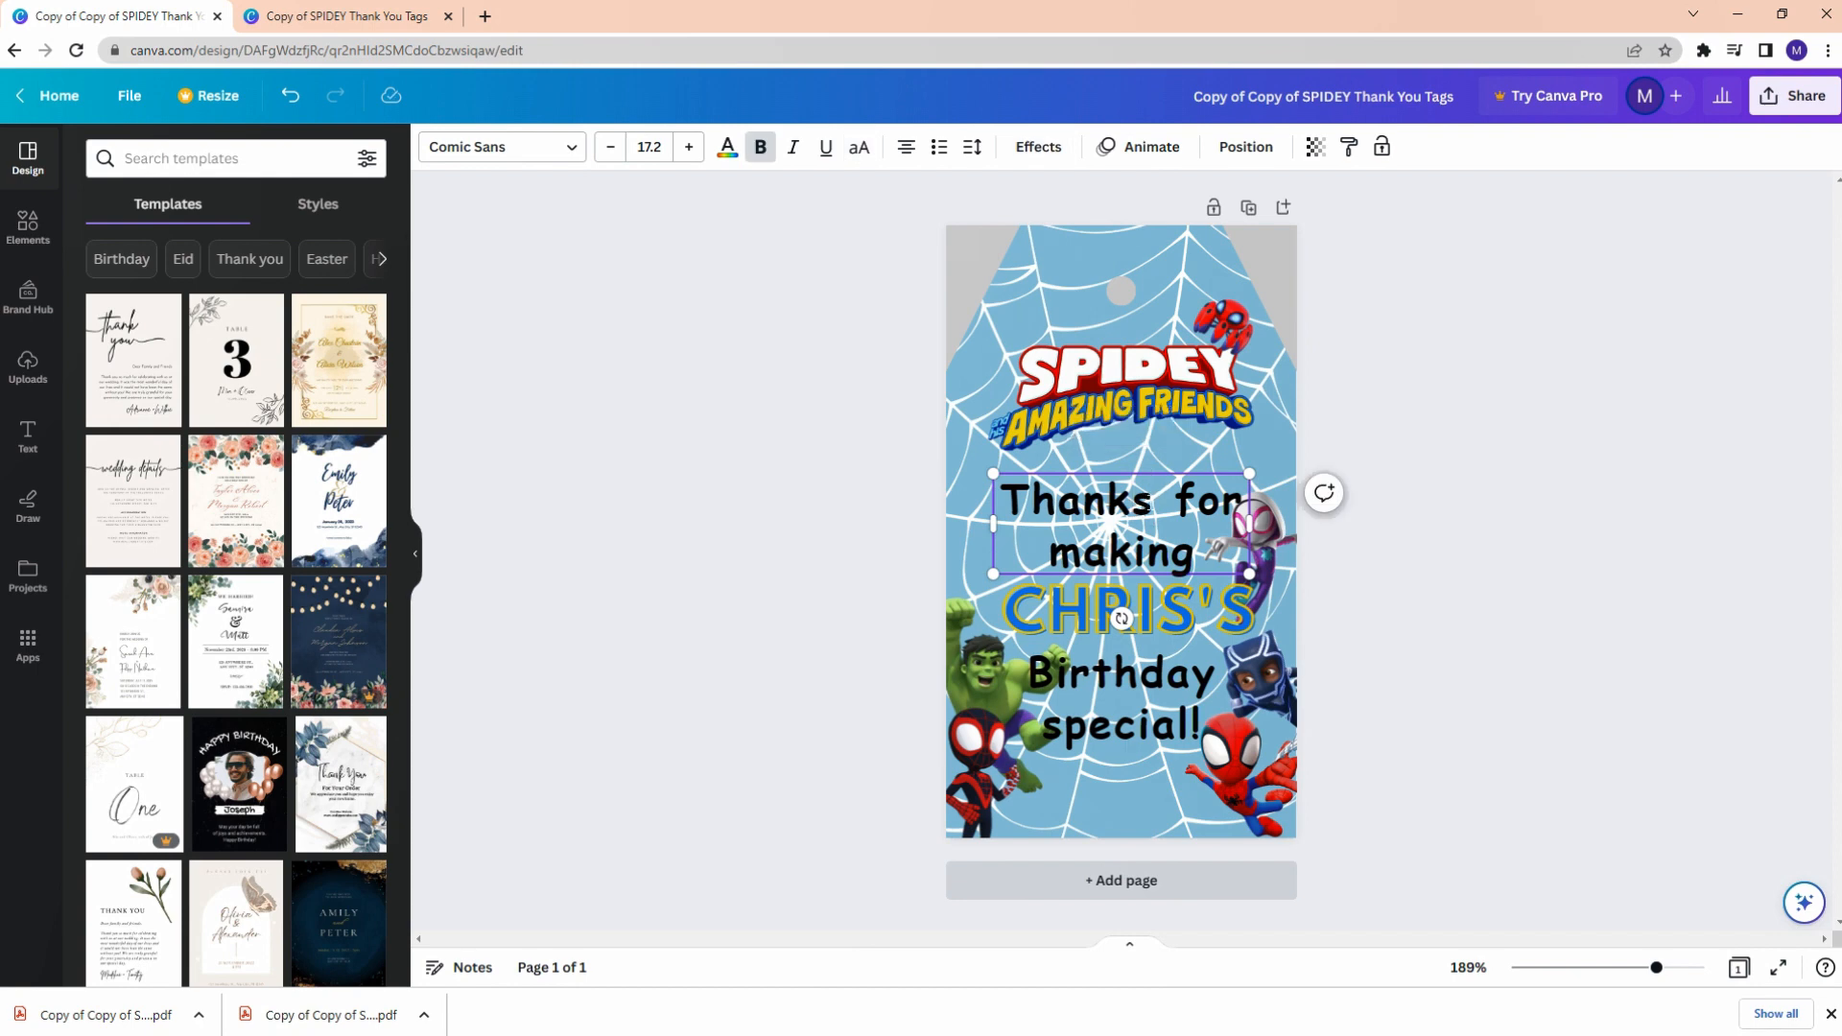
key("BackSpace")
type("You")
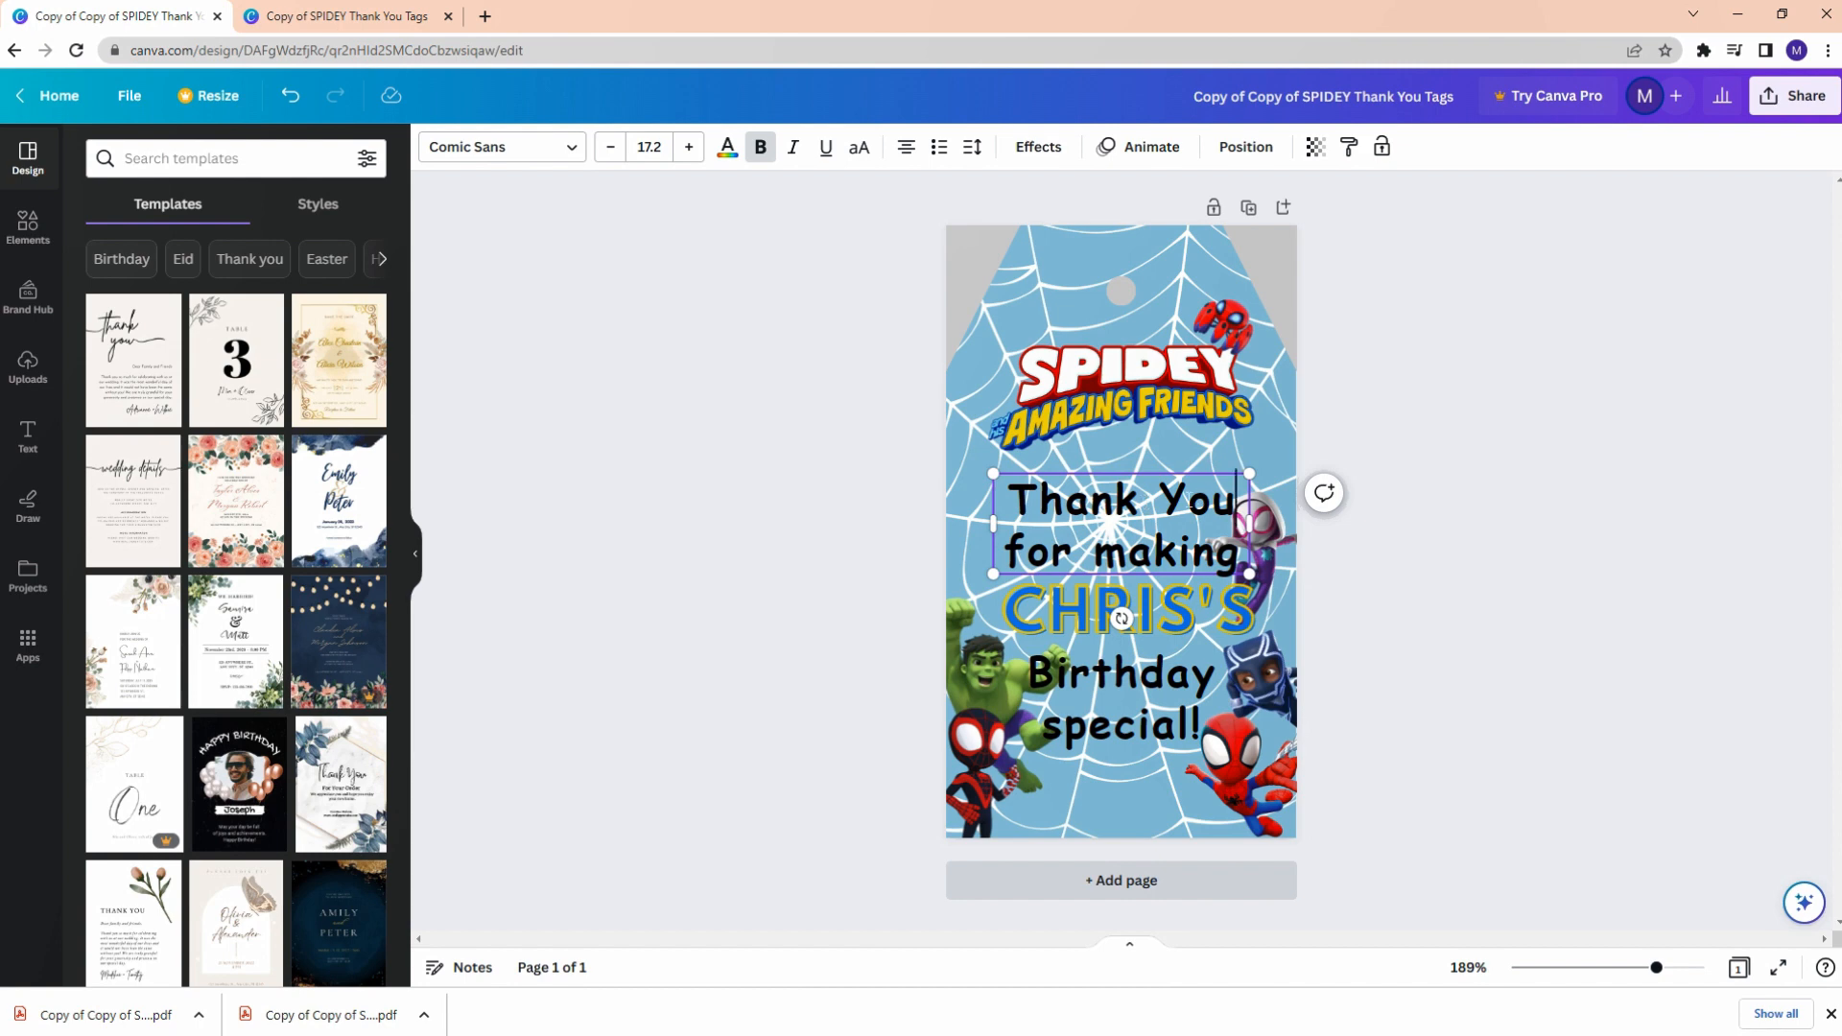
left_click(1192, 503)
key("BackSpace")
type("y")
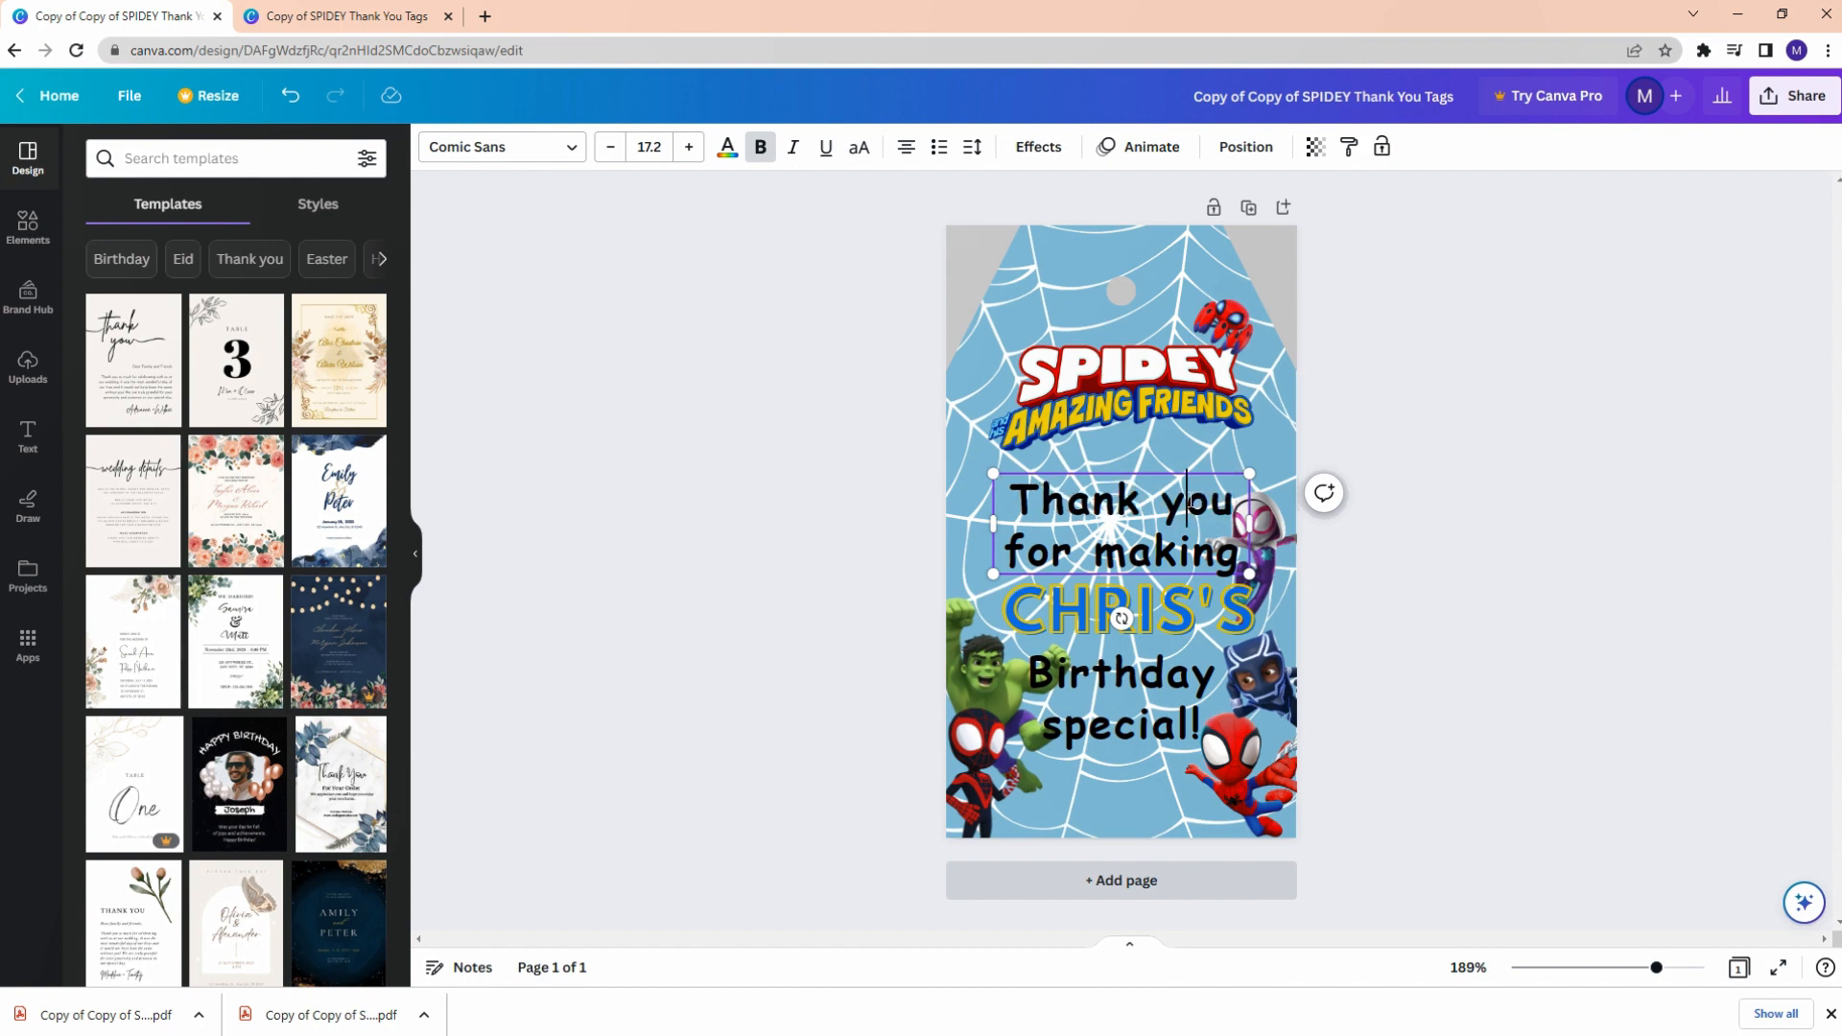
left_click(1410, 483)
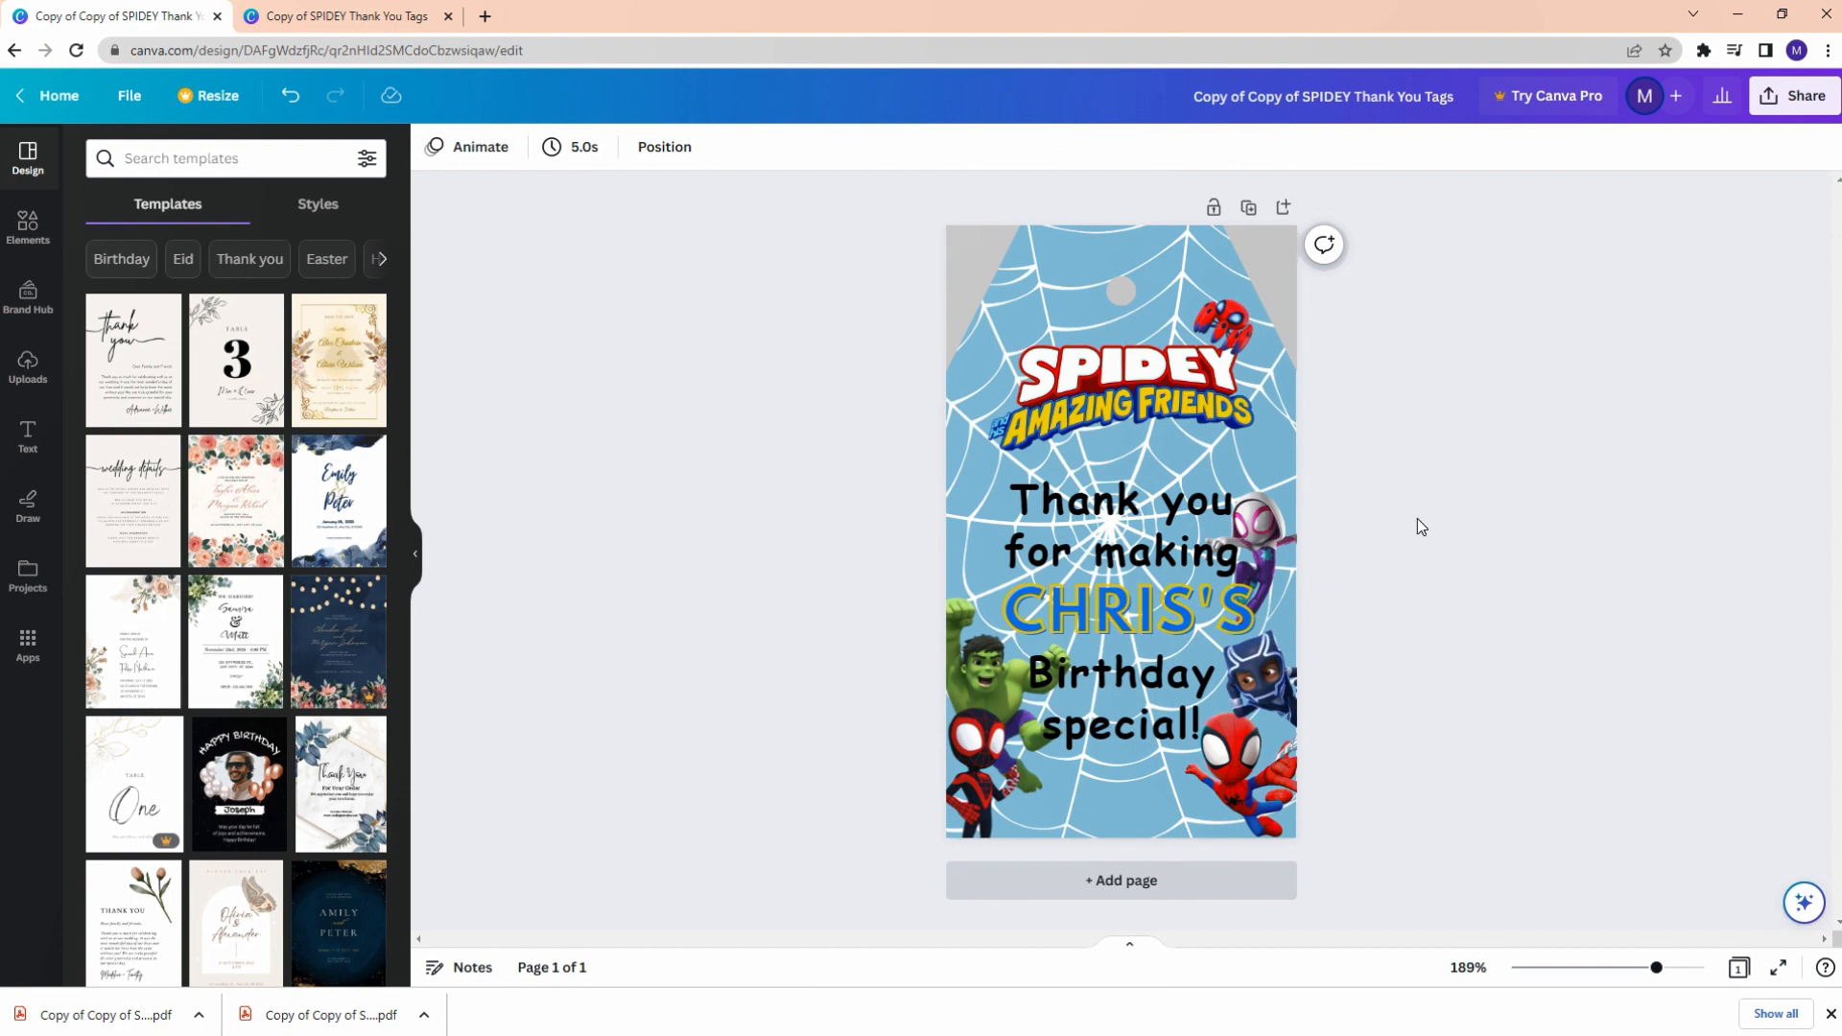
Step: Duplicate the finished tag page eight times to make a nine-page design
left_click(1250, 213)
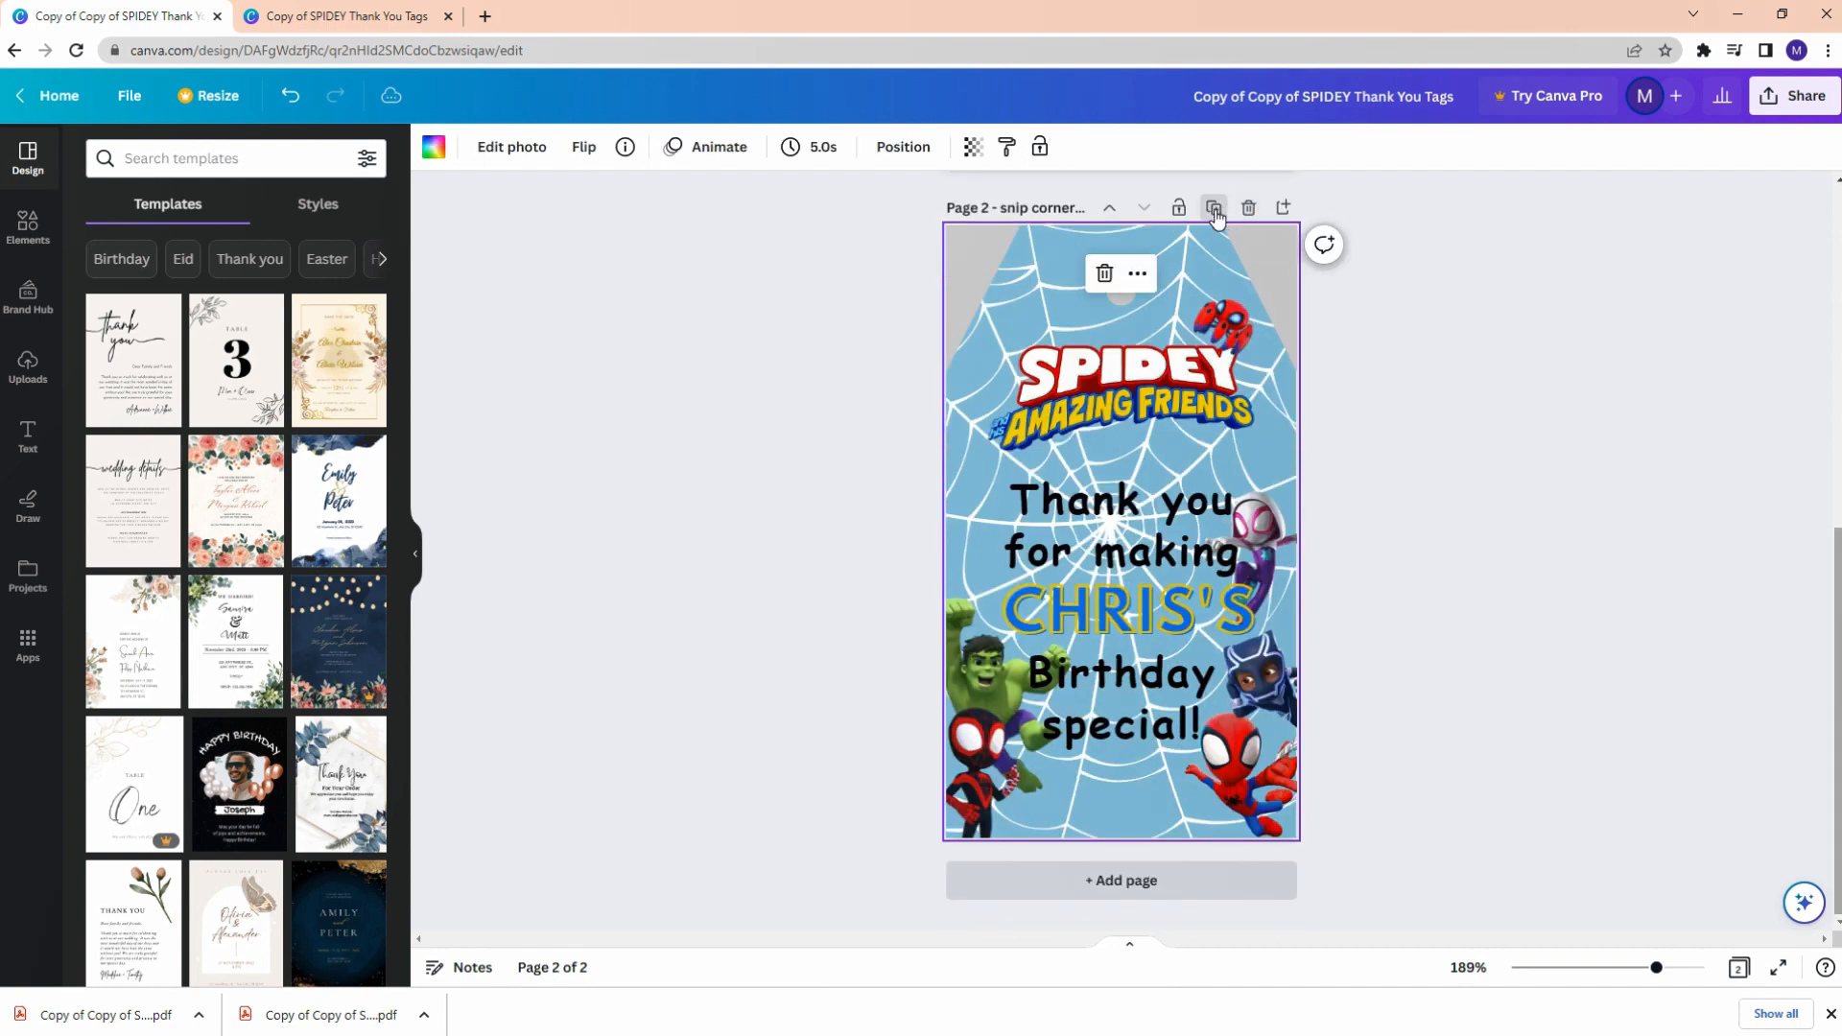
left_click(1214, 212)
left_click(1215, 212)
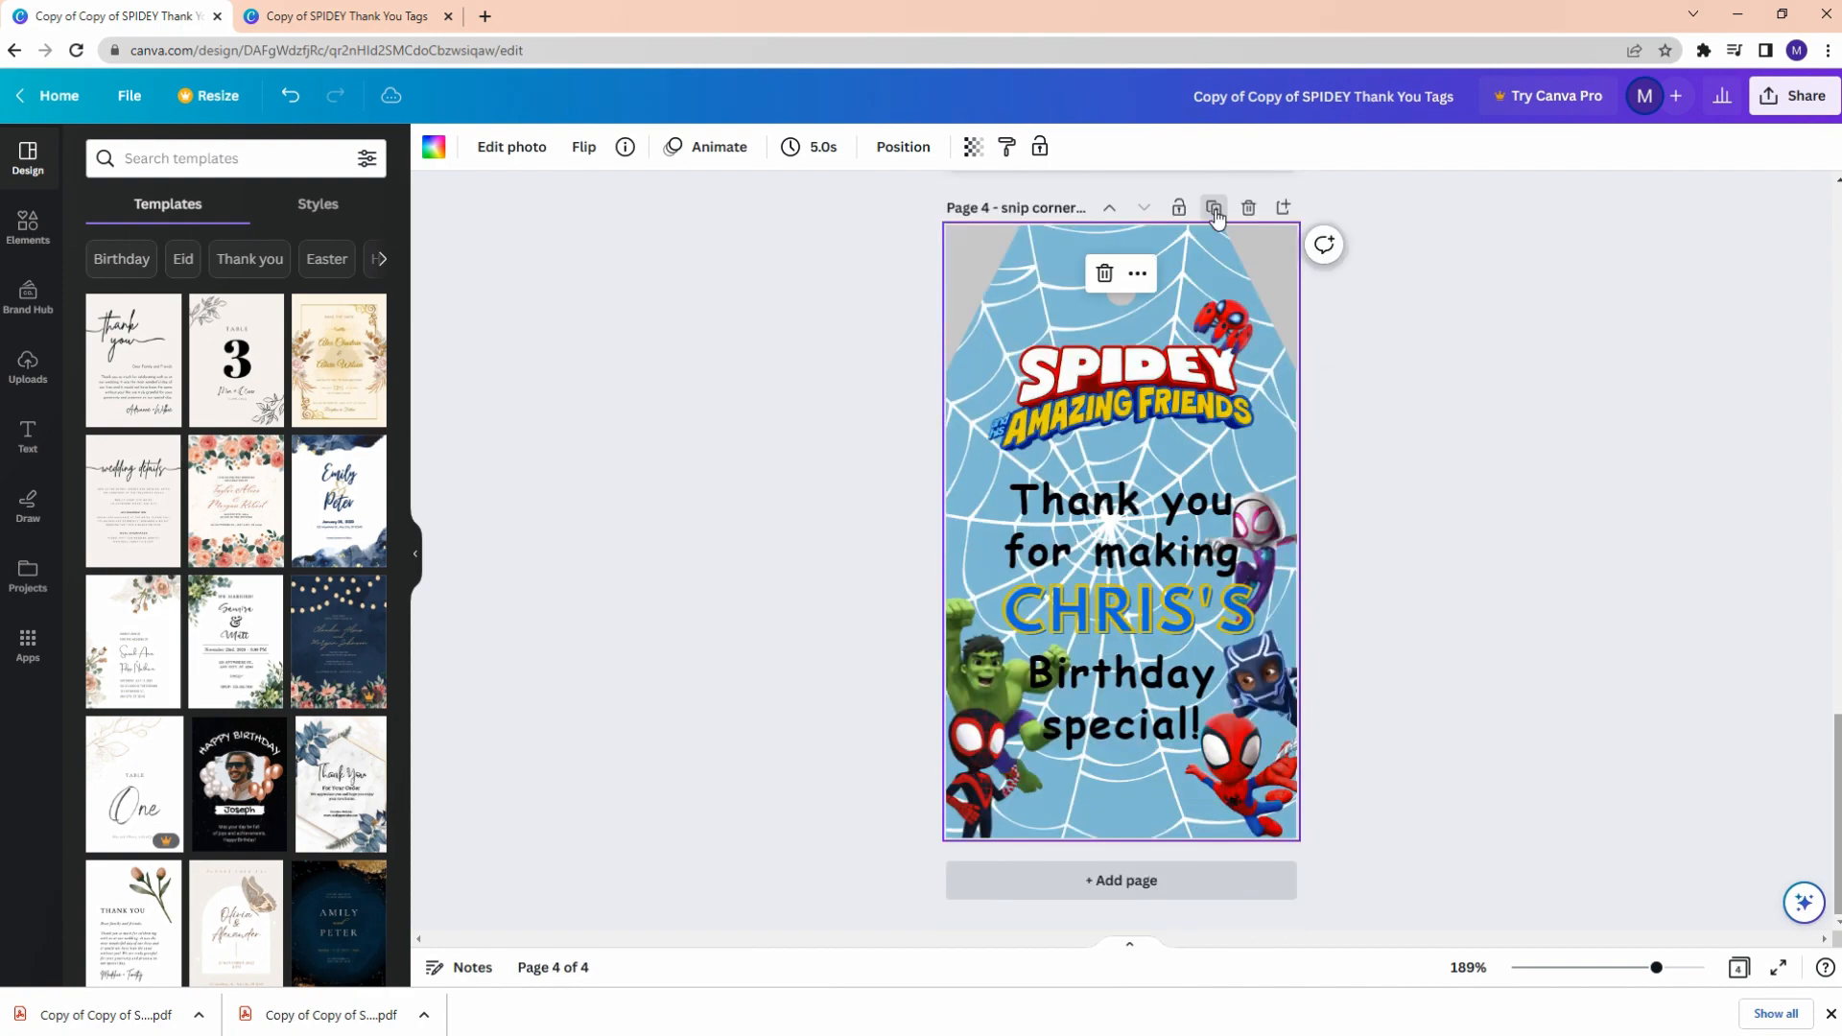
left_click(1215, 212)
left_click(1215, 212)
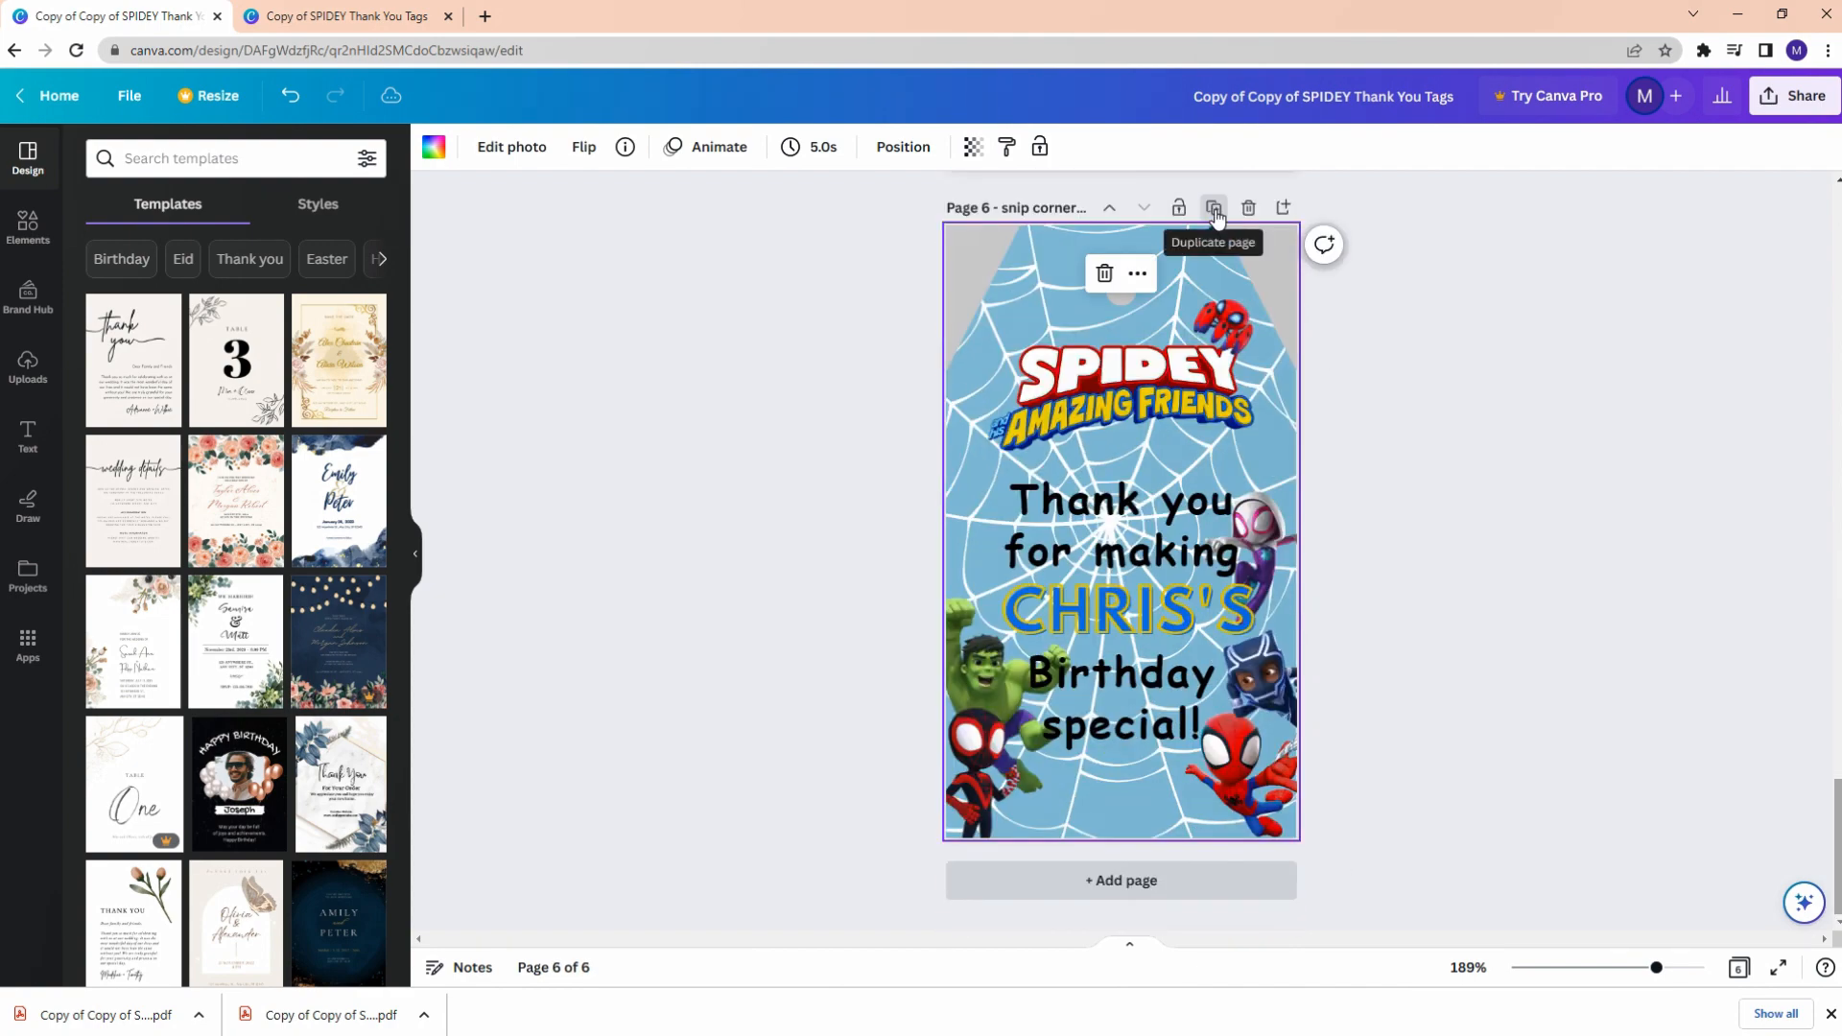
left_click(1214, 213)
left_click(1215, 212)
left_click(1215, 212)
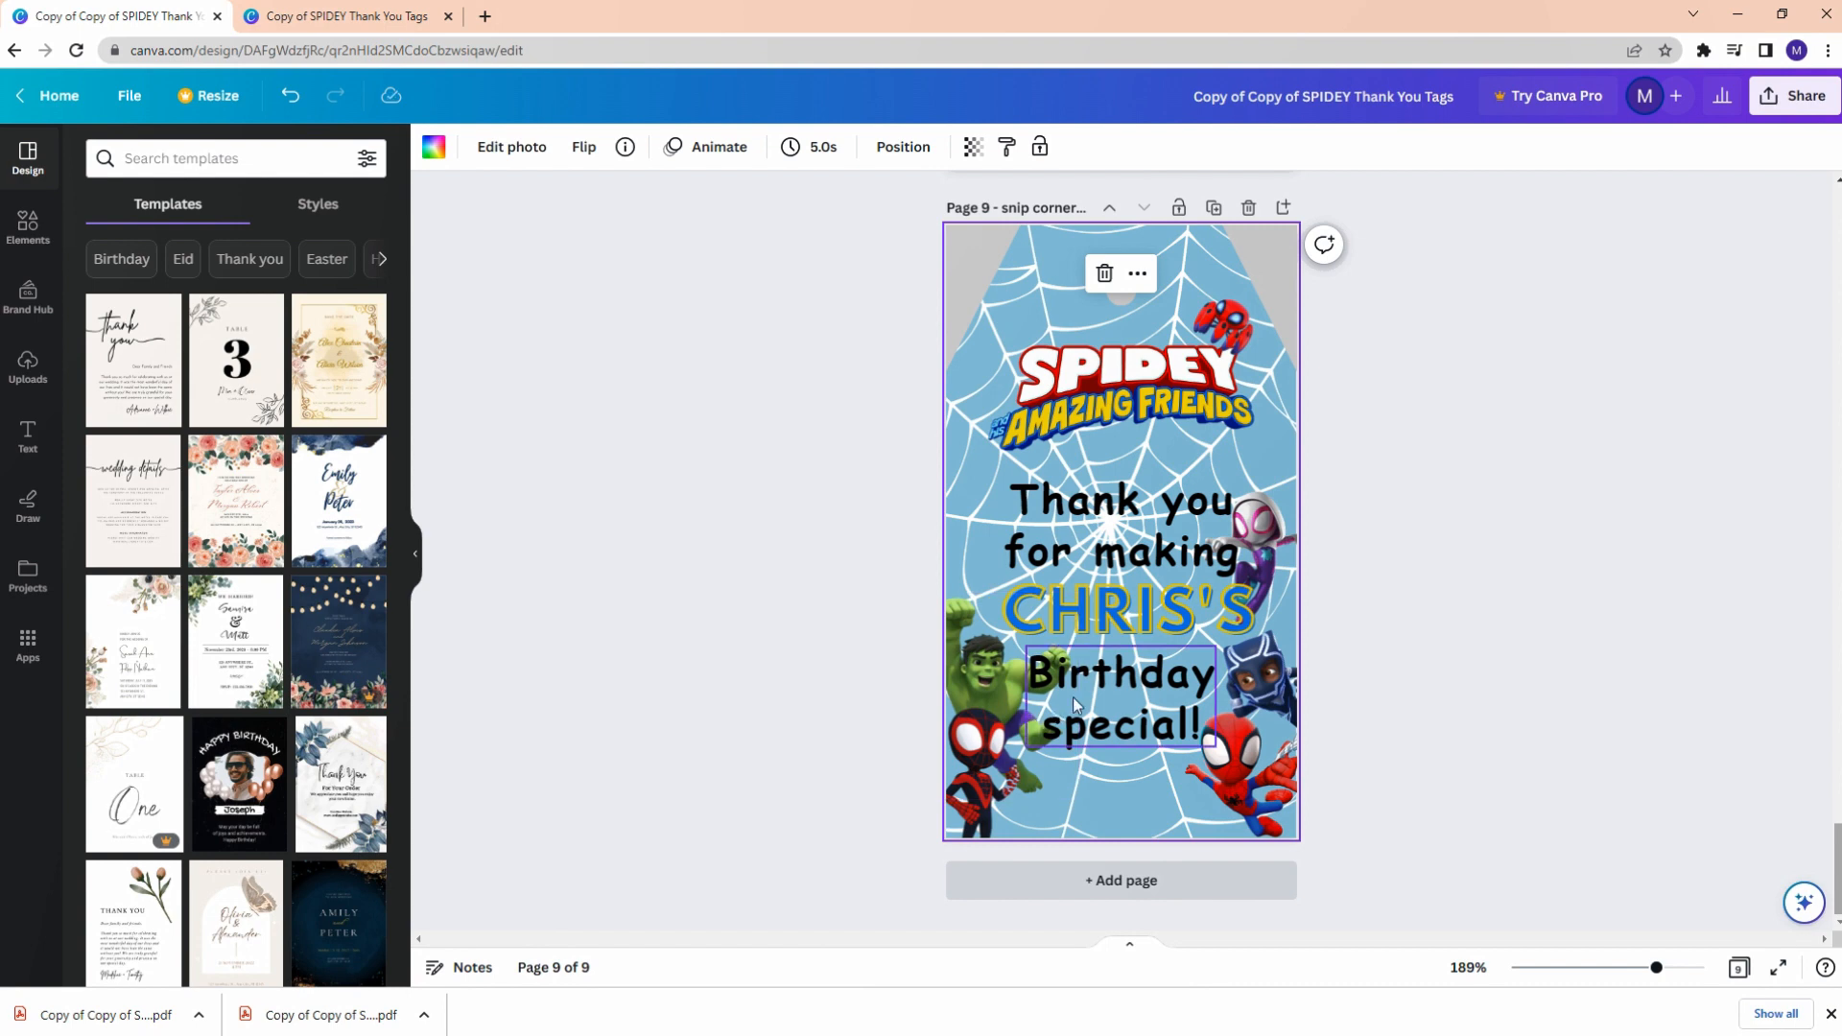
Step: Set the design's download options to PDF Print with Flatten PDF enabled and all nine pages included
scroll(977, 737, "up", 10)
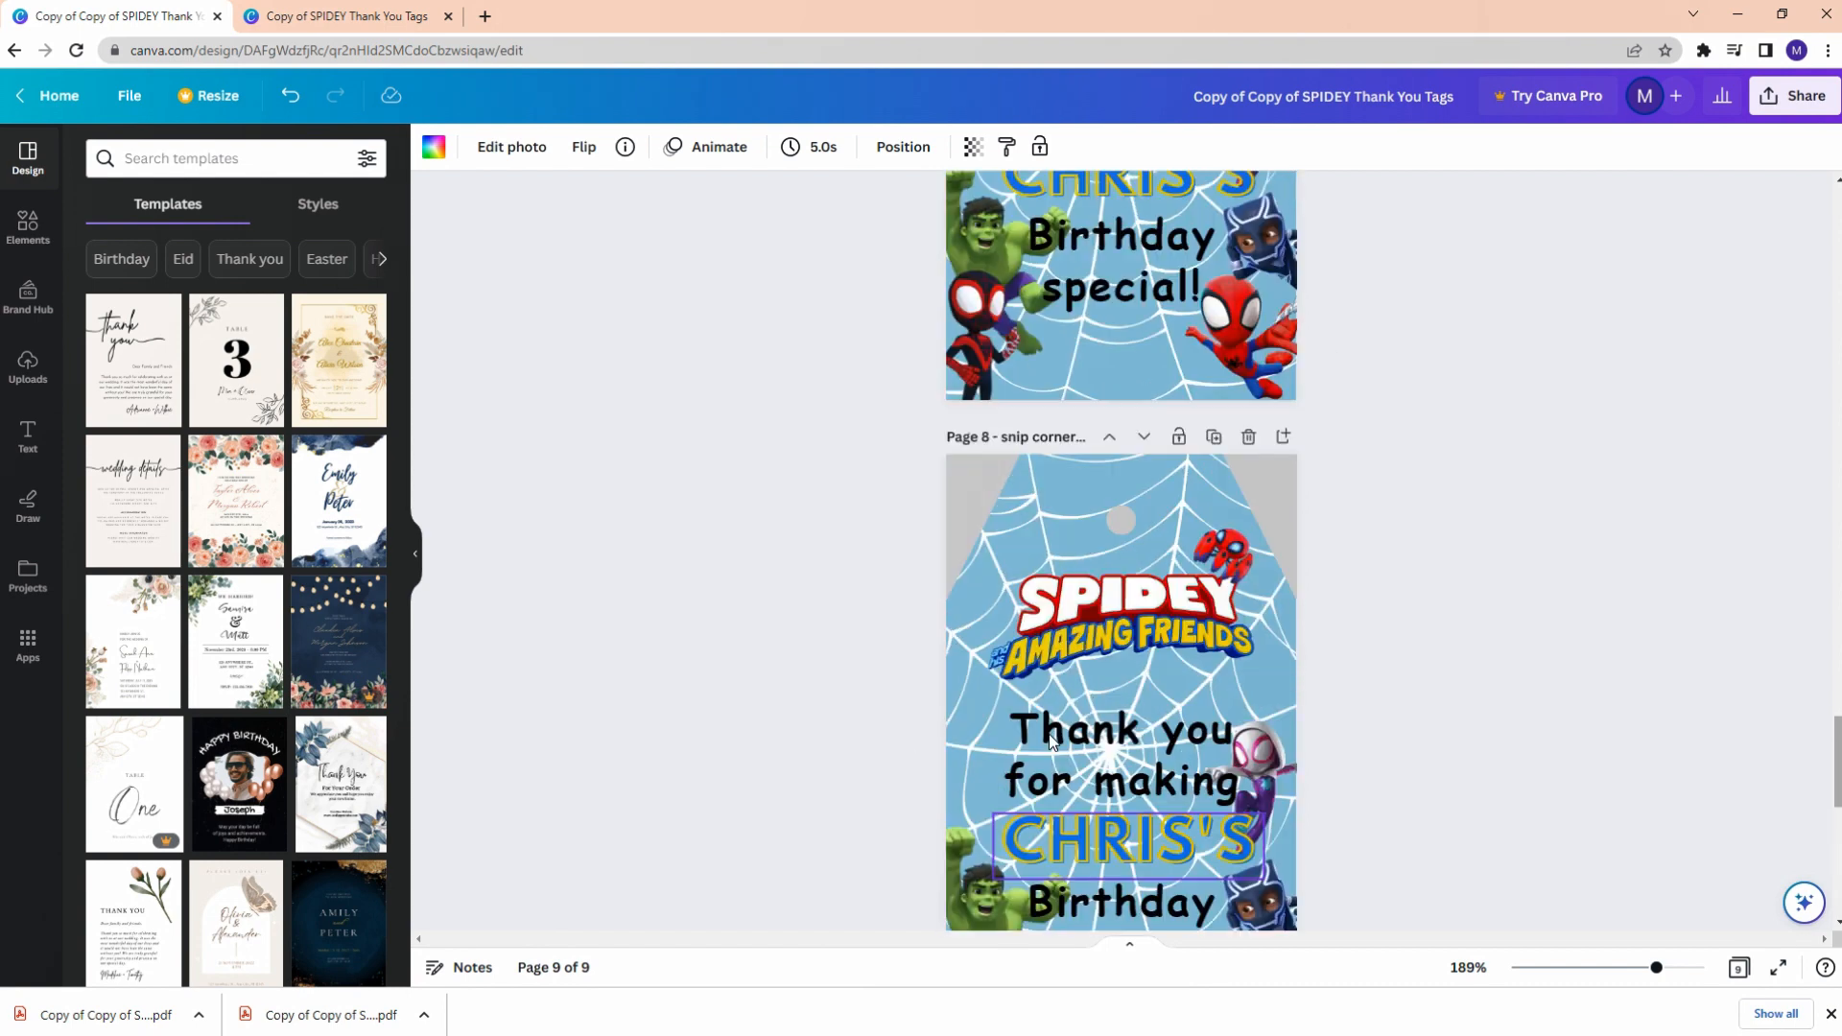
left_click(1780, 100)
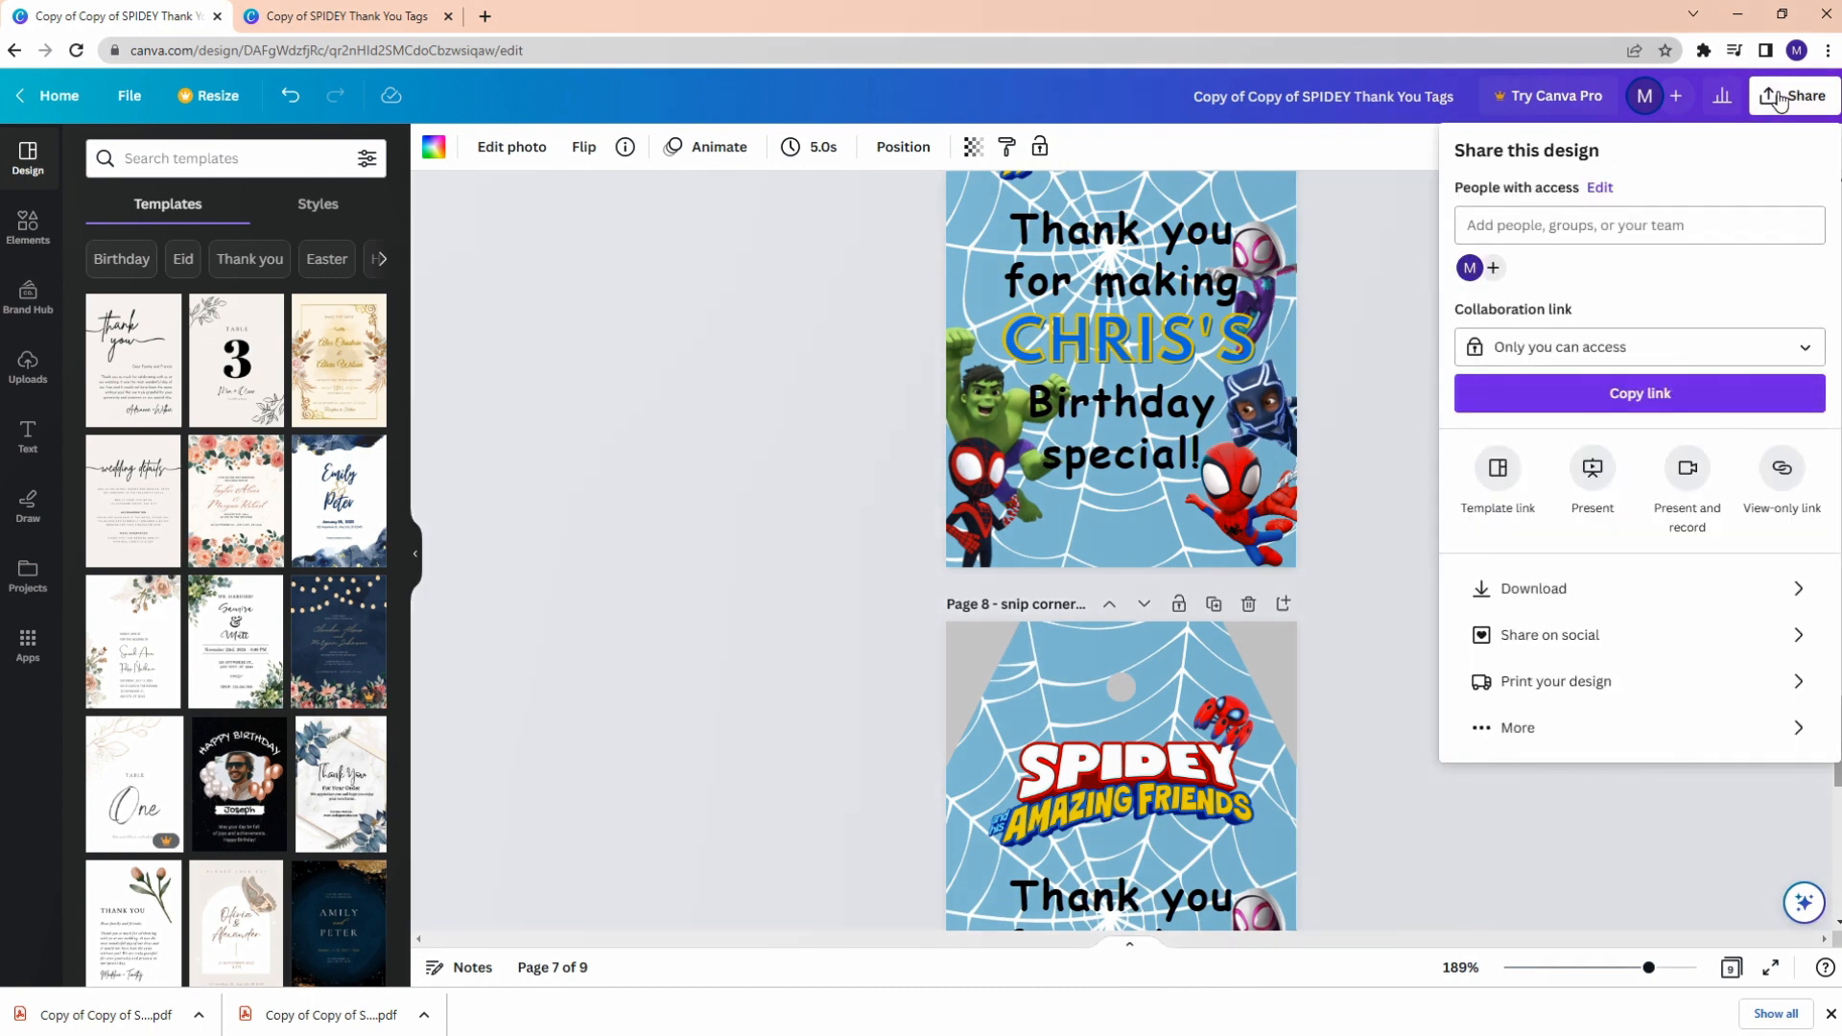
left_click(1556, 597)
left_click(1639, 239)
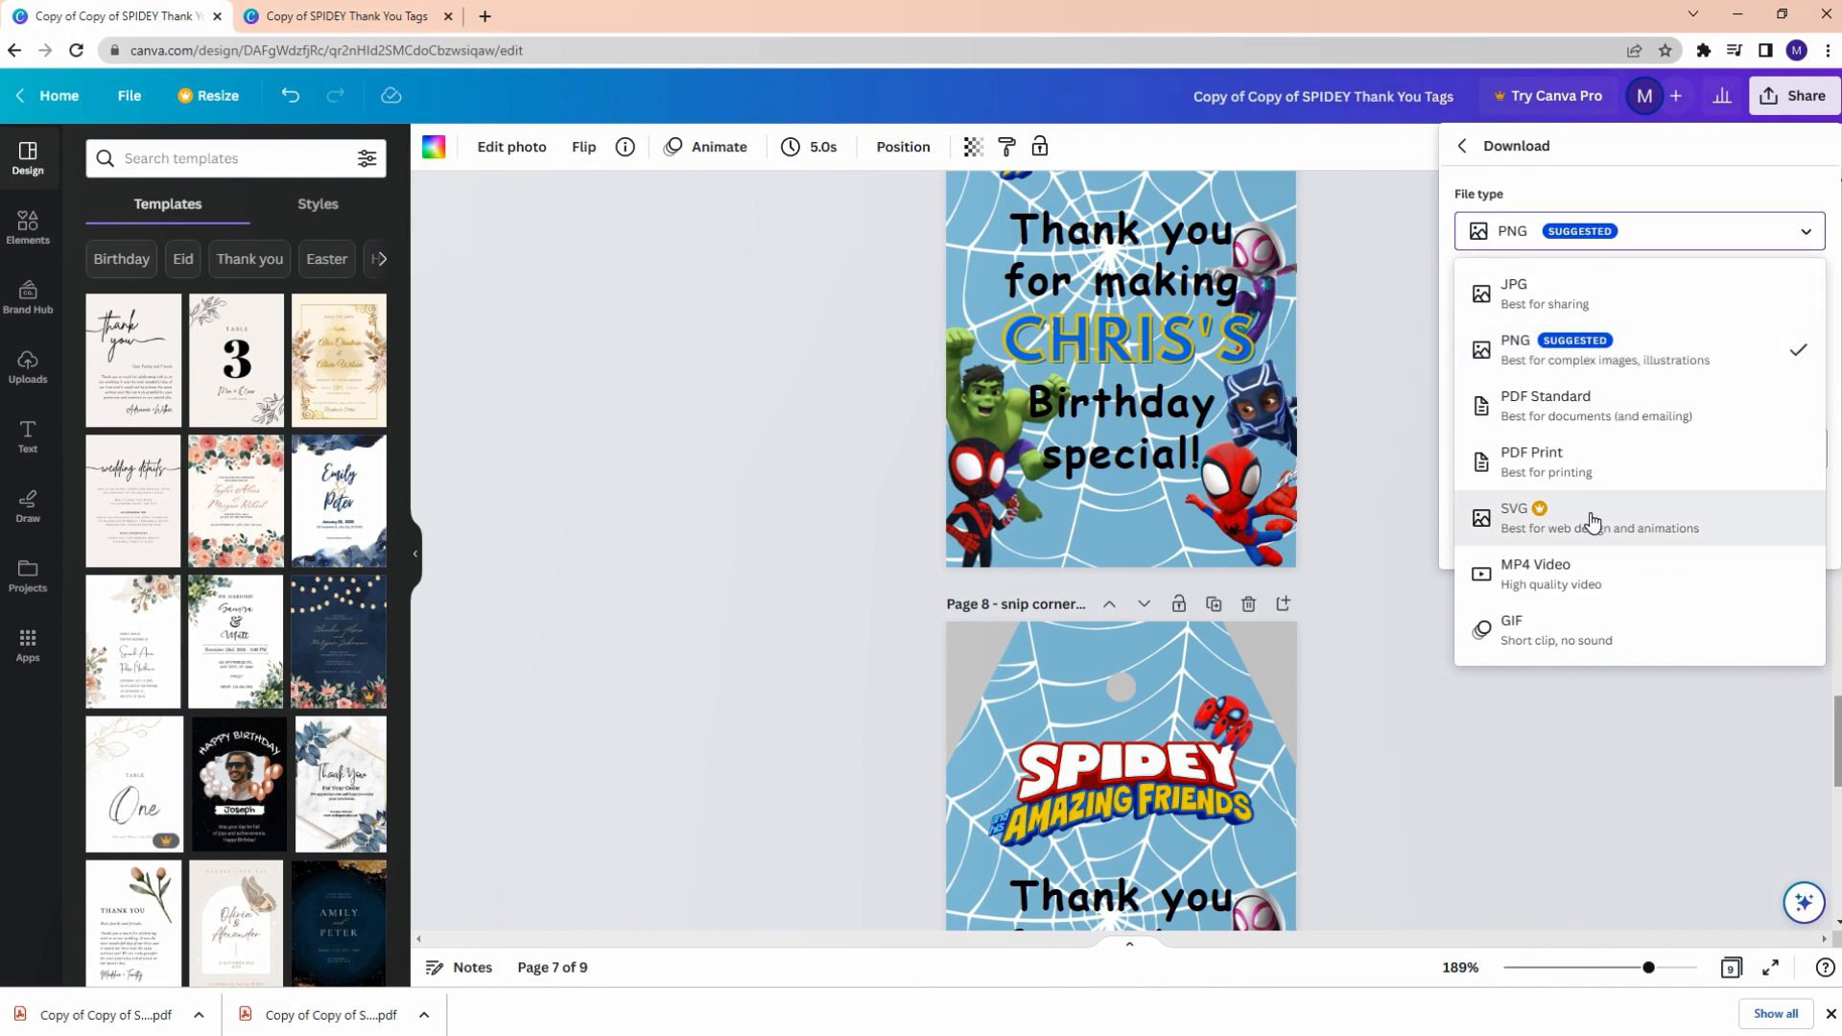
left_click(1588, 477)
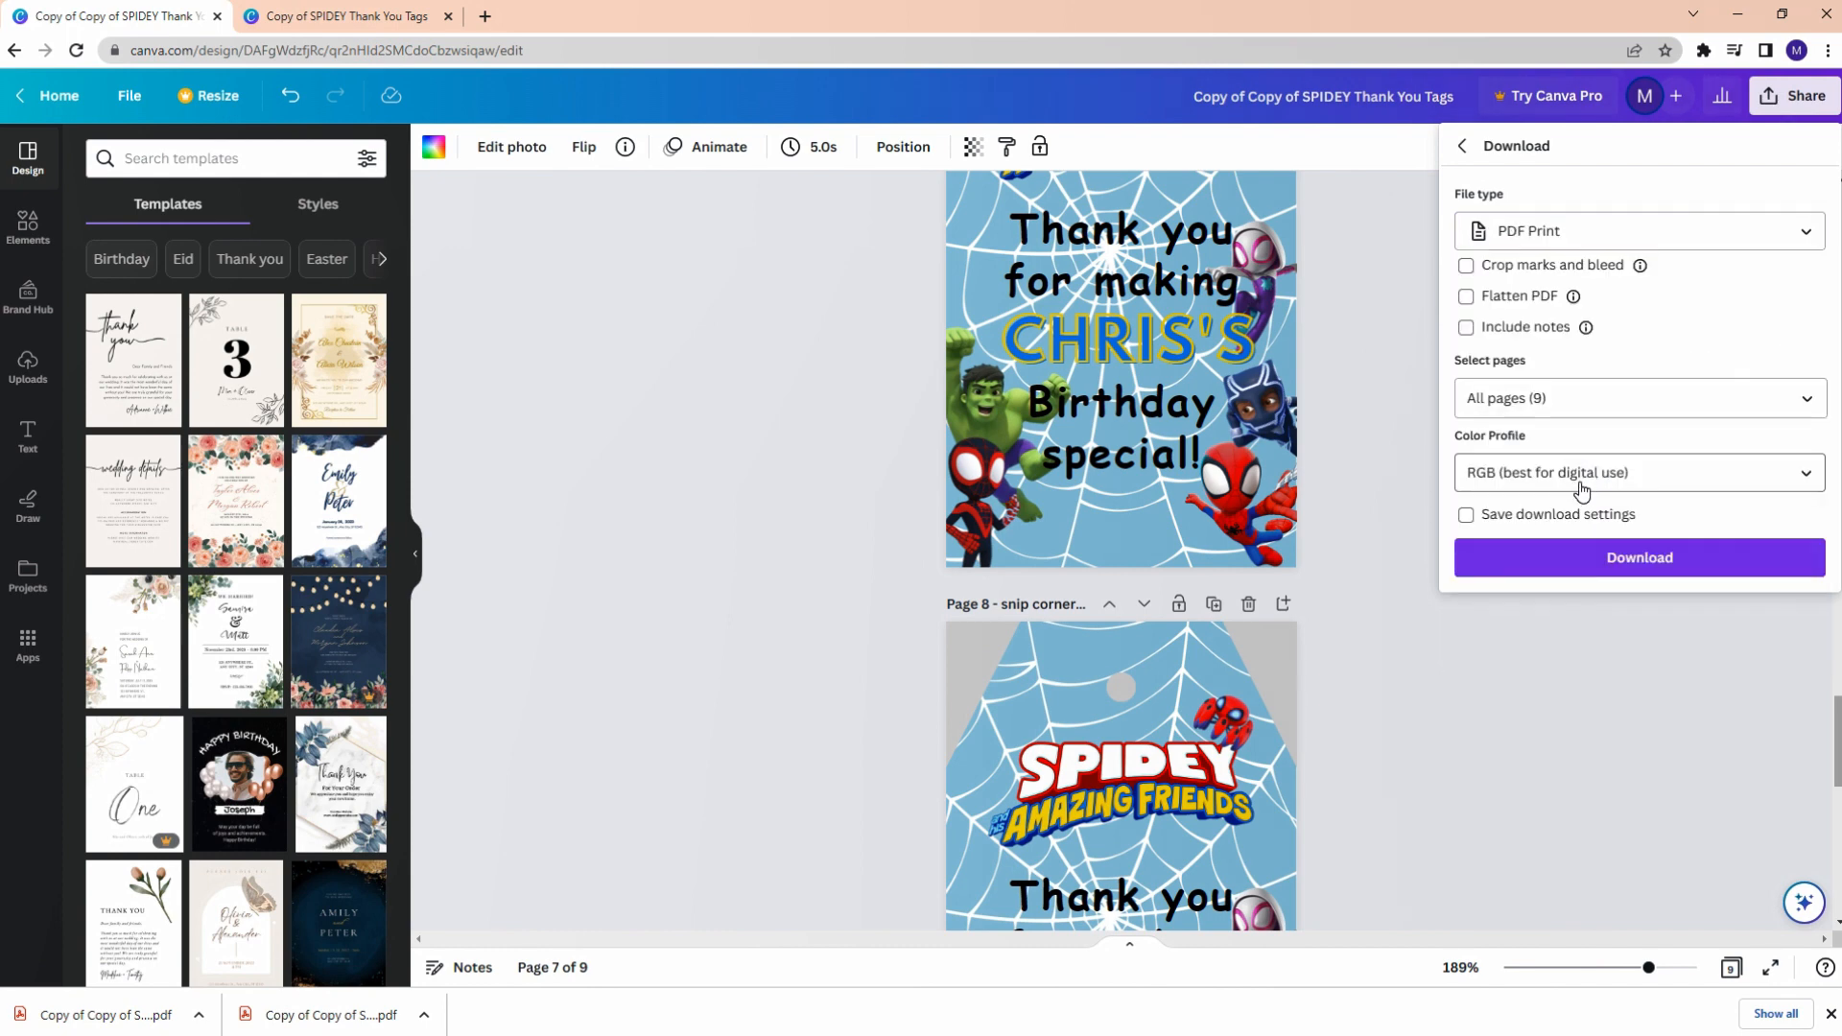
left_click(1467, 305)
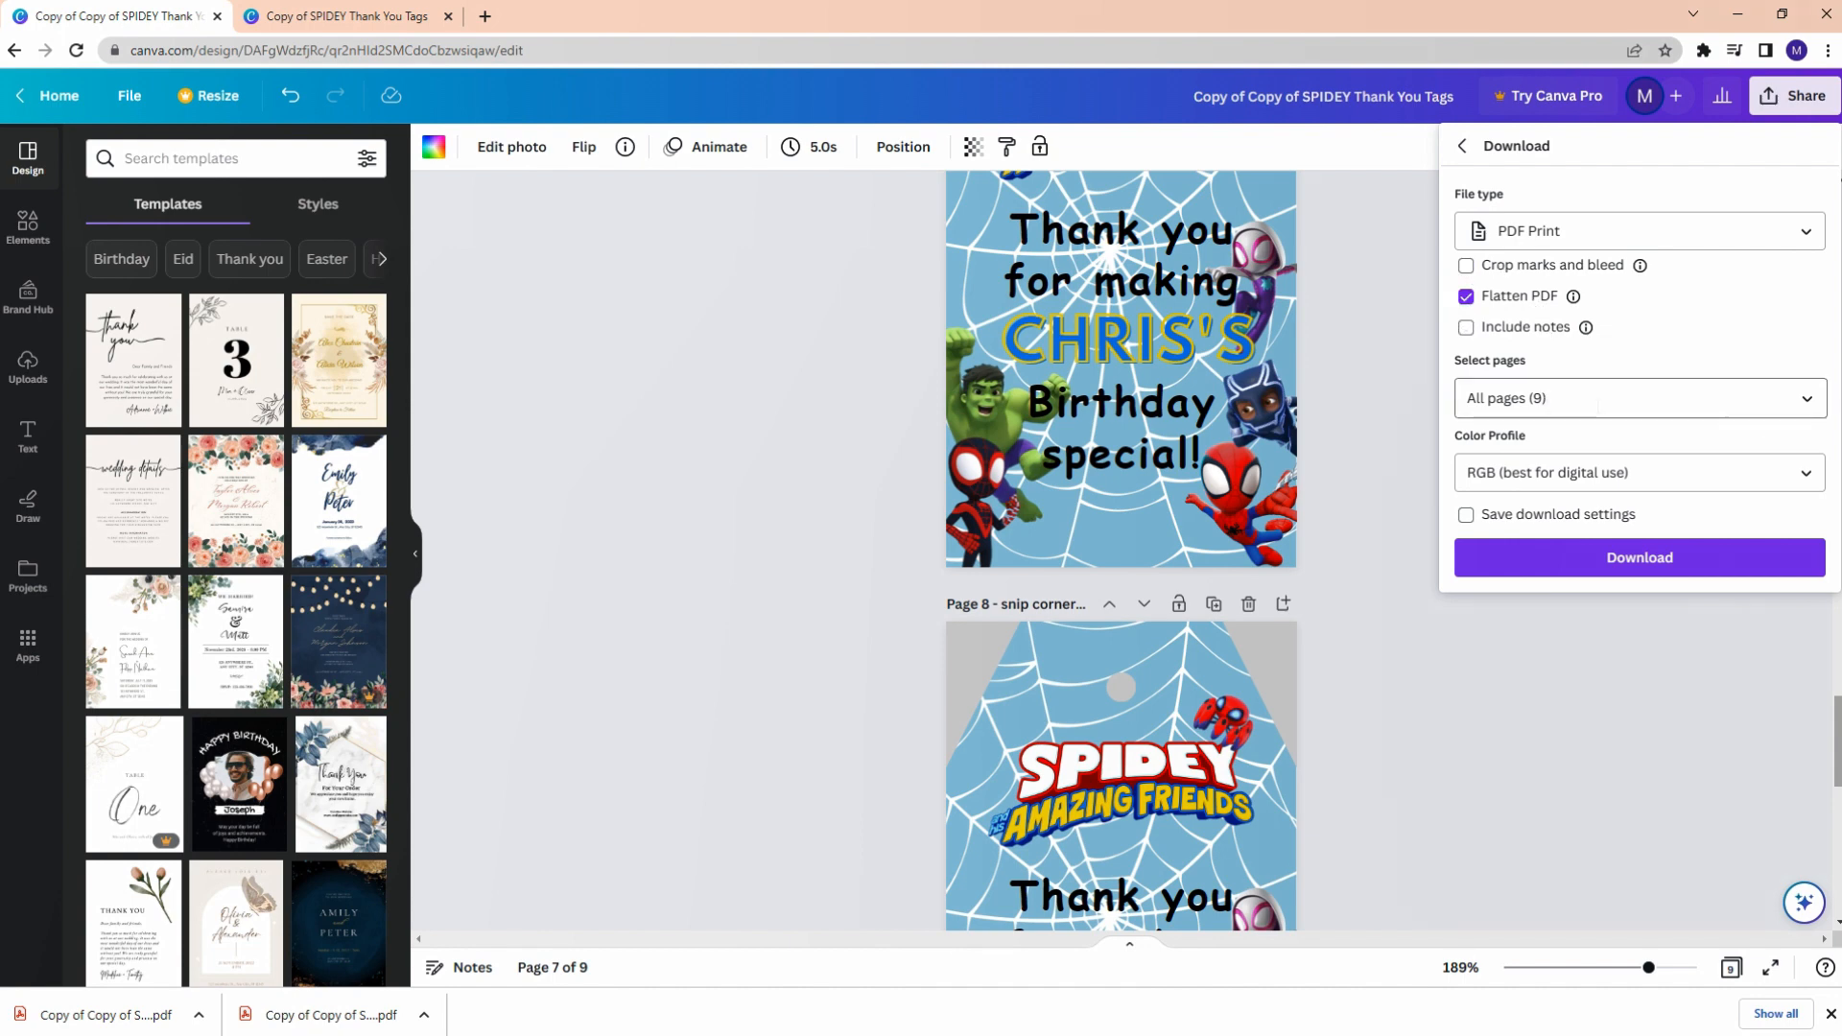
left_click(1804, 398)
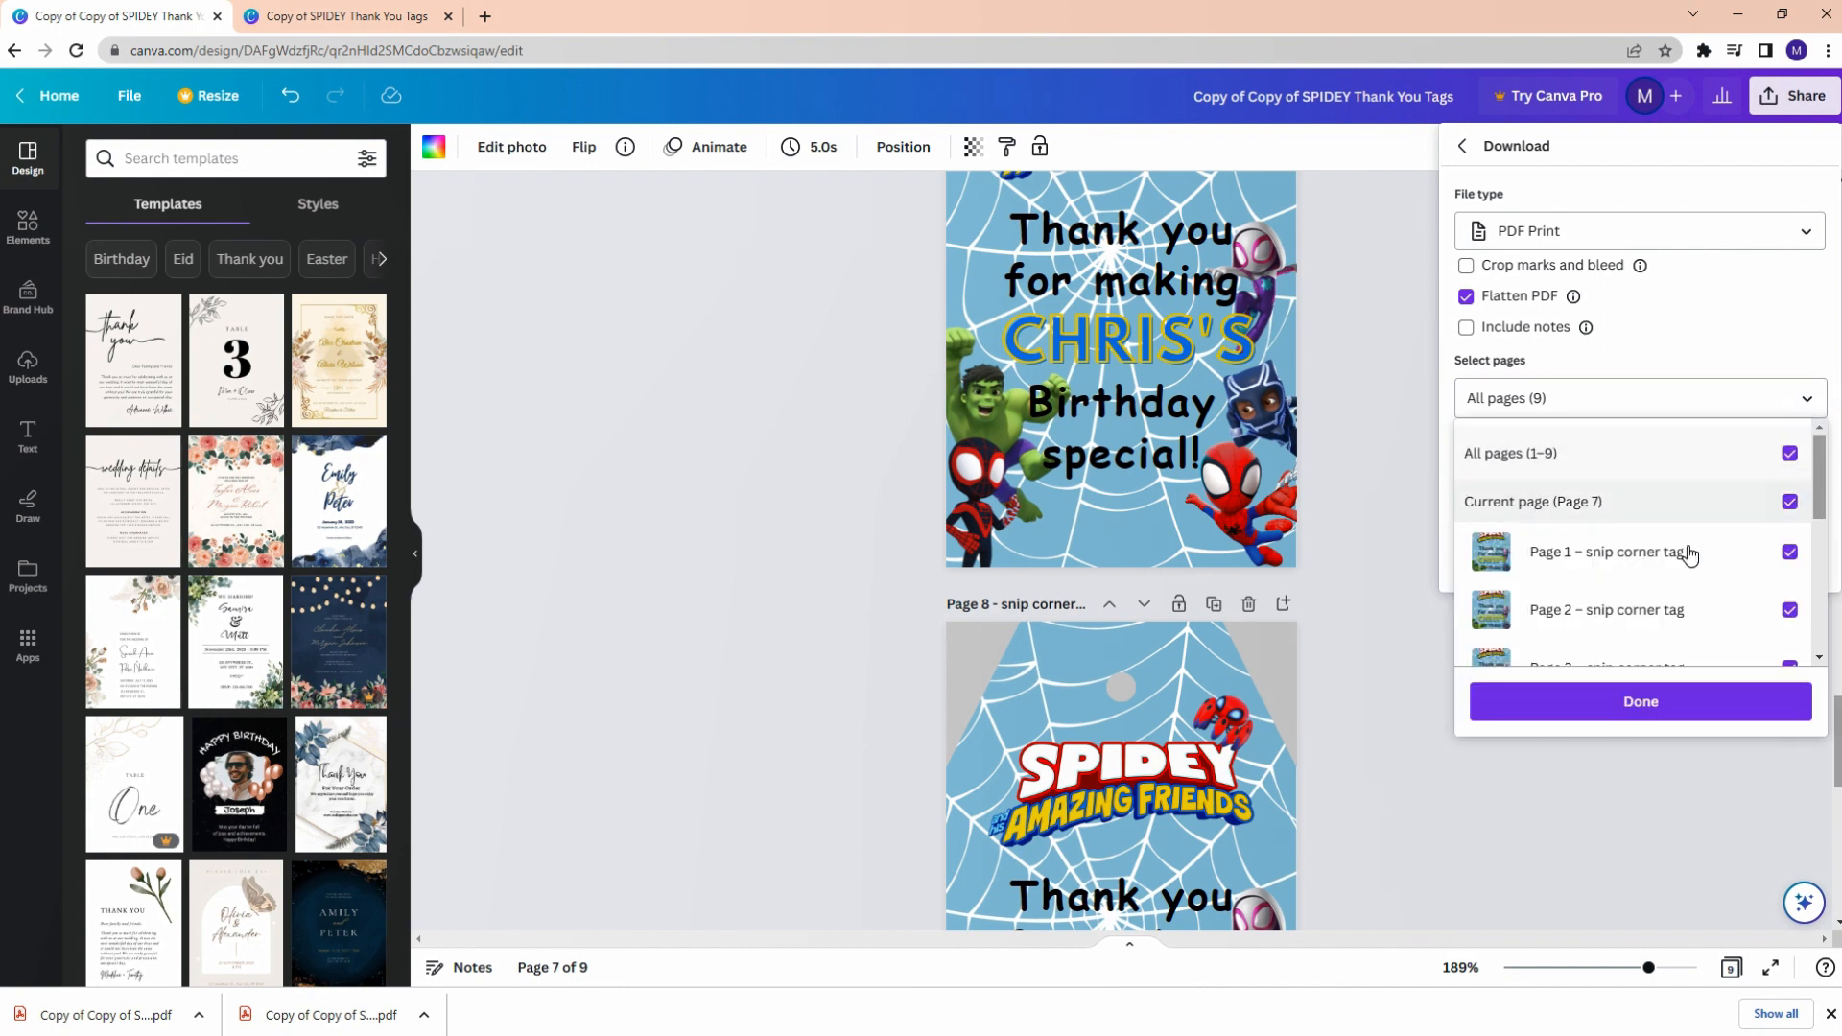
scroll(1788, 488, "down", 4)
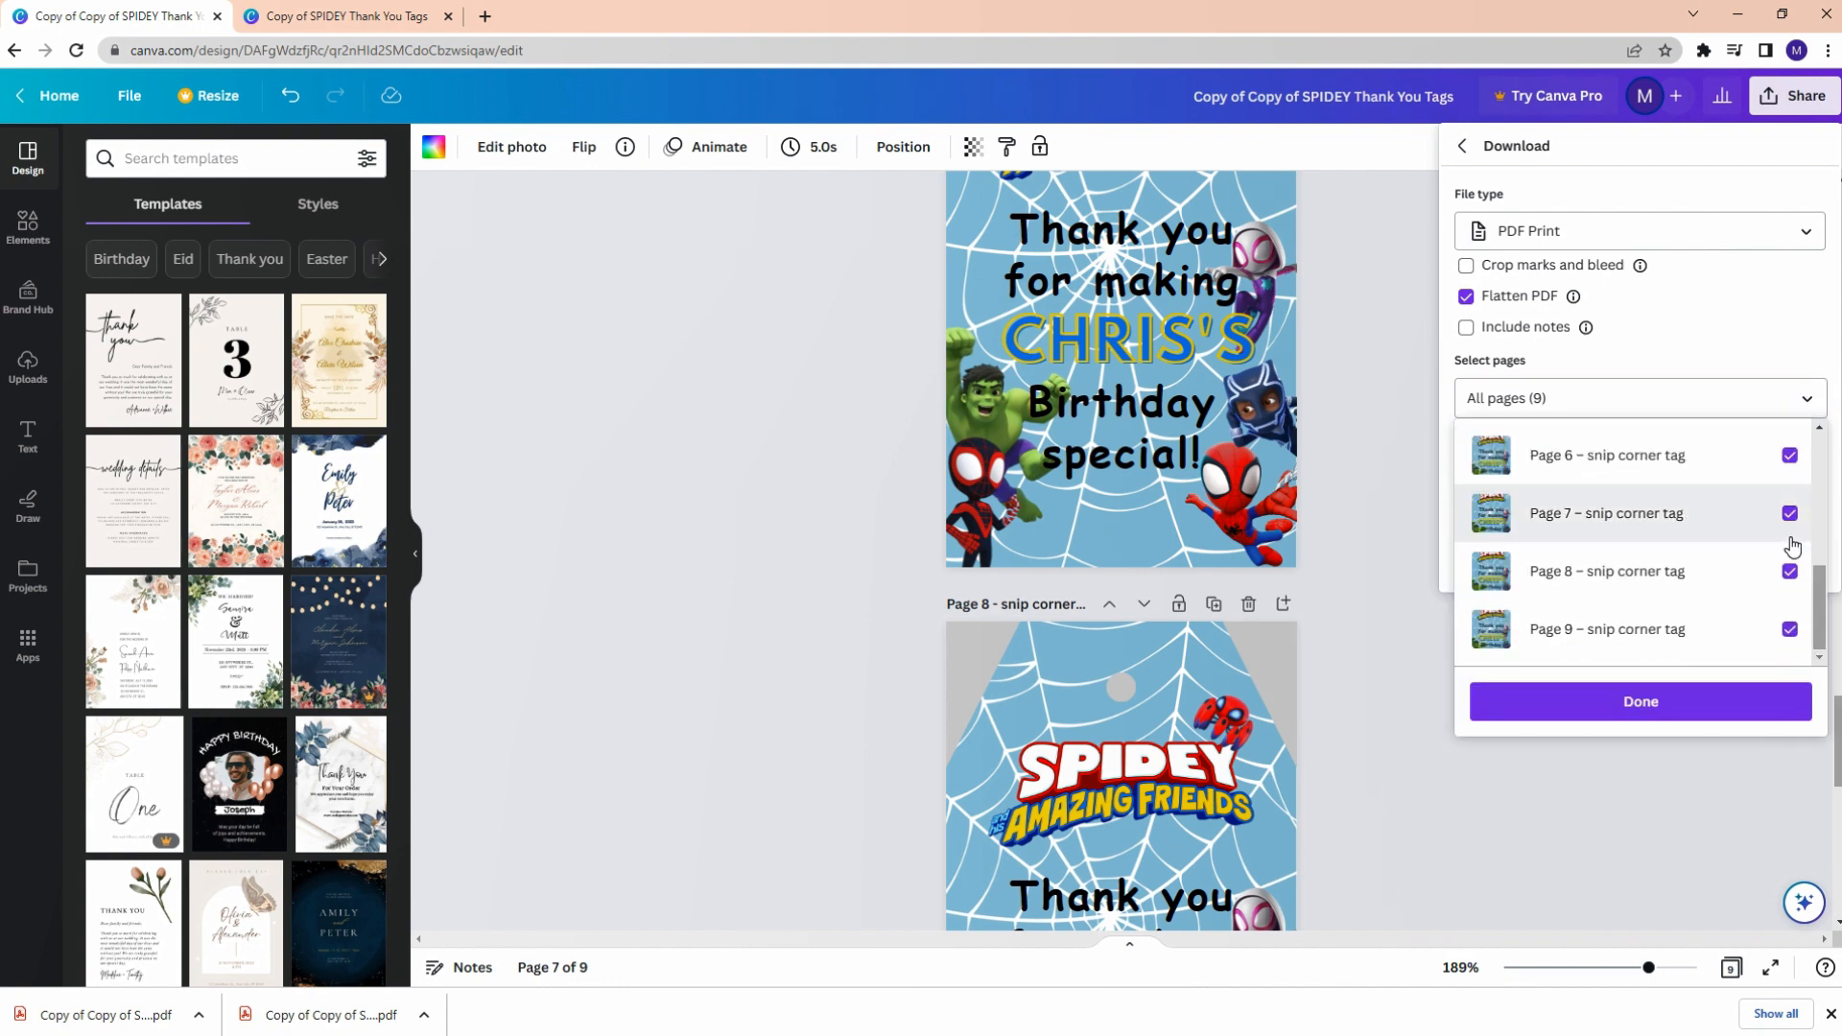
left_click(1720, 703)
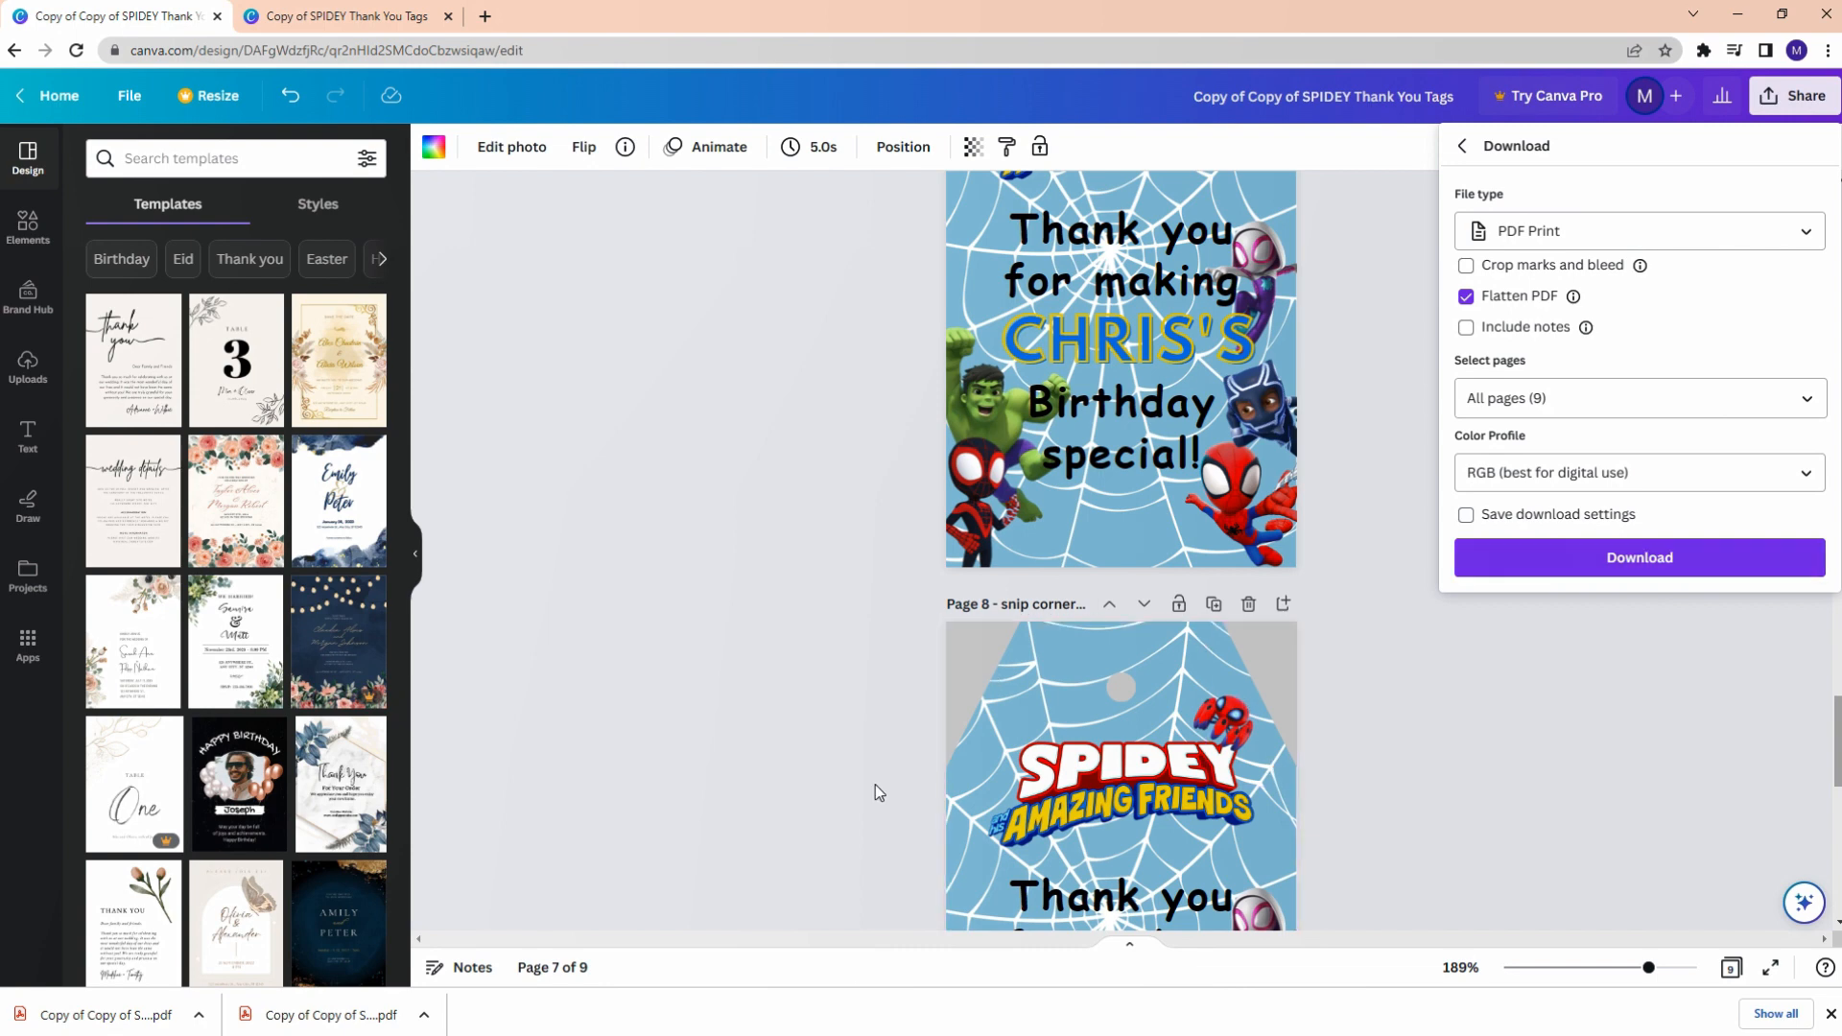
Step: Switch to Adobe Acrobat Reader and look through the pages of the downloaded yellow tag PDF
mouse_move(792, 1028)
mouse_move(698, 1029)
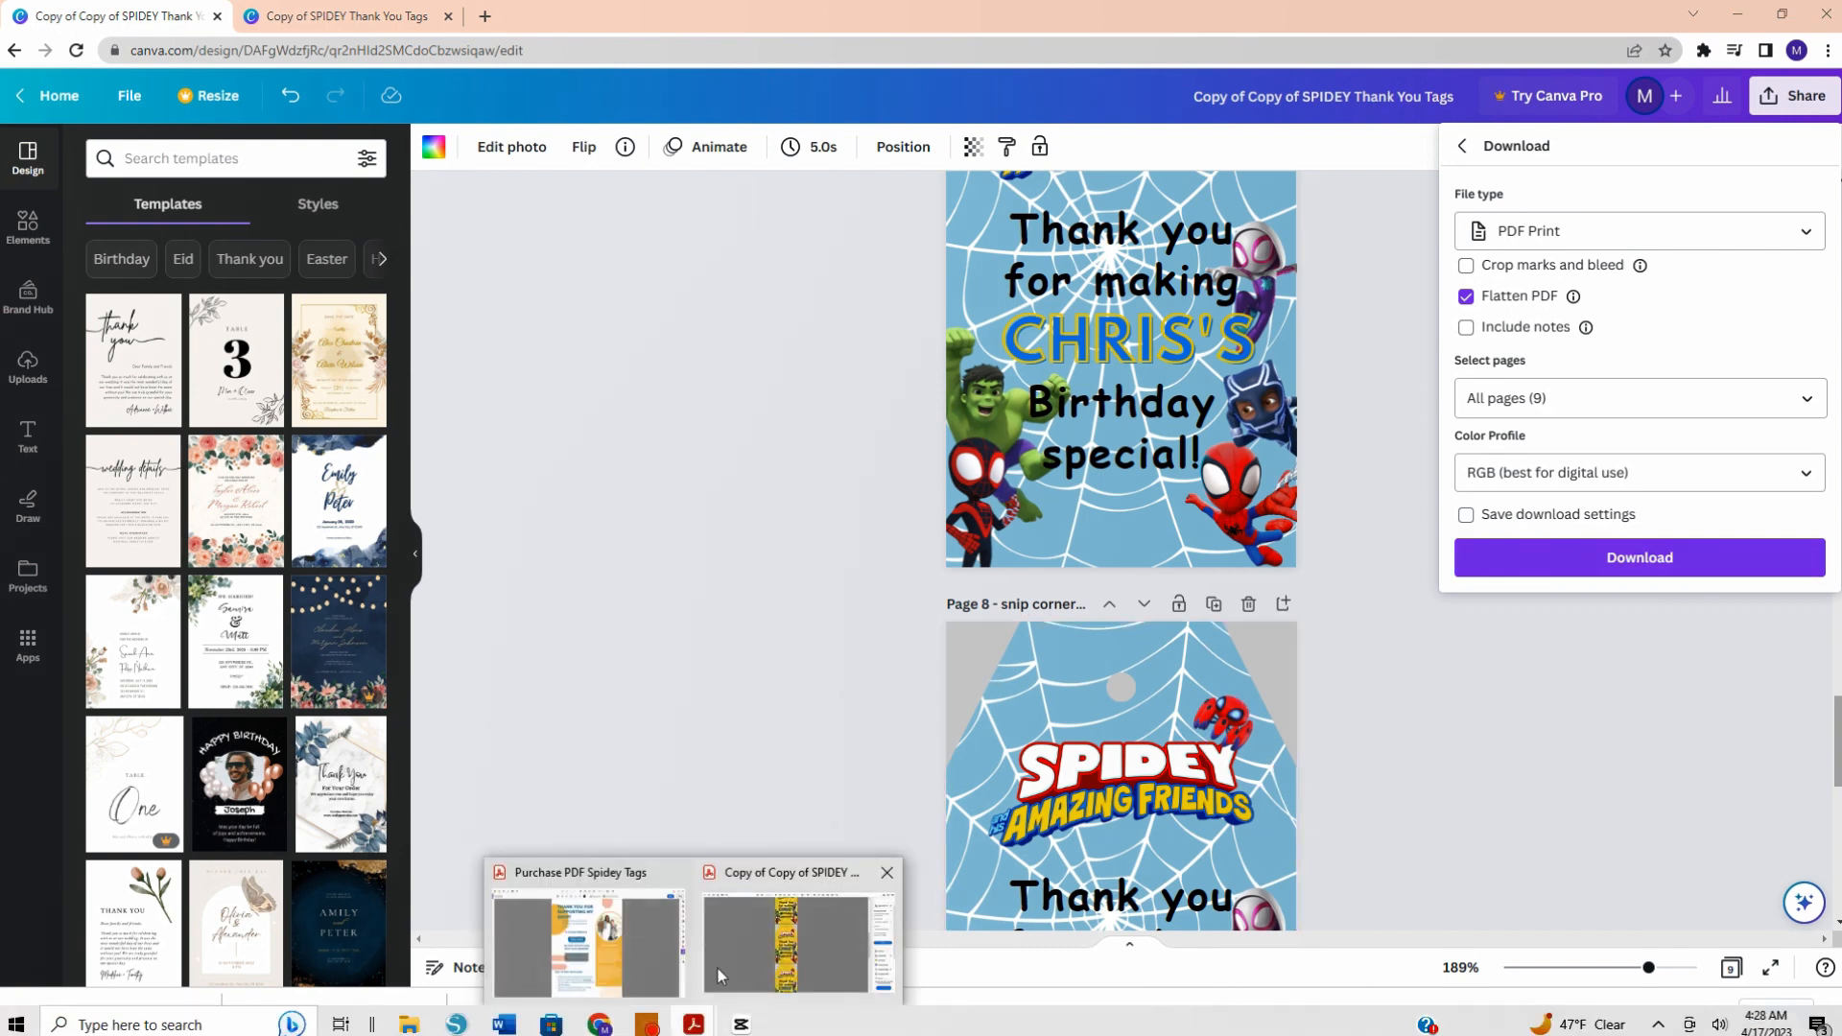
left_click(734, 964)
scroll(810, 712, "down", 5)
scroll(811, 713, "up", 15)
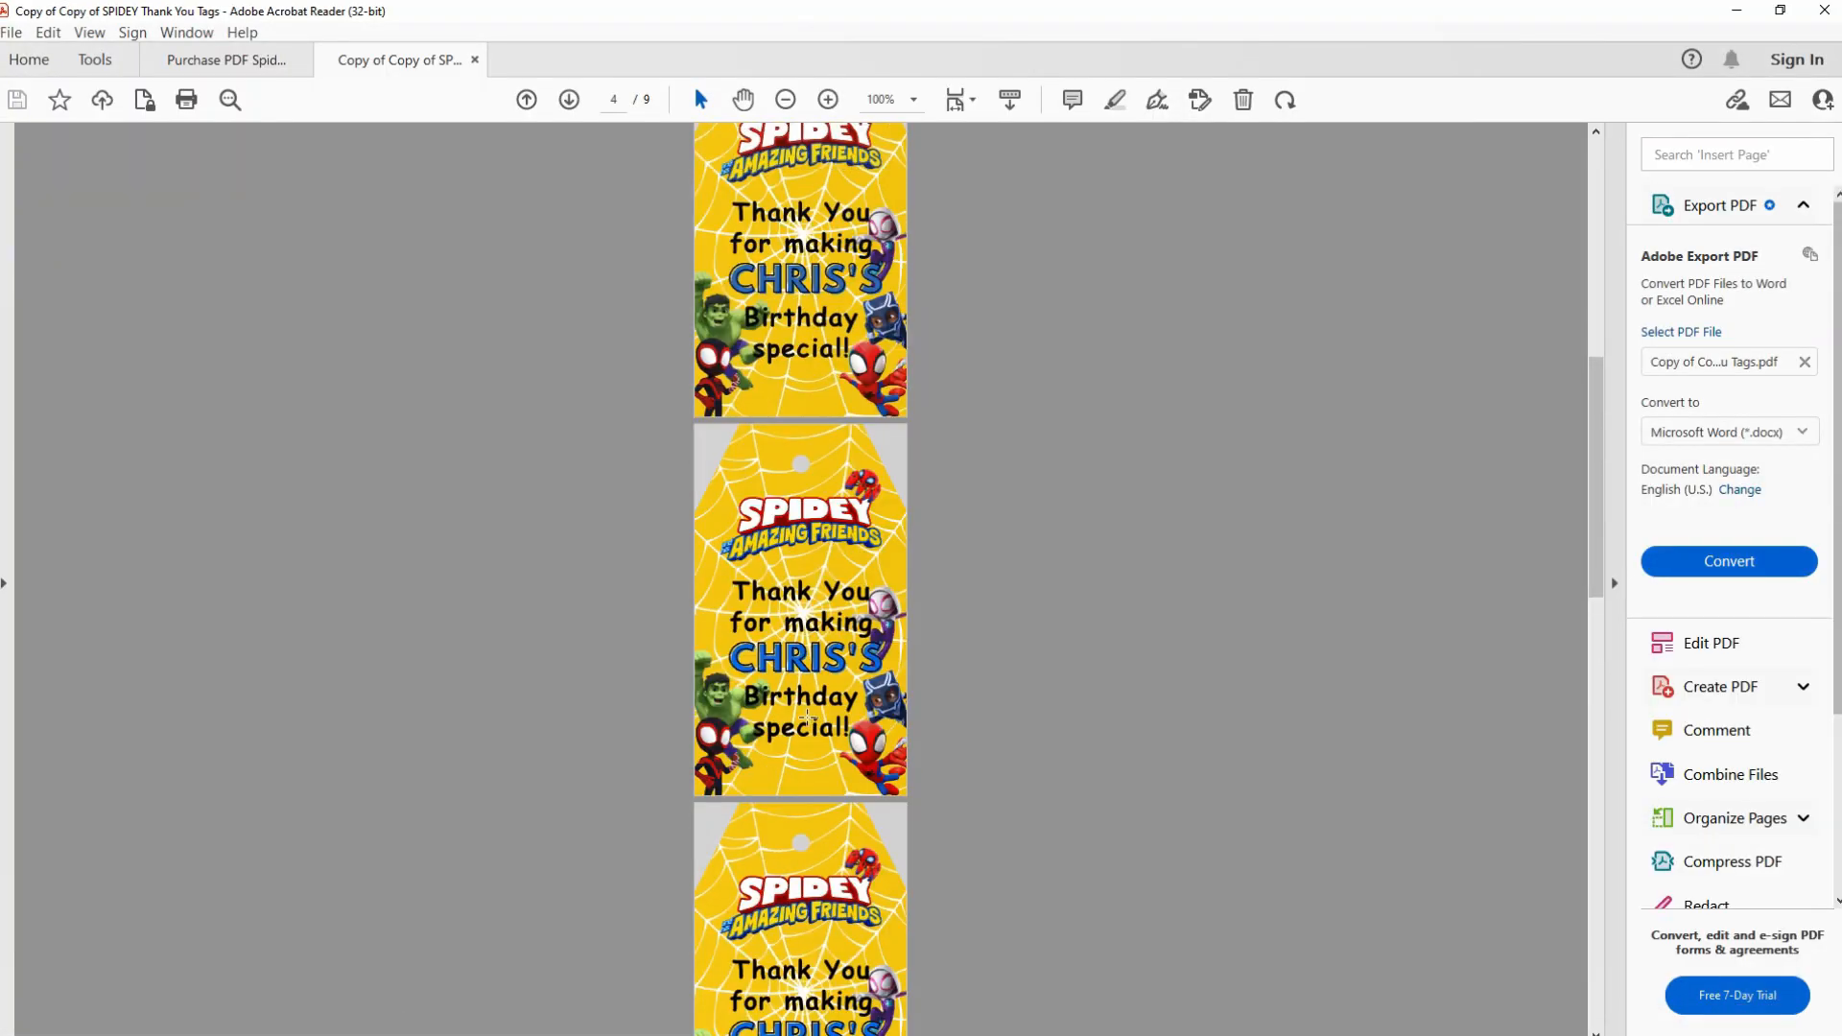
scroll(804, 712, "down", 15)
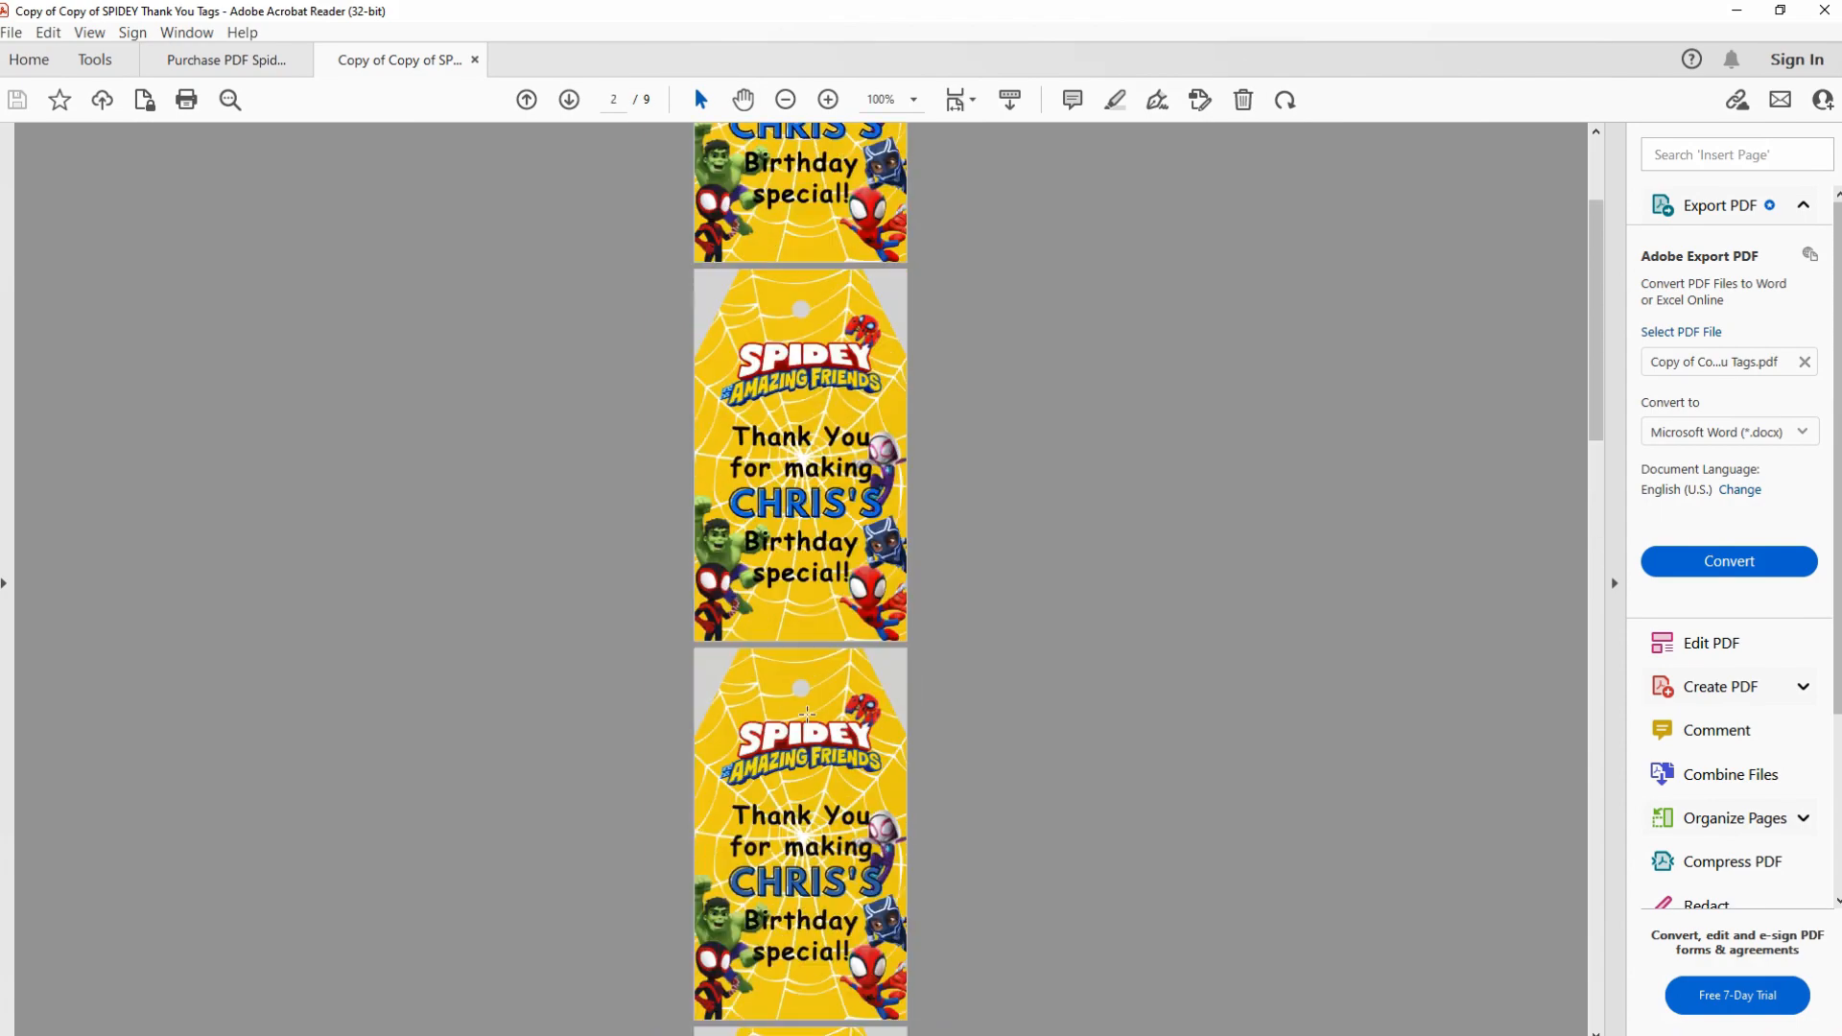
scroll(804, 713, "down", 5)
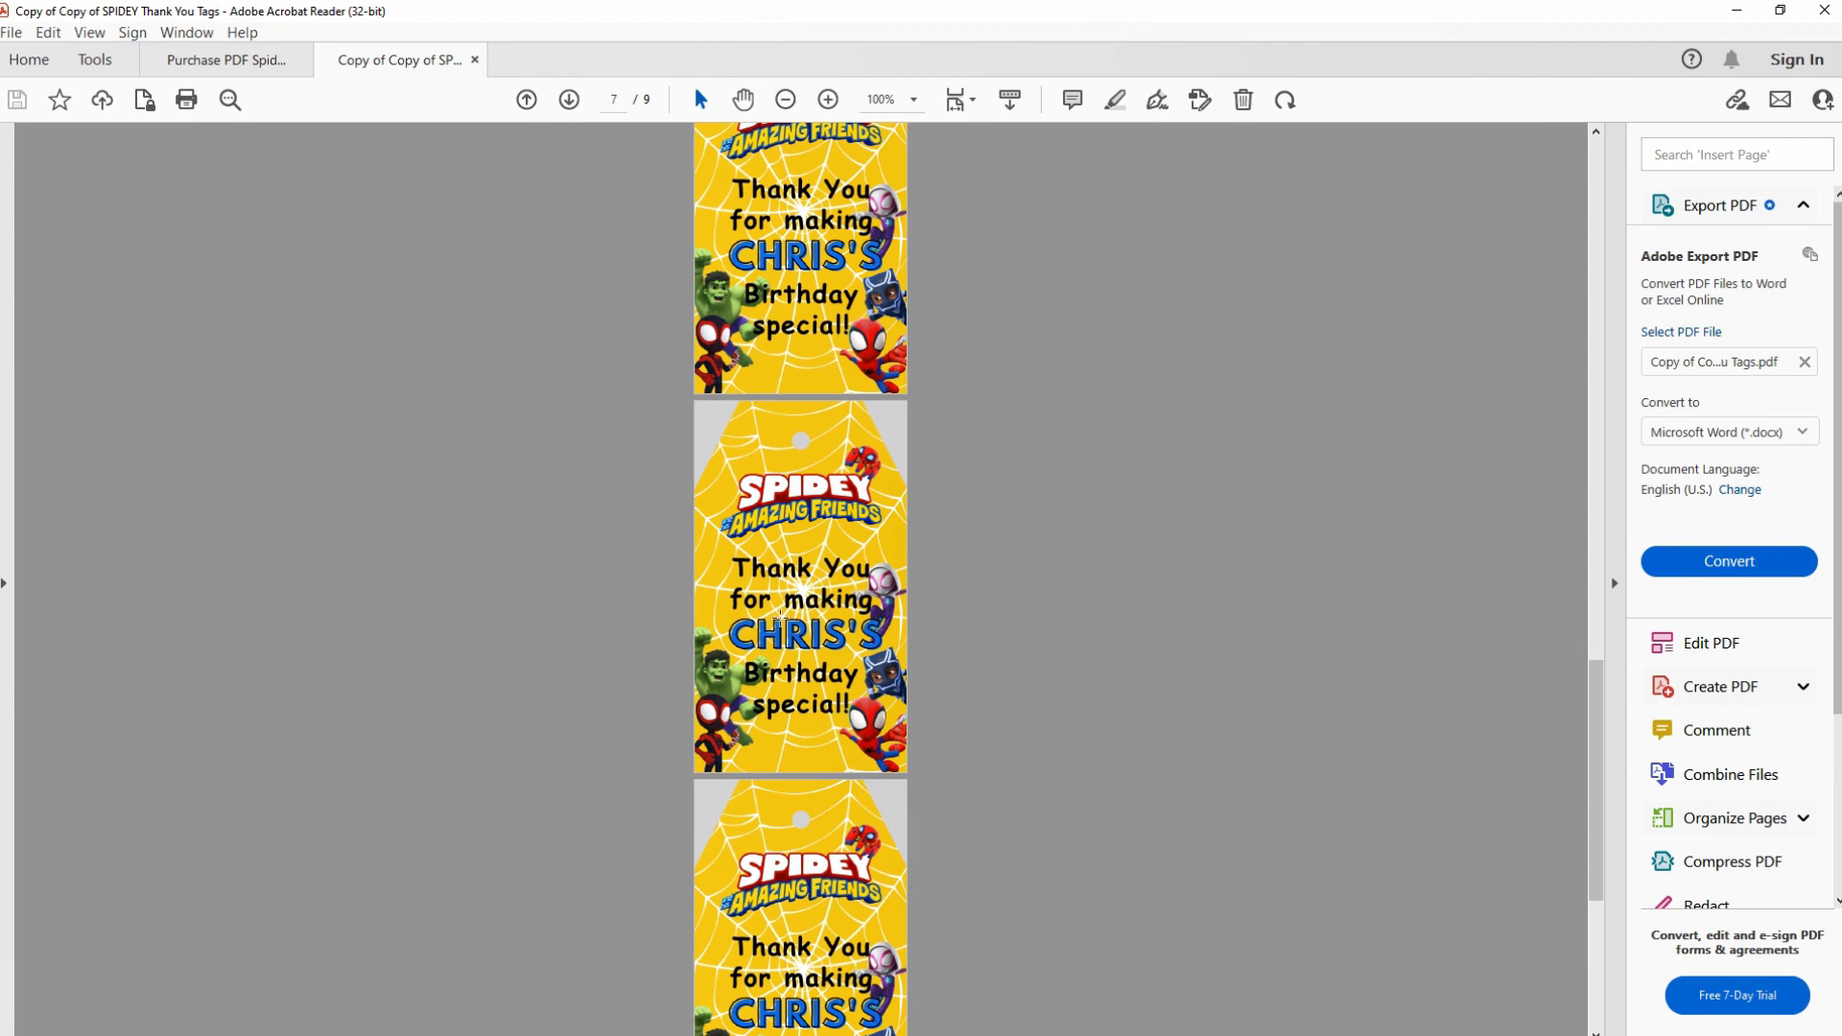
Step: Preview the tag PDF's print layout with Multiple page sizing at 9 pages per sheet and close it without printing
left_click(11, 36)
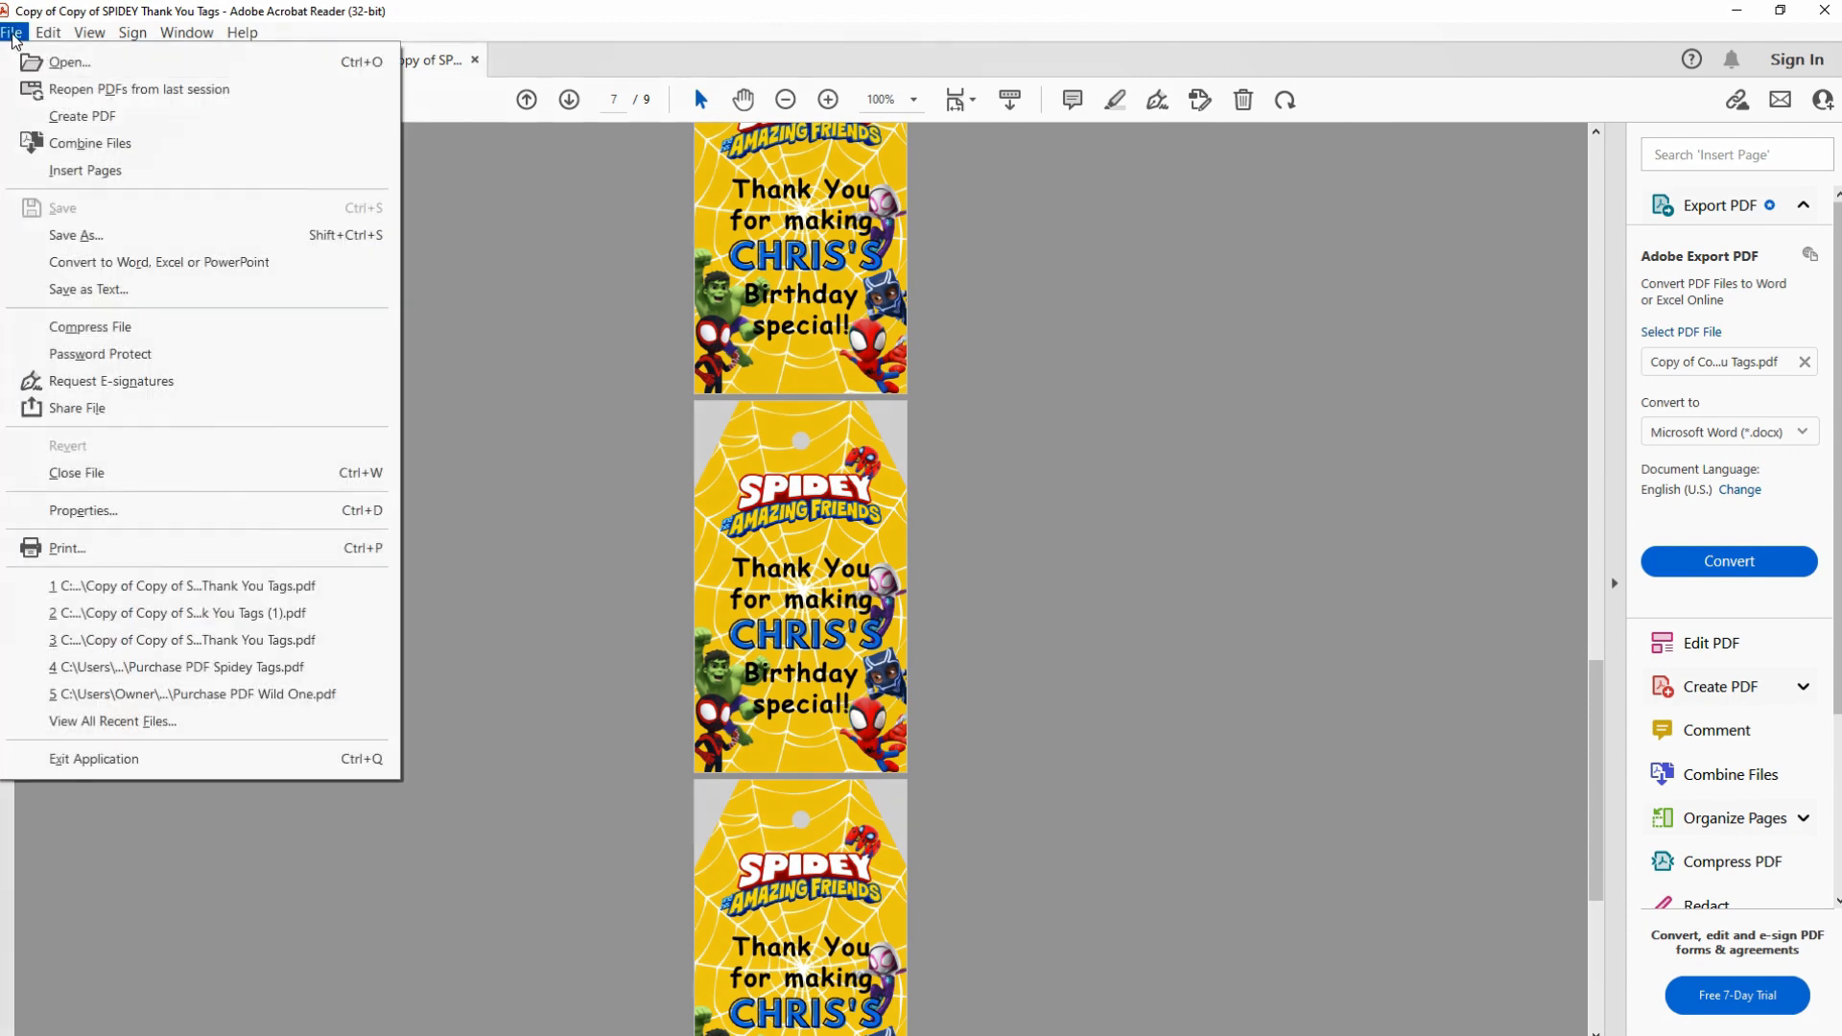
left_click(104, 549)
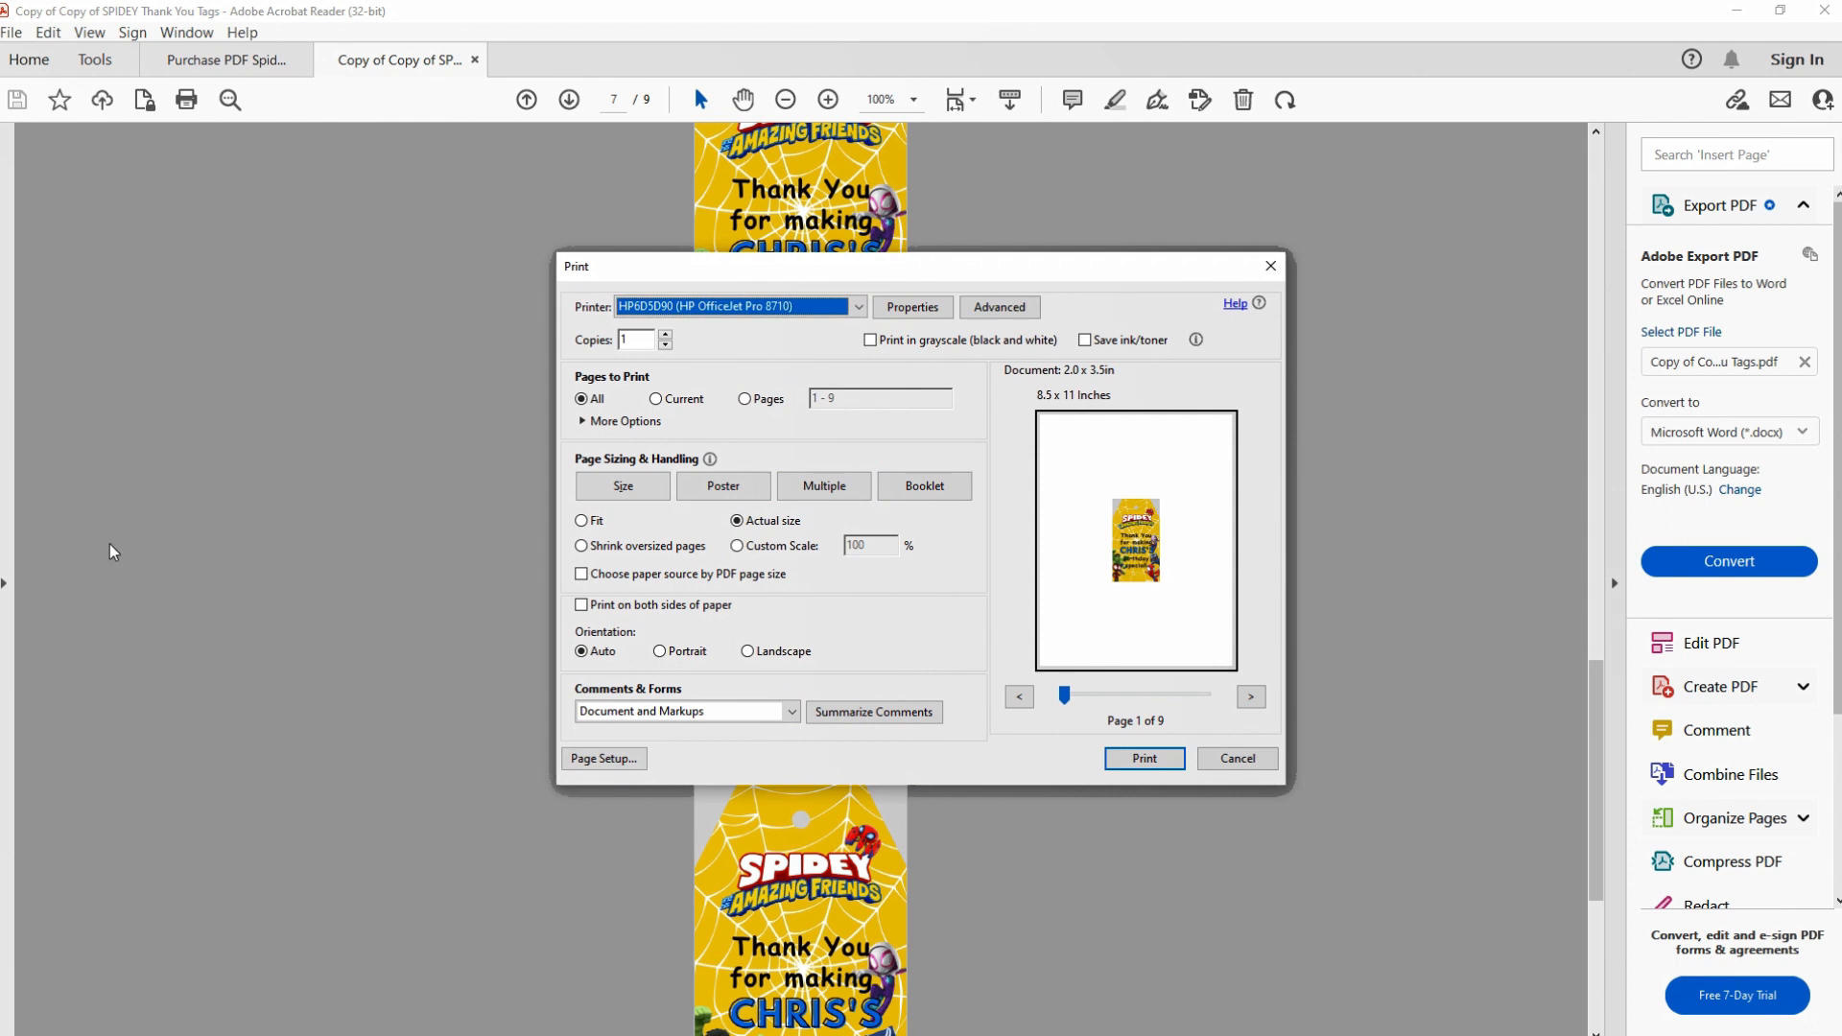
left_click(1259, 709)
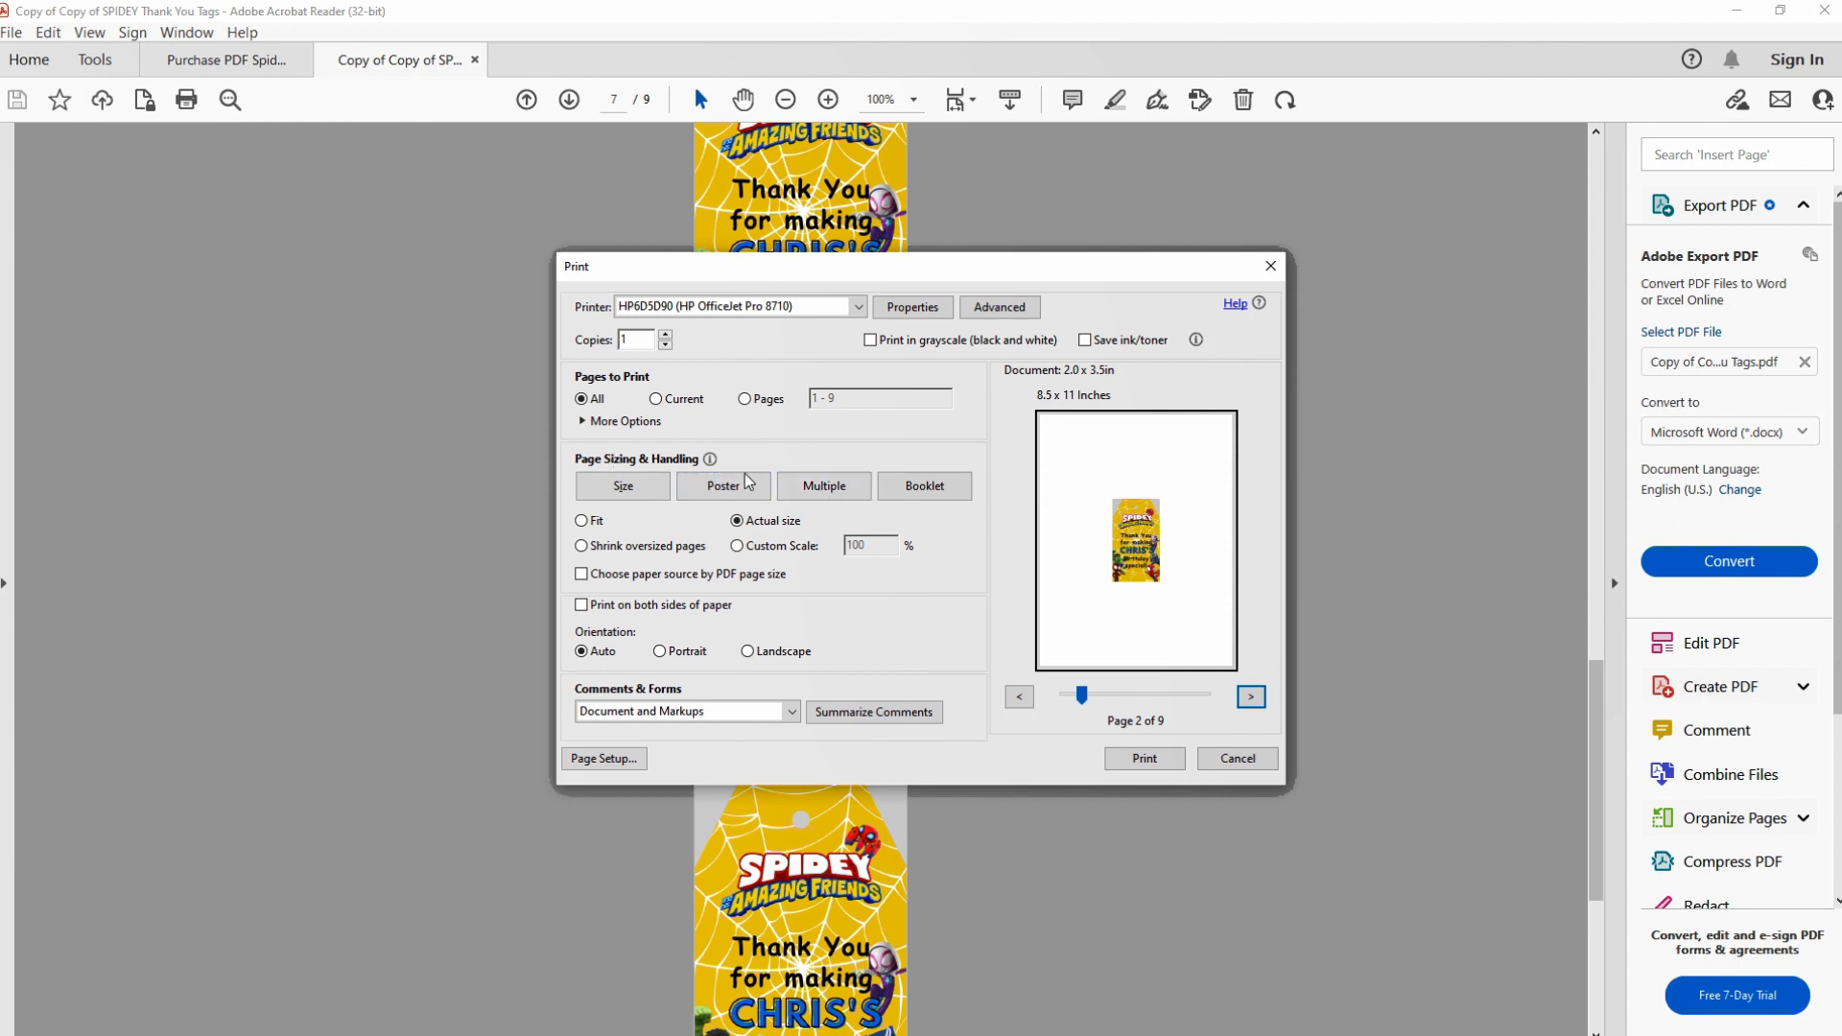
left_click(827, 487)
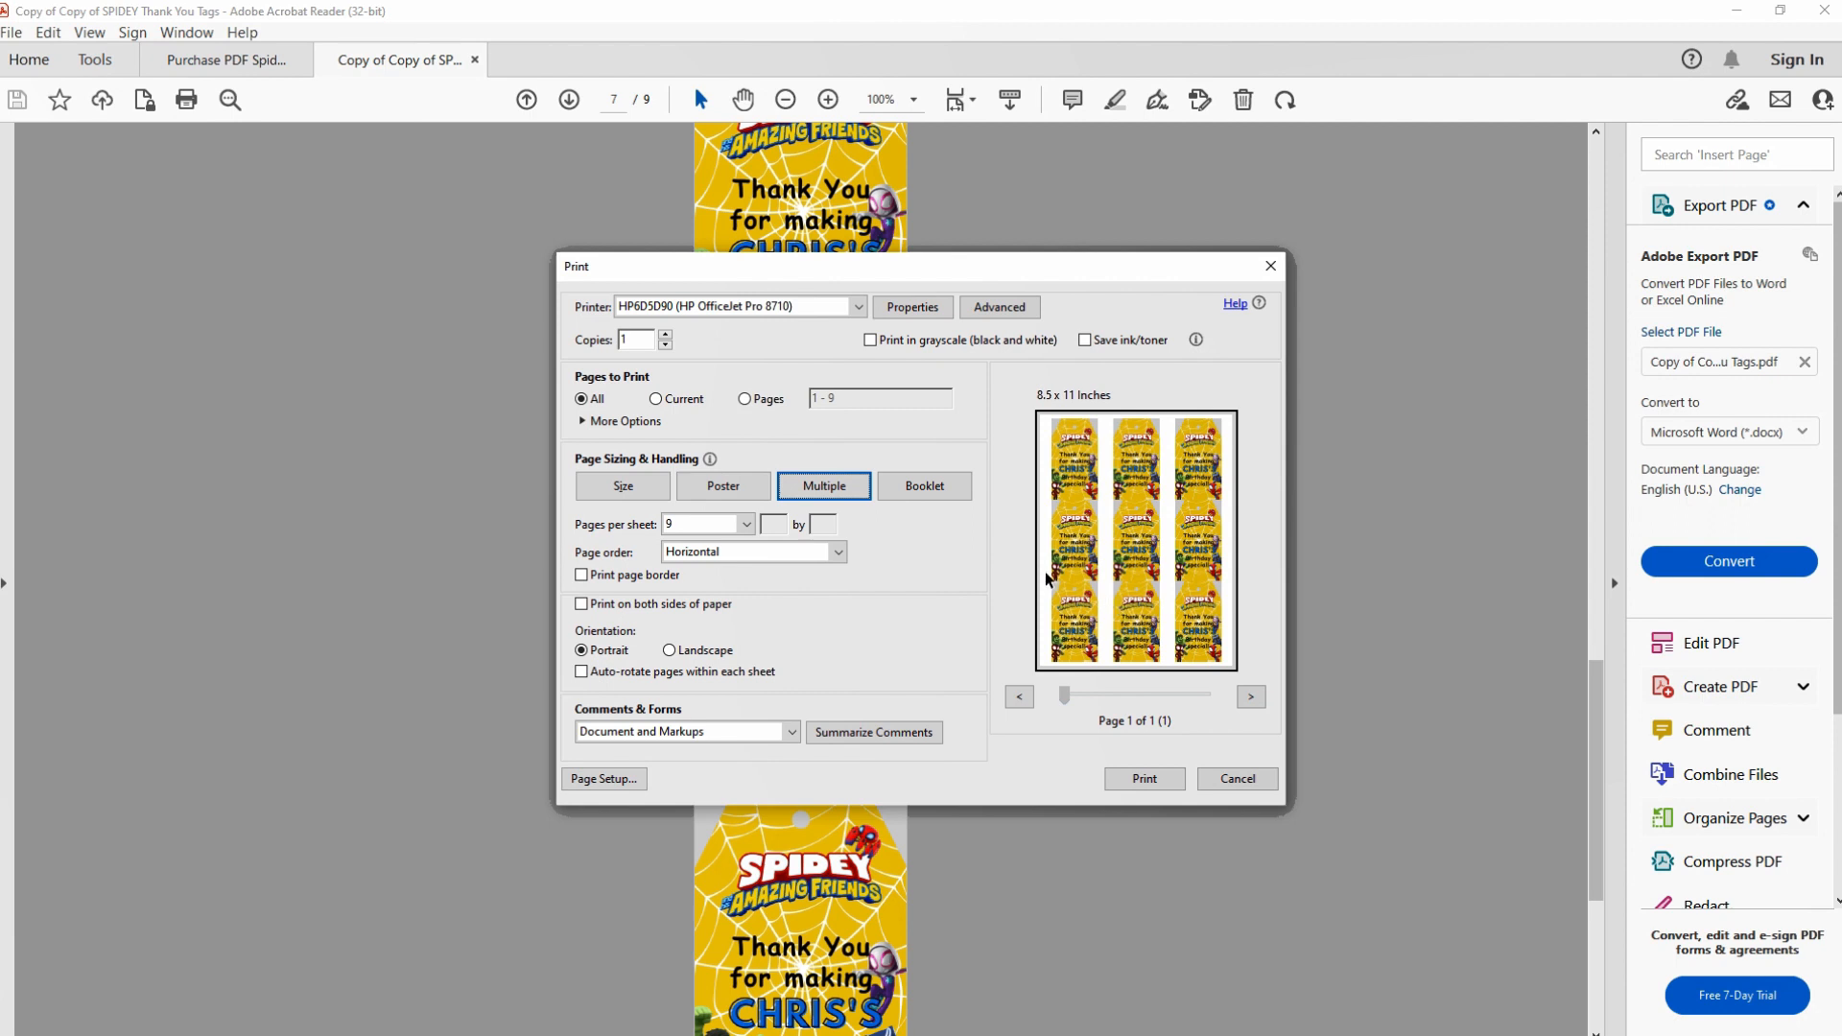
left_click(1242, 785)
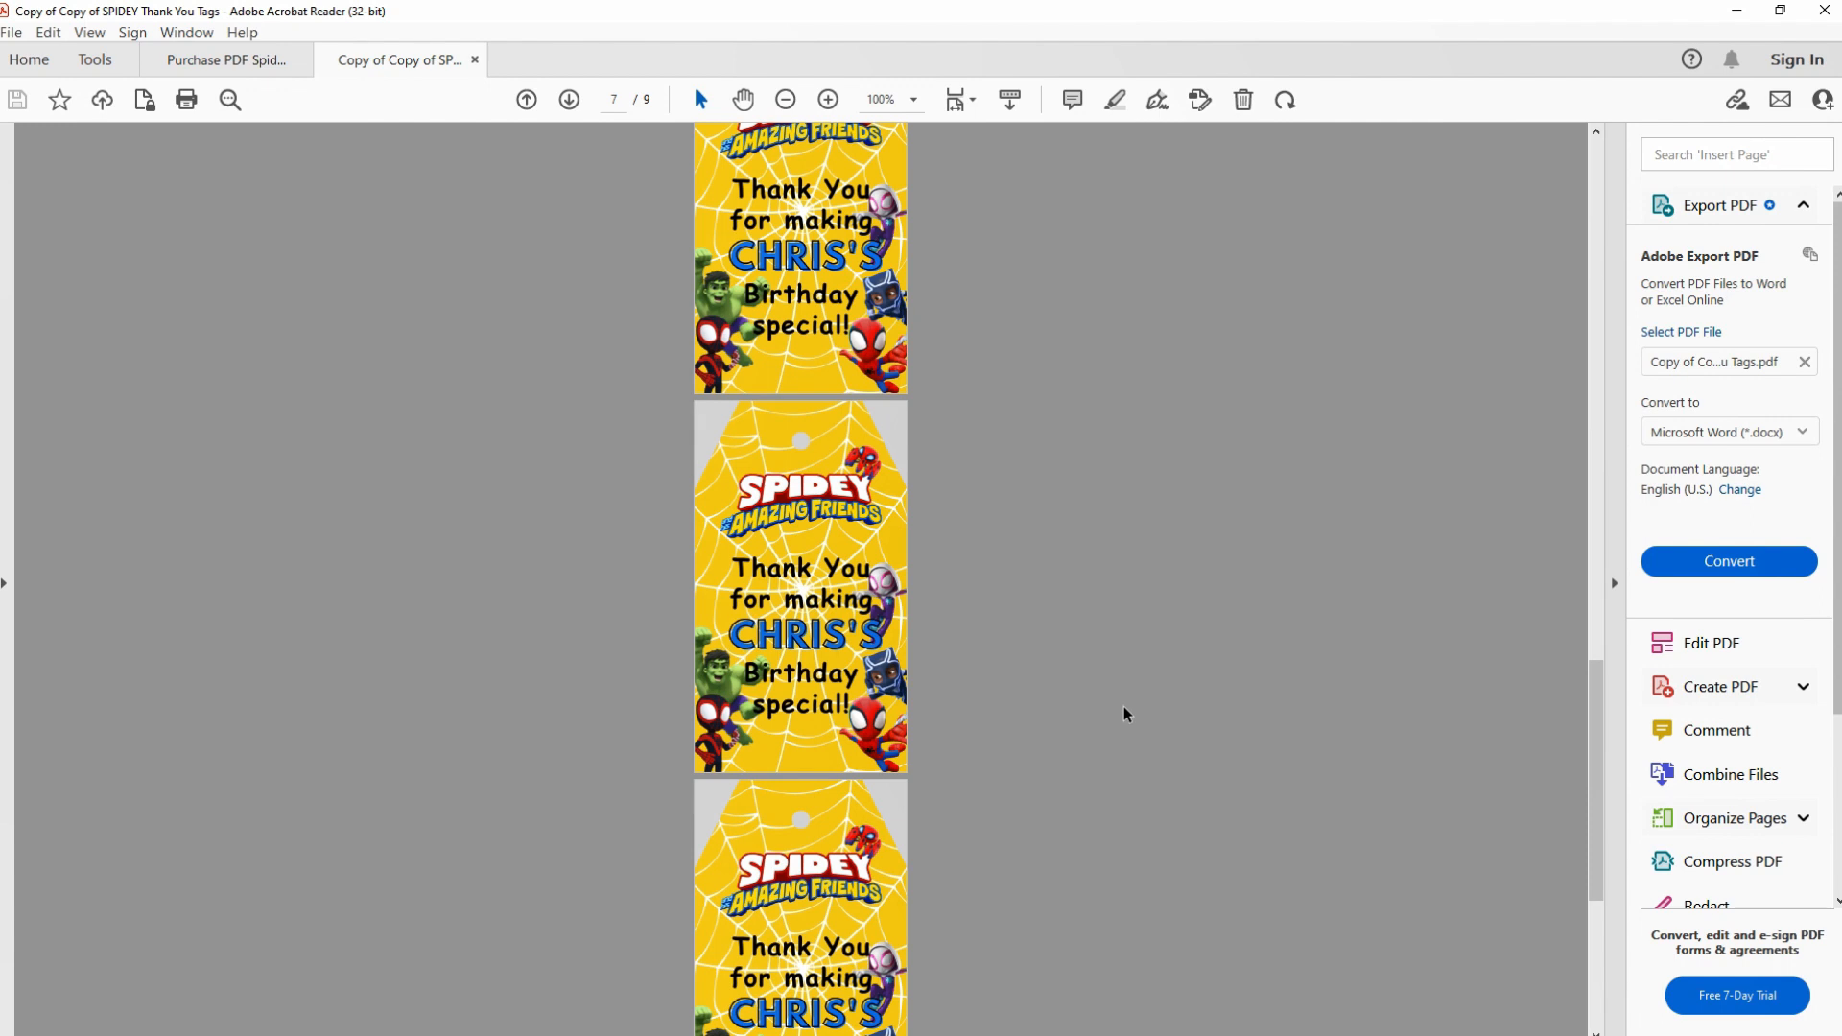
Step: Switch to Chrome, stop the downloaded tag PDF from always opening in Adobe Reader, and open it in the browser
mouse_move(815, 1024)
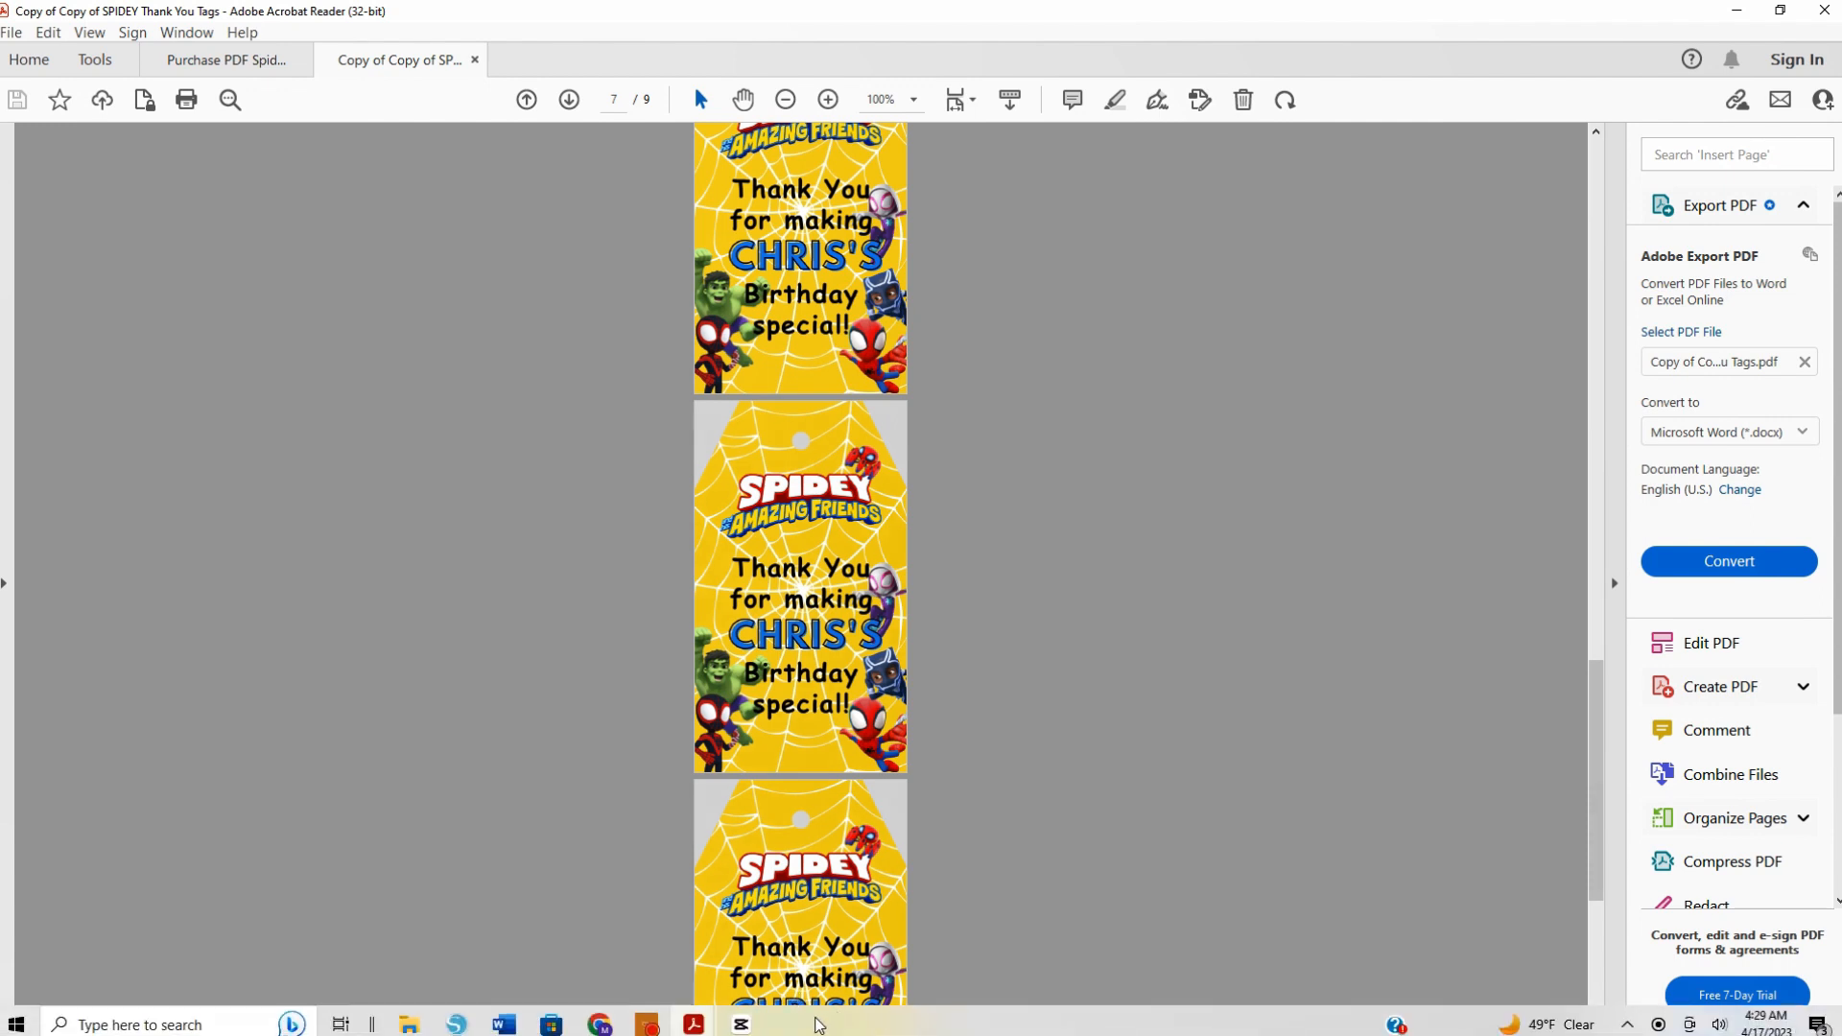
left_click(600, 1025)
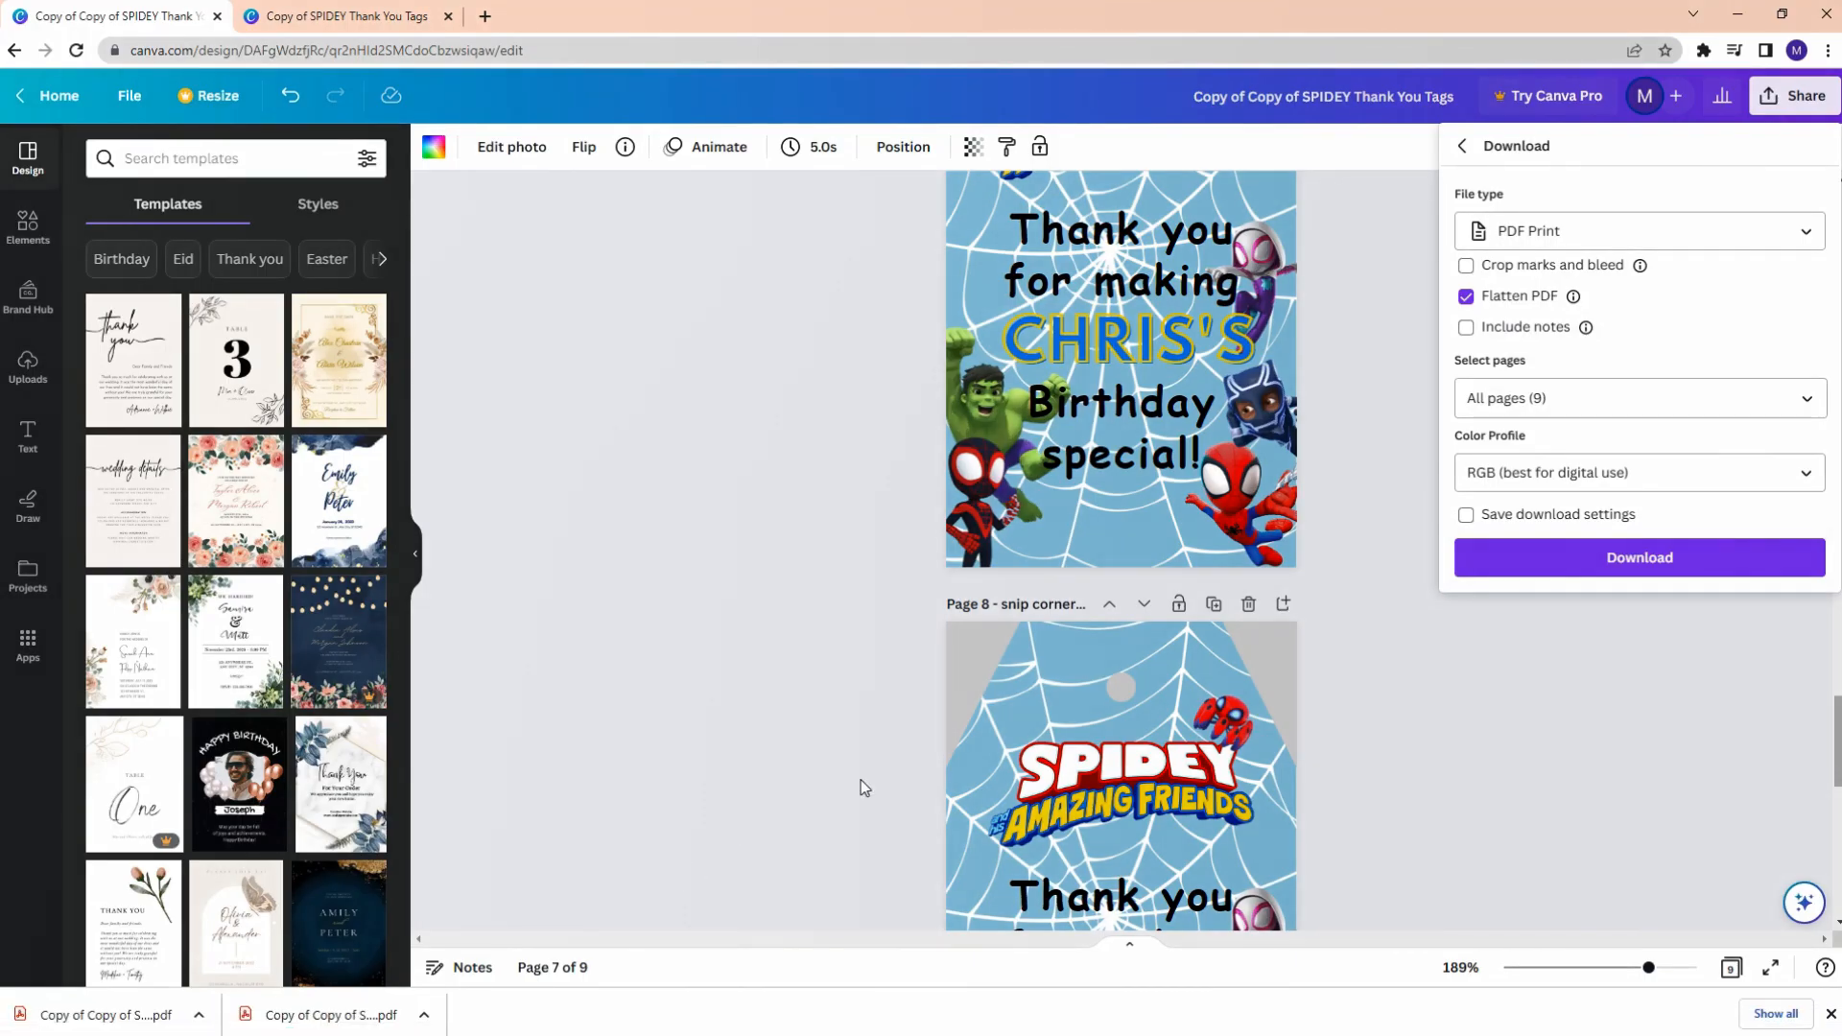
left_click(198, 1018)
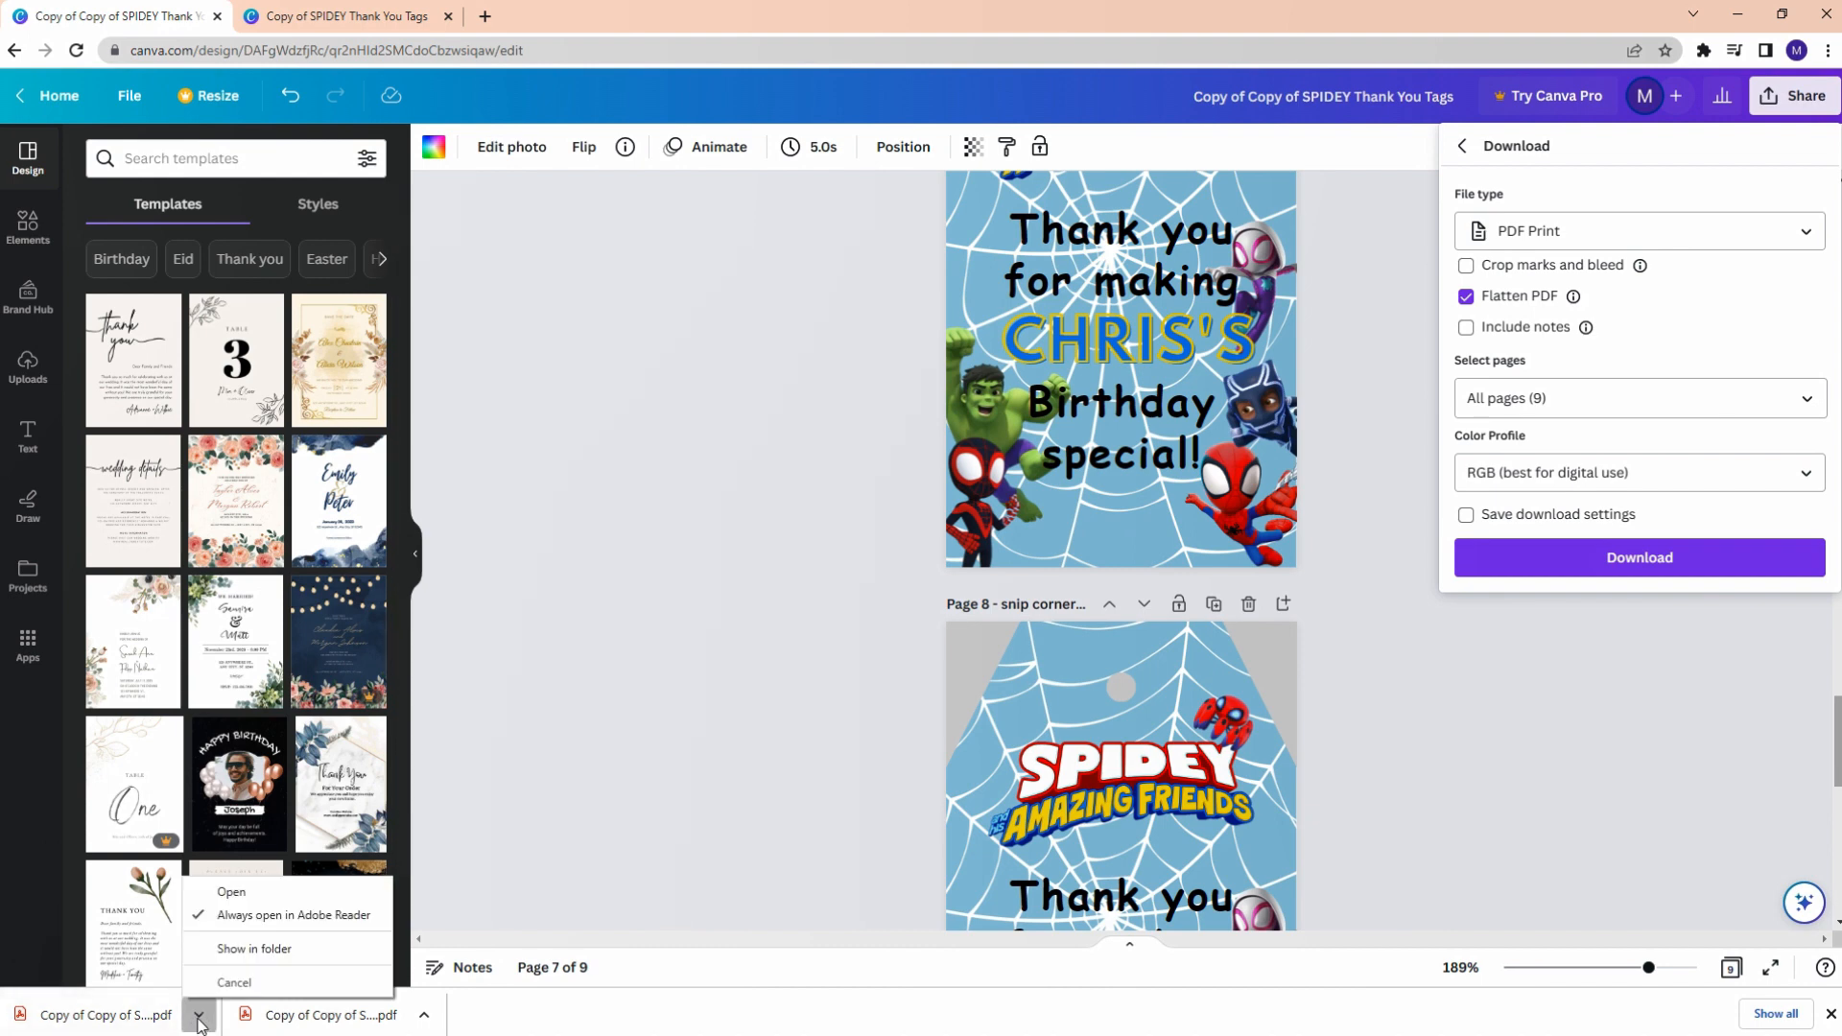
left_click(251, 912)
left_click(198, 1016)
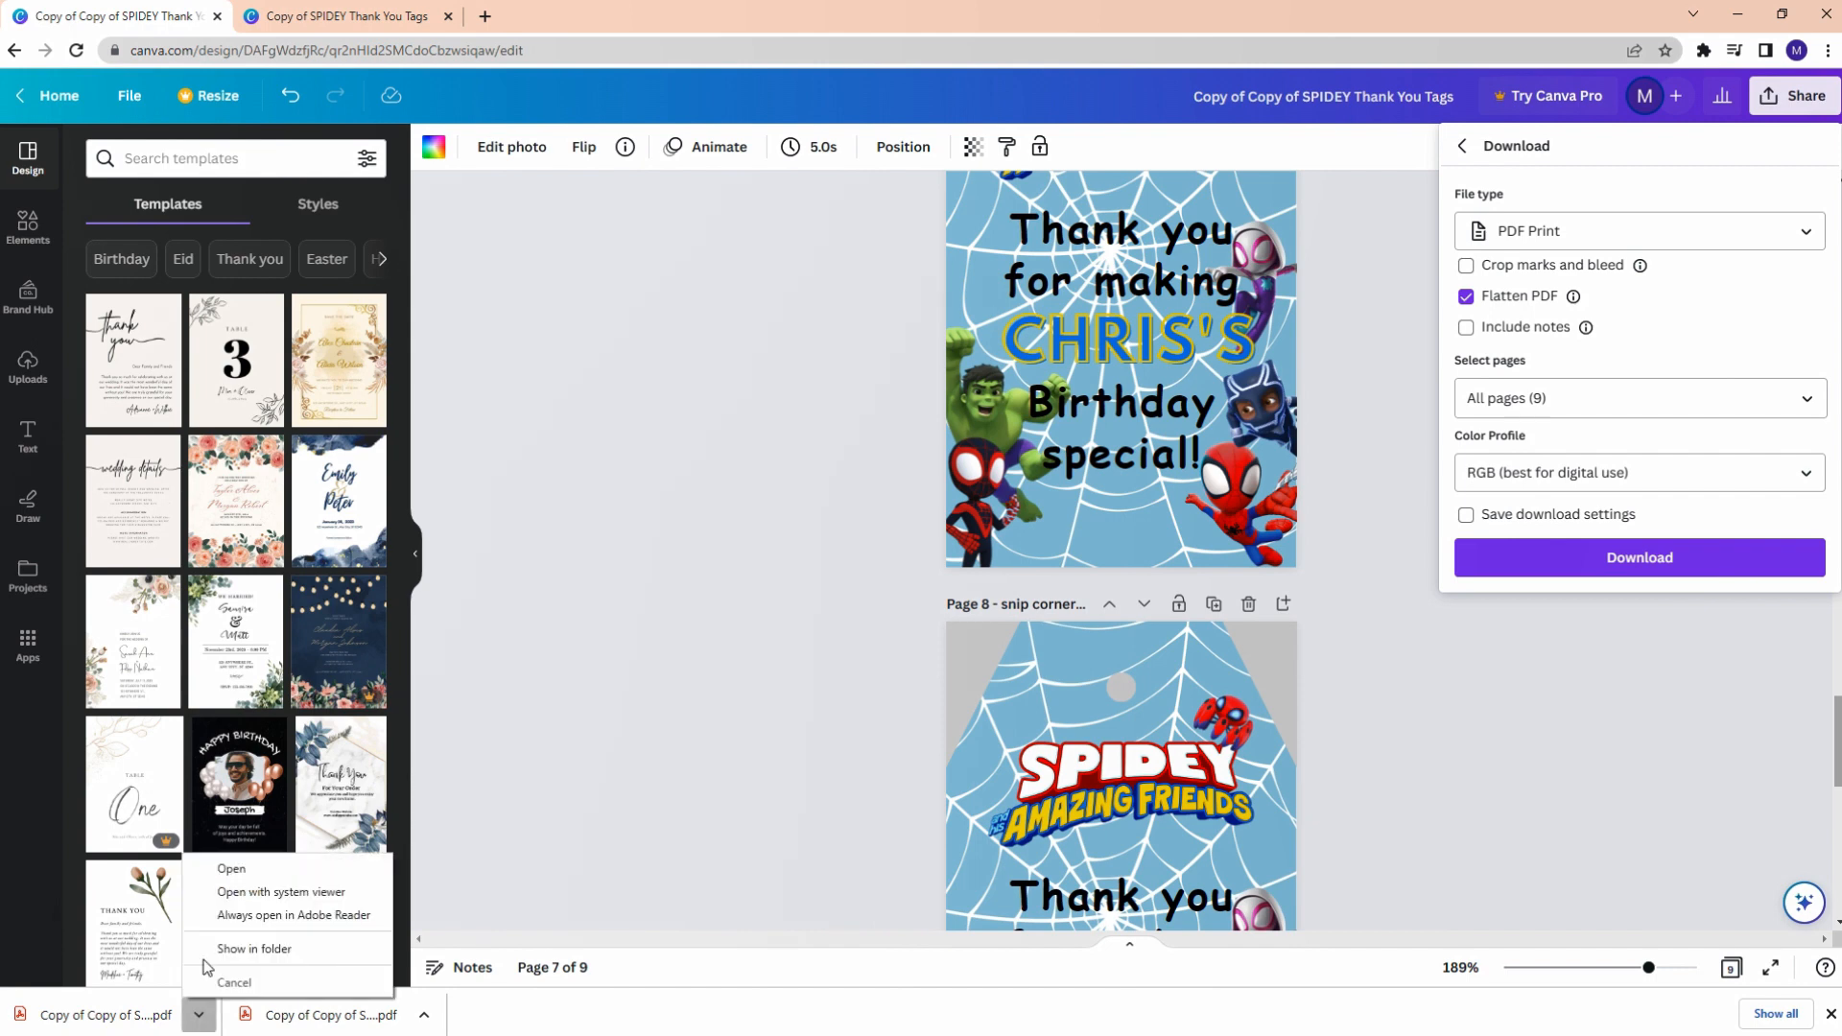
left_click(238, 869)
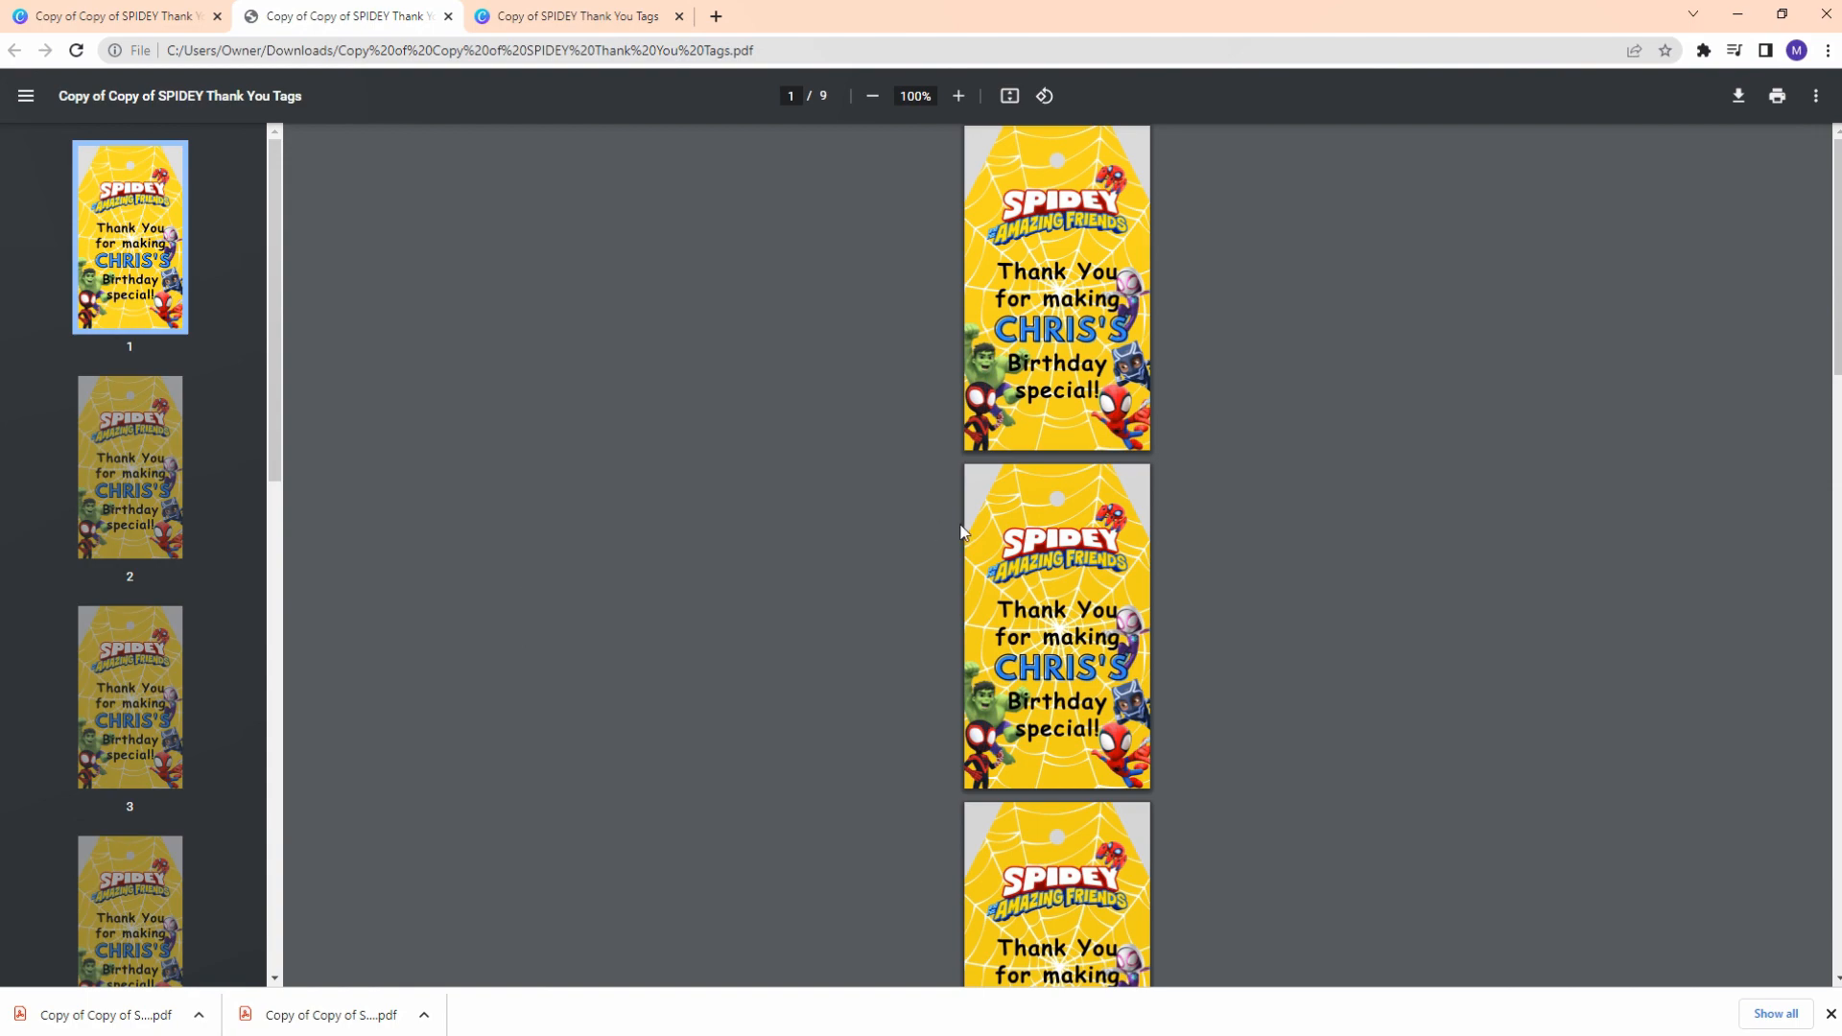
Step: Look through the tag PDF and set up its printing with 9 pages per sheet
scroll(1073, 561, "down", 15)
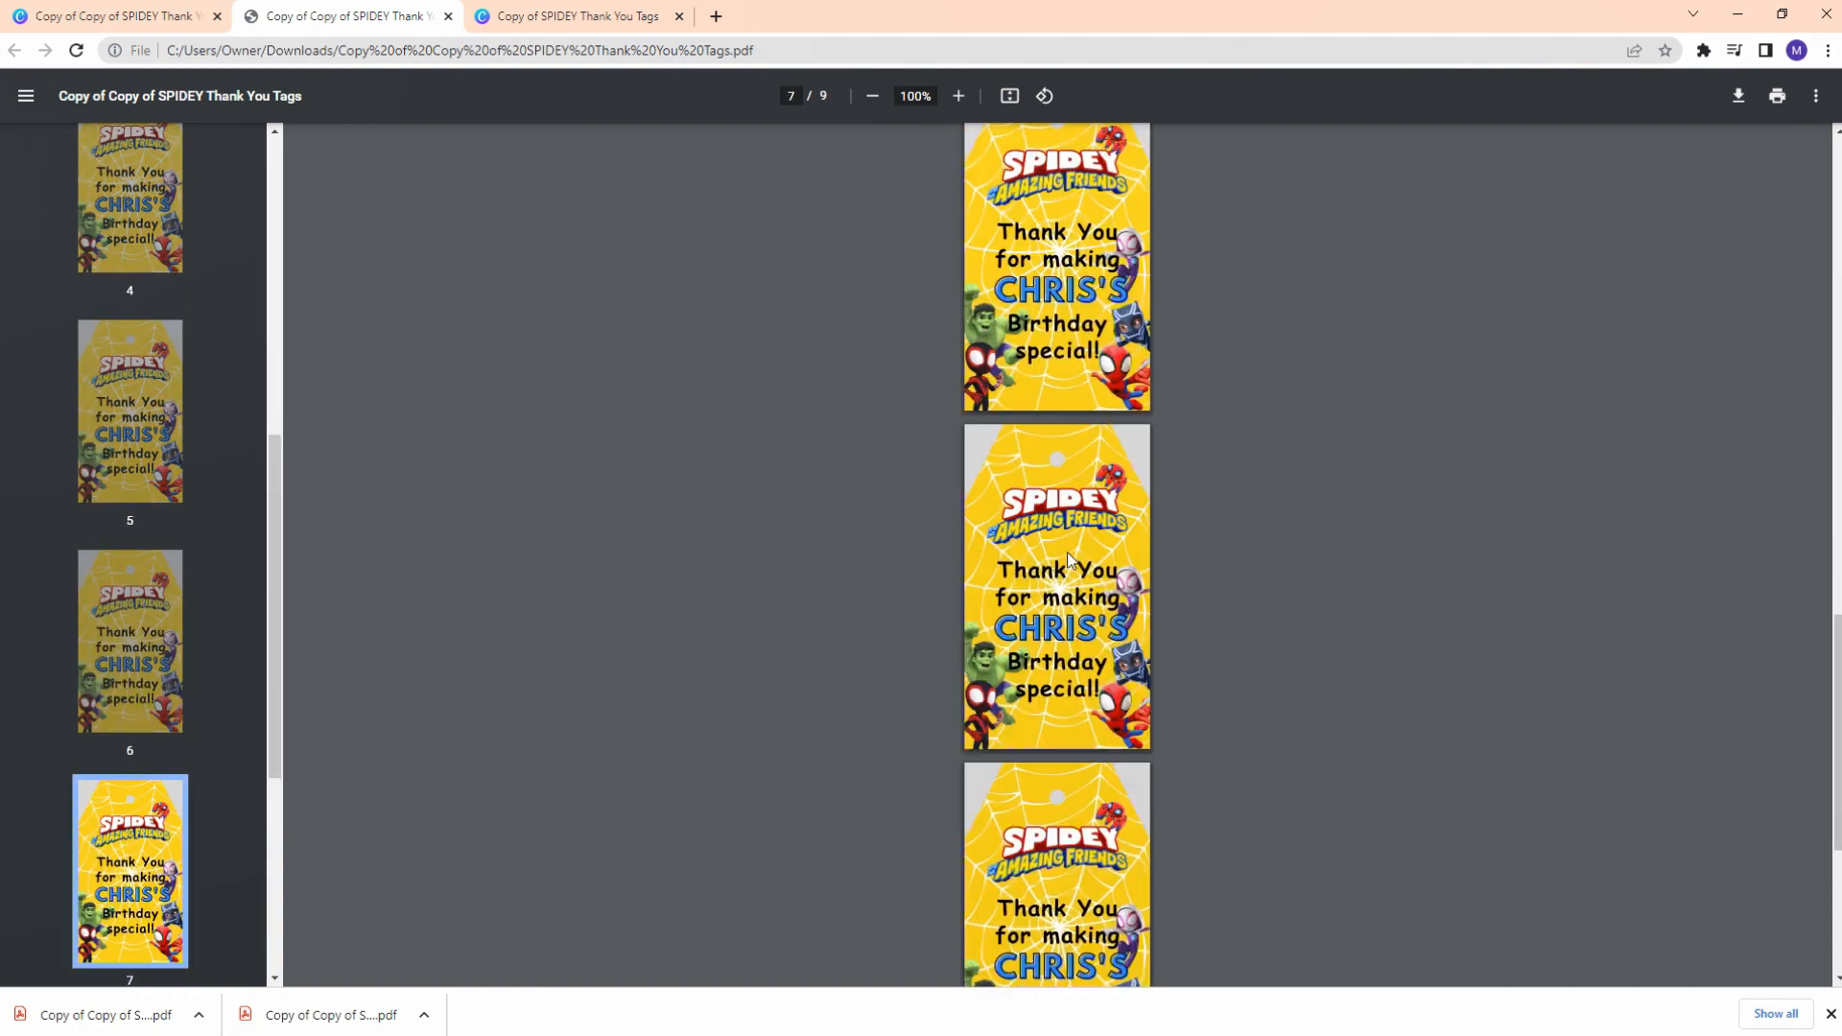
scroll(1072, 565, "up", 10)
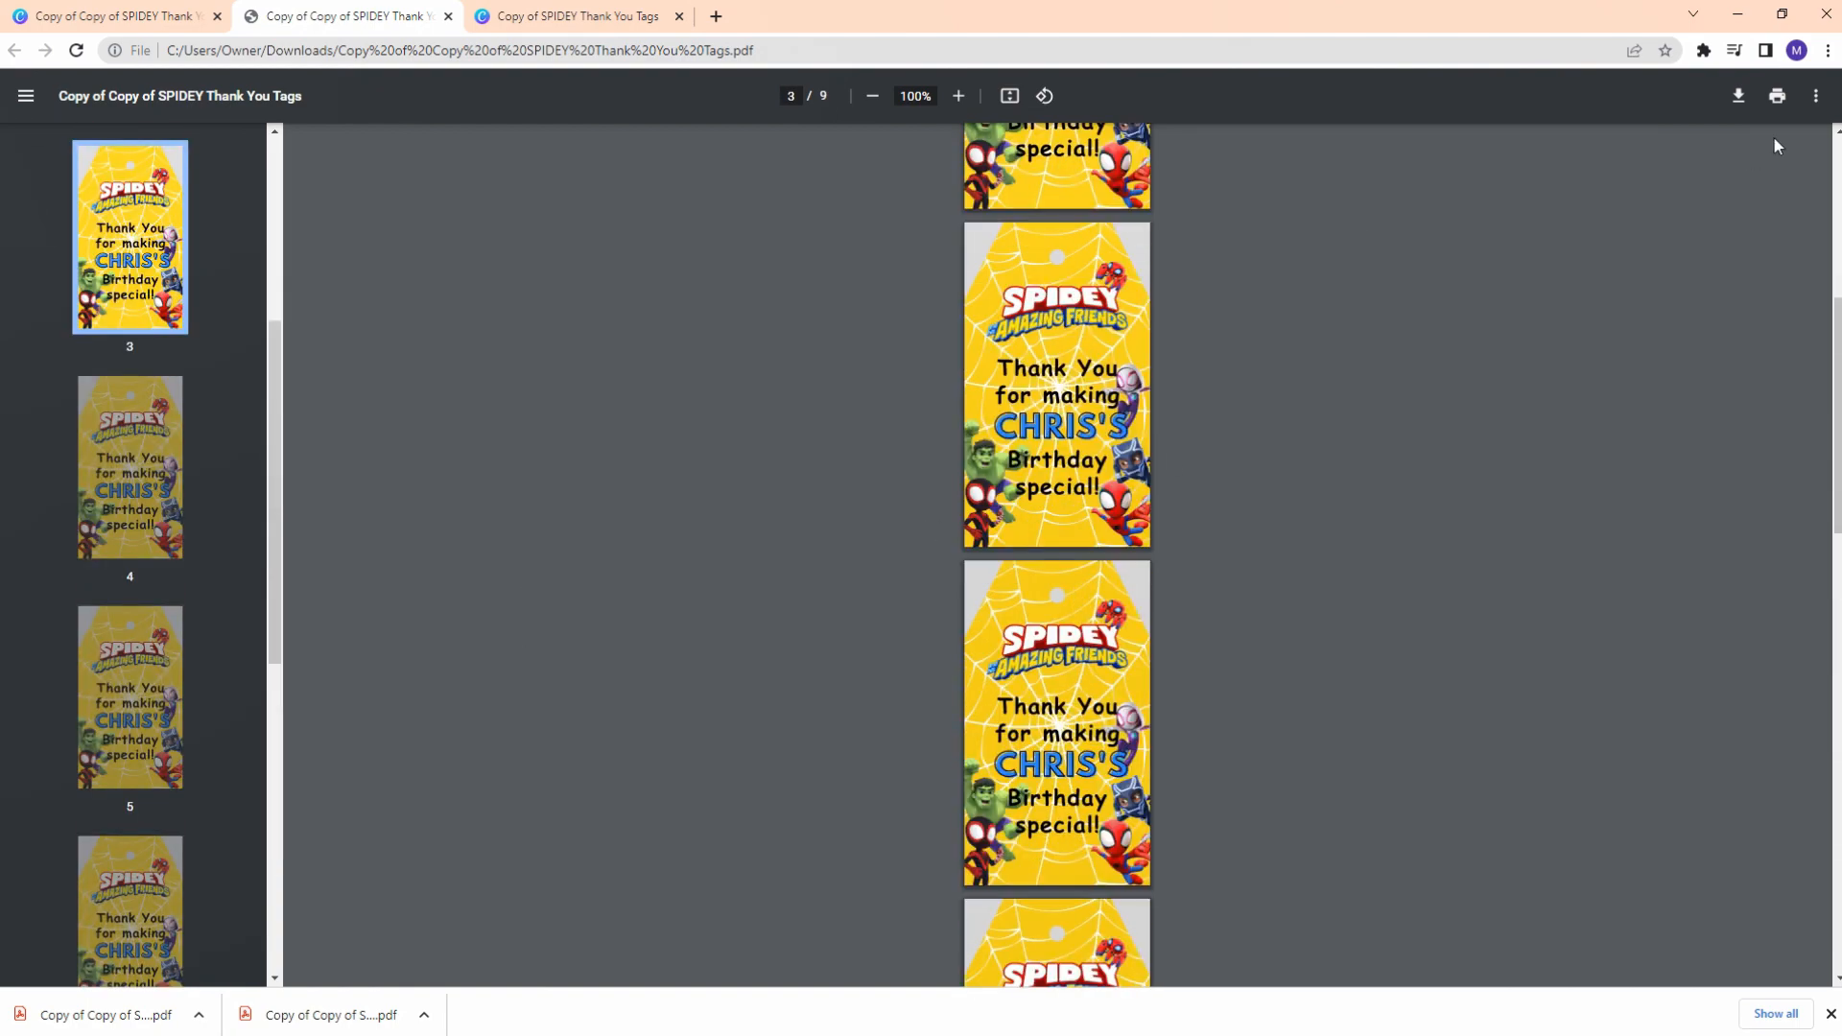
left_click(1776, 98)
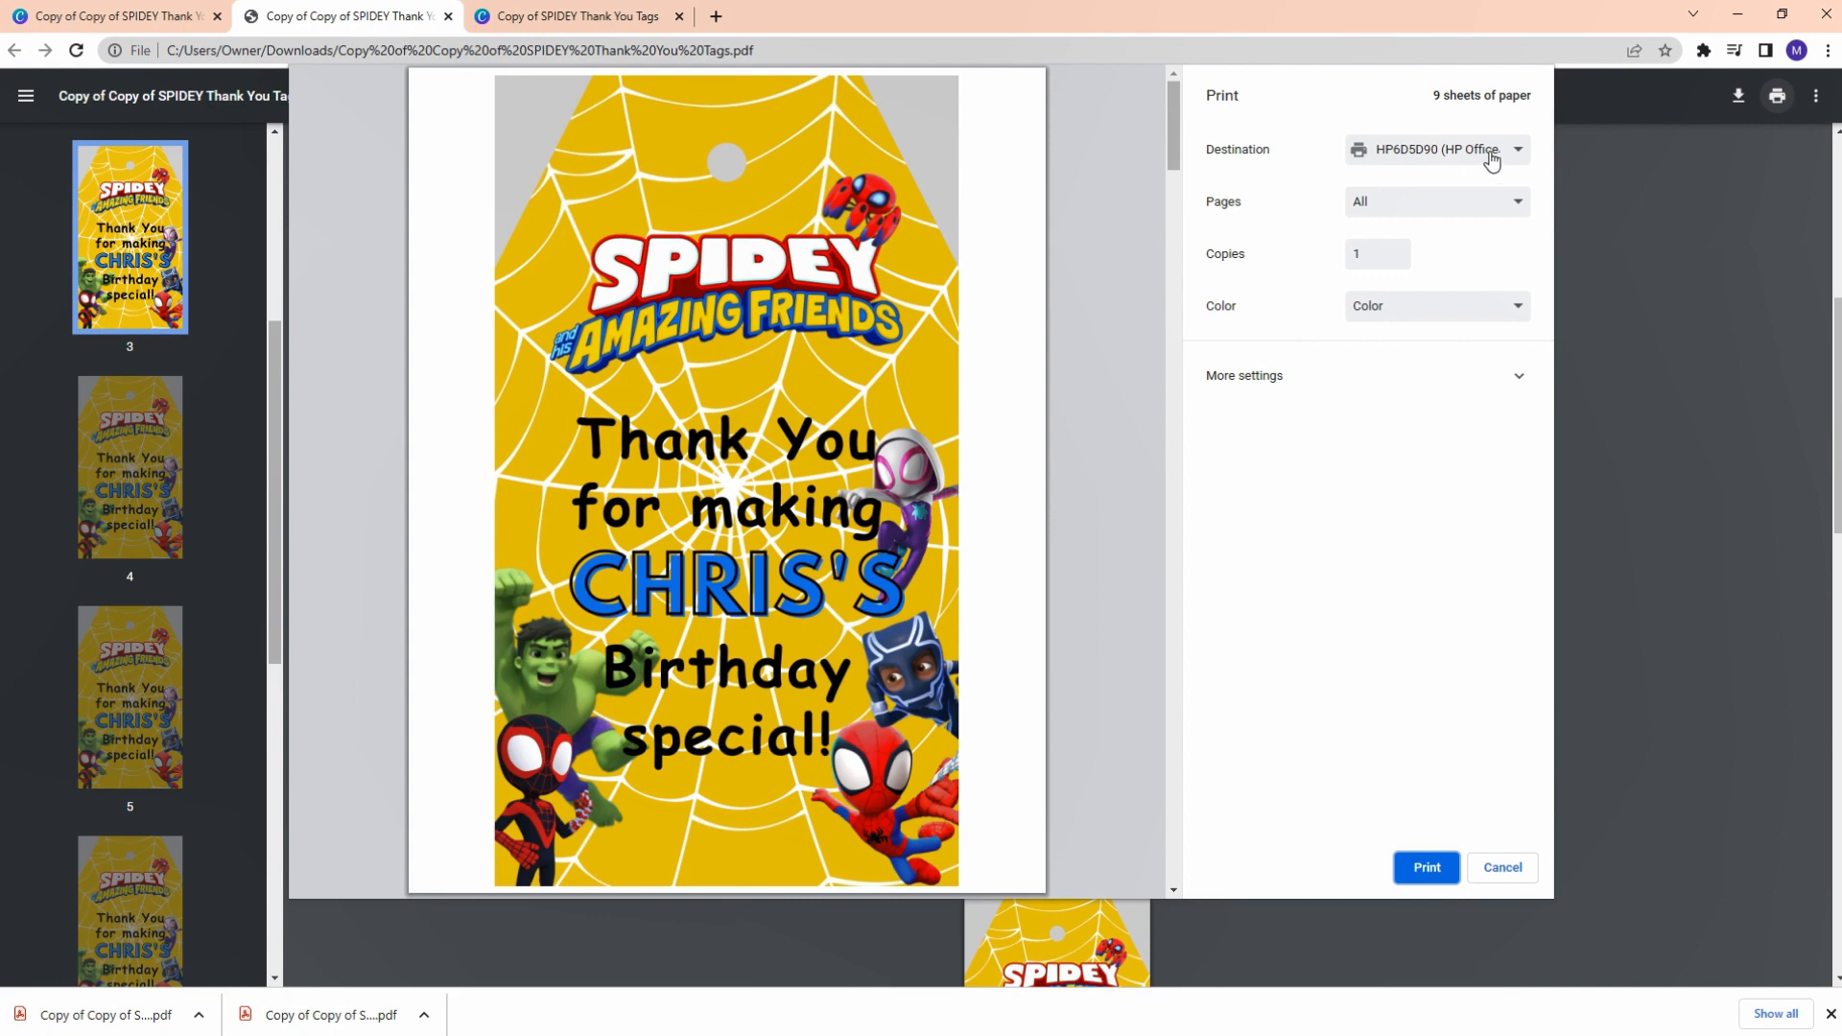
left_click(1306, 387)
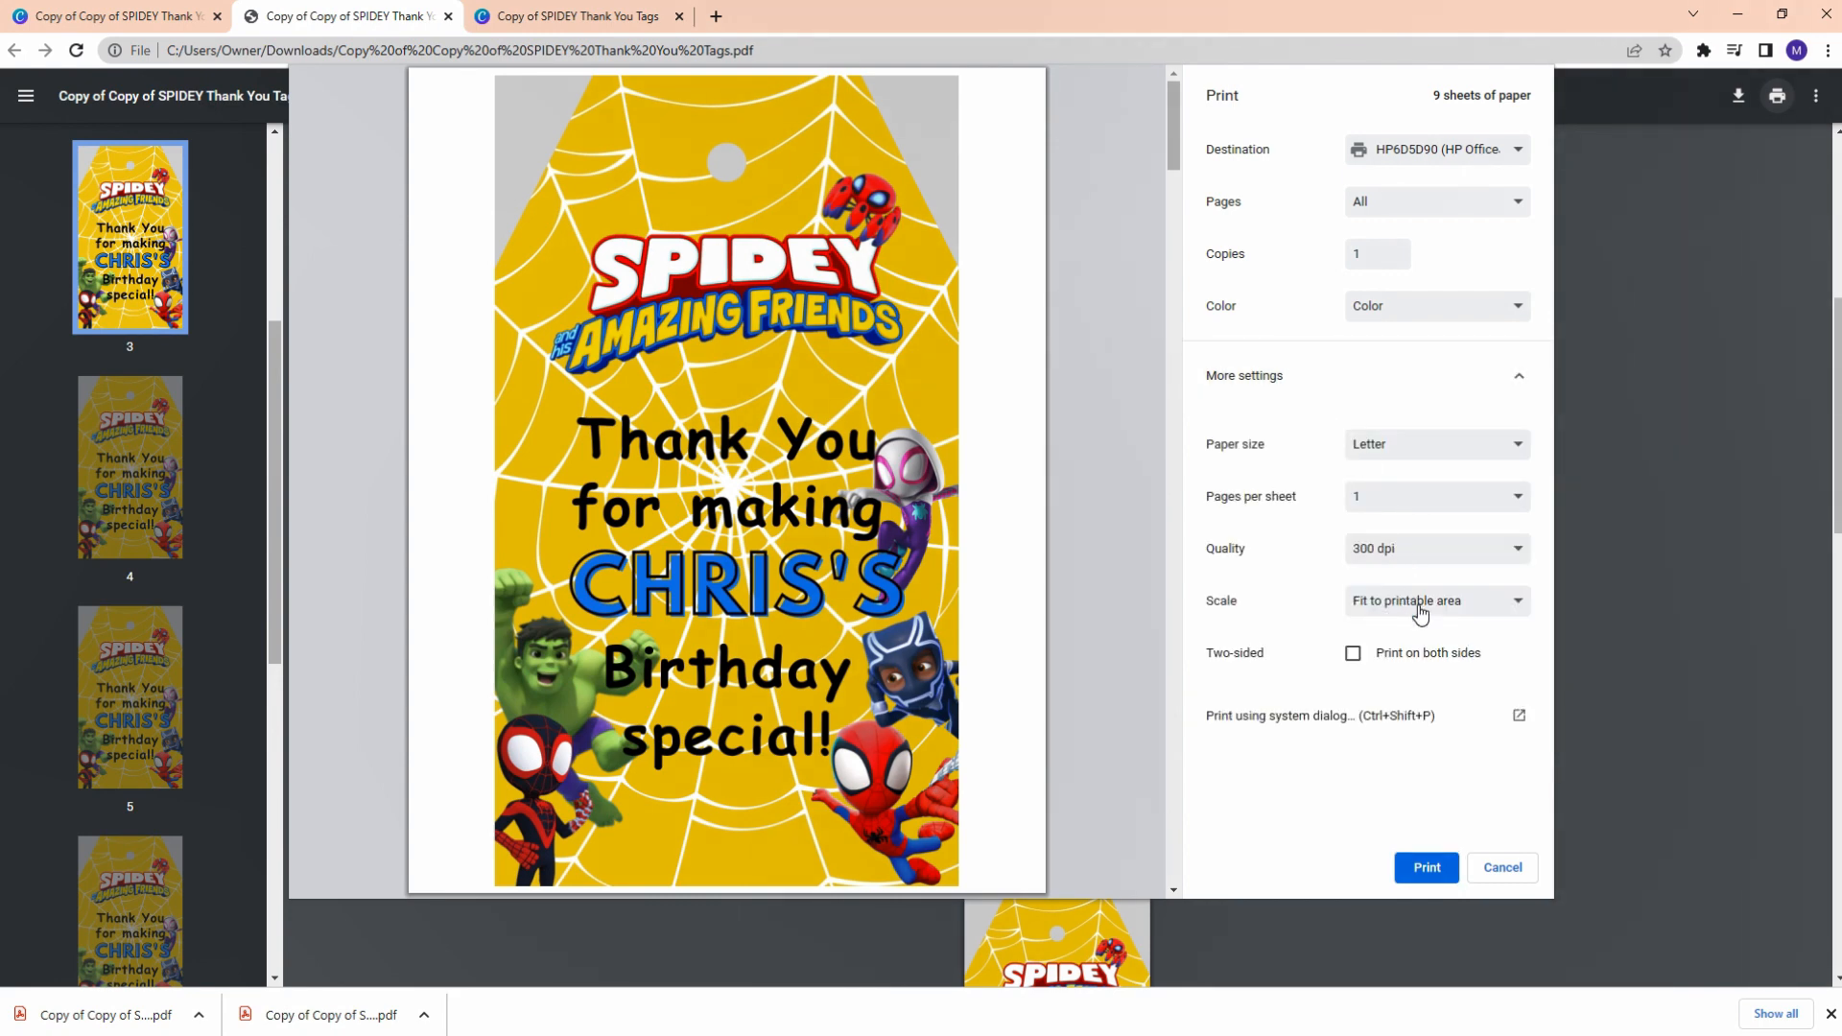
left_click(1383, 506)
left_click(1373, 583)
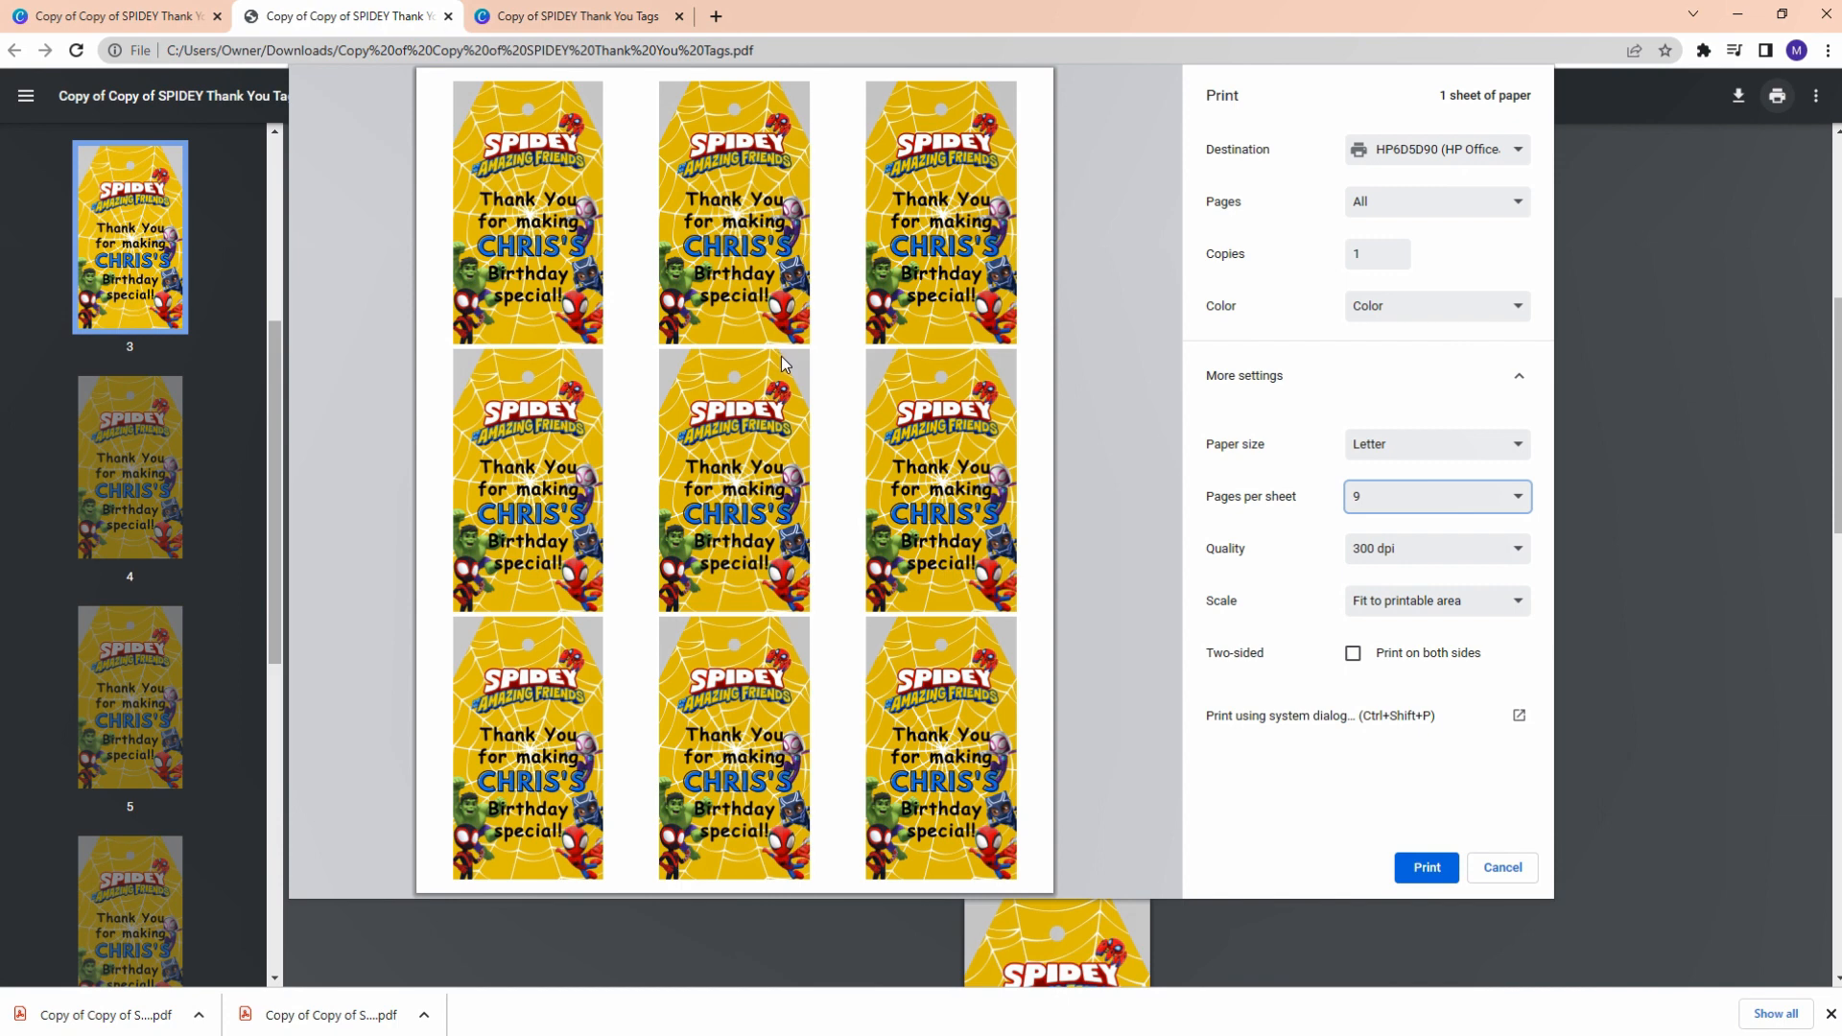
Step: Try the Fit to paper print scale and restore it to Fit to printable area
left_click(1412, 608)
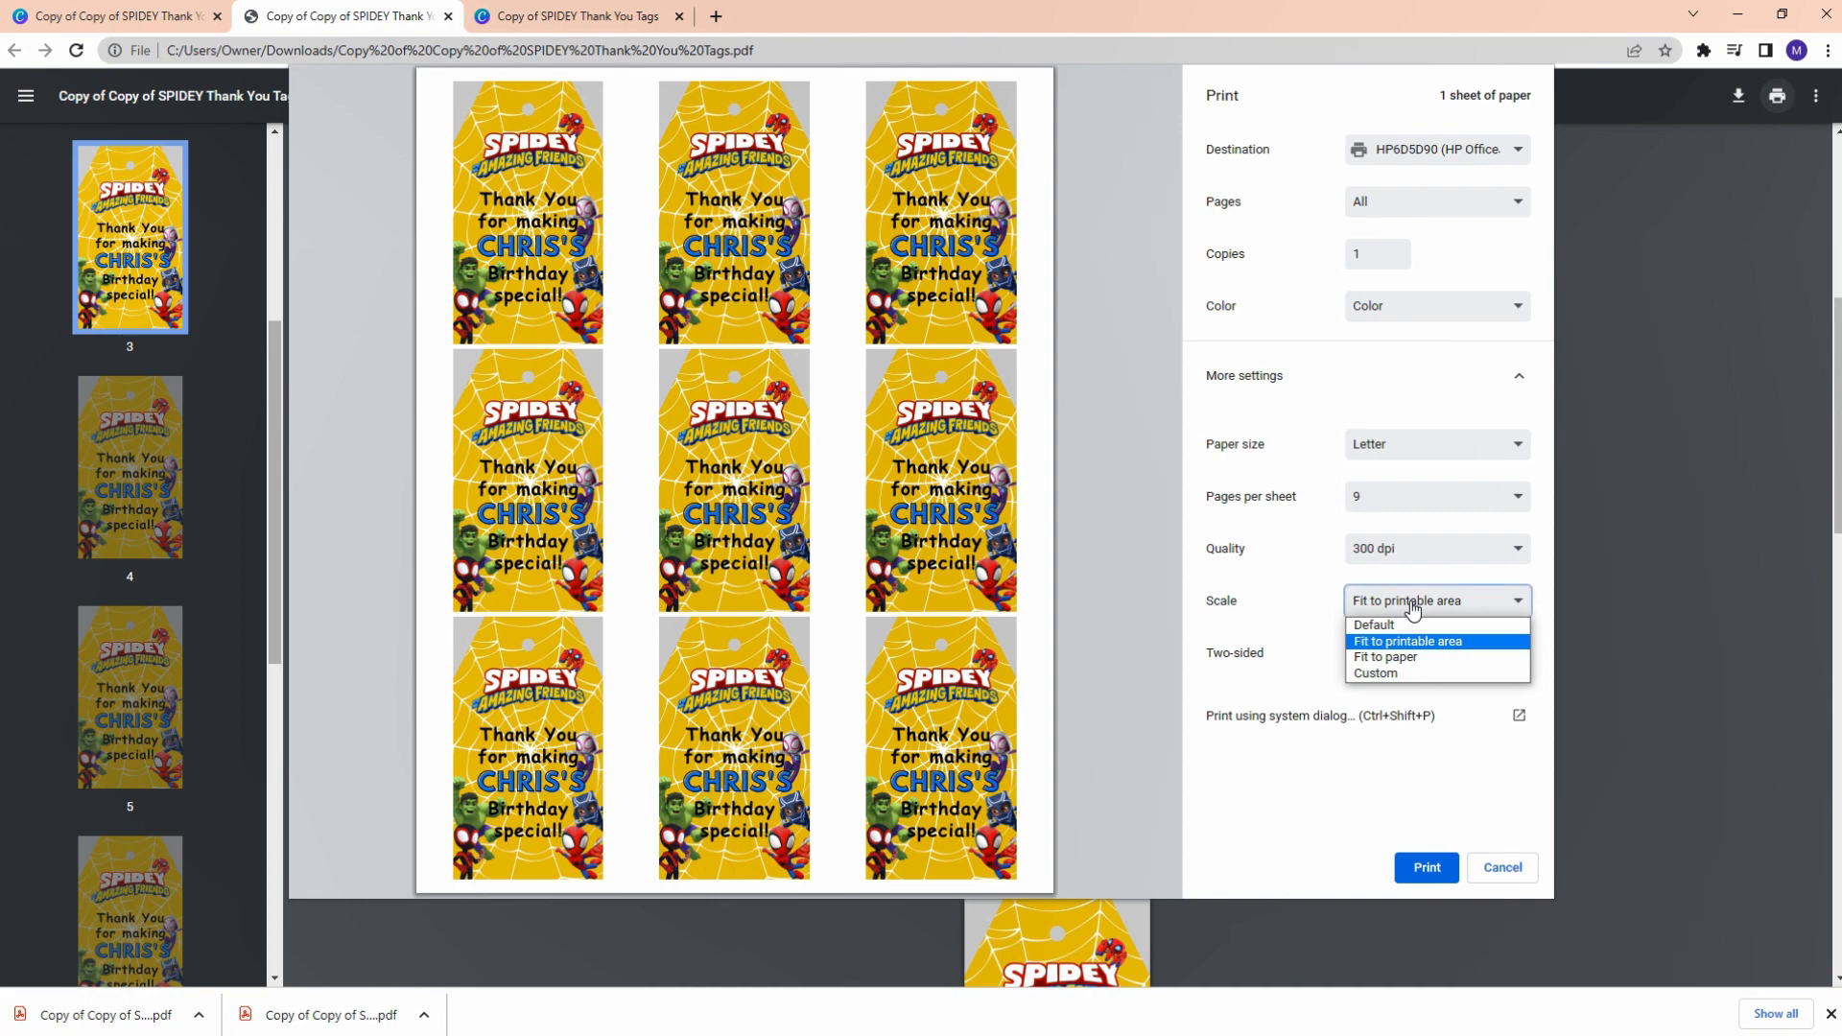
left_click(1405, 658)
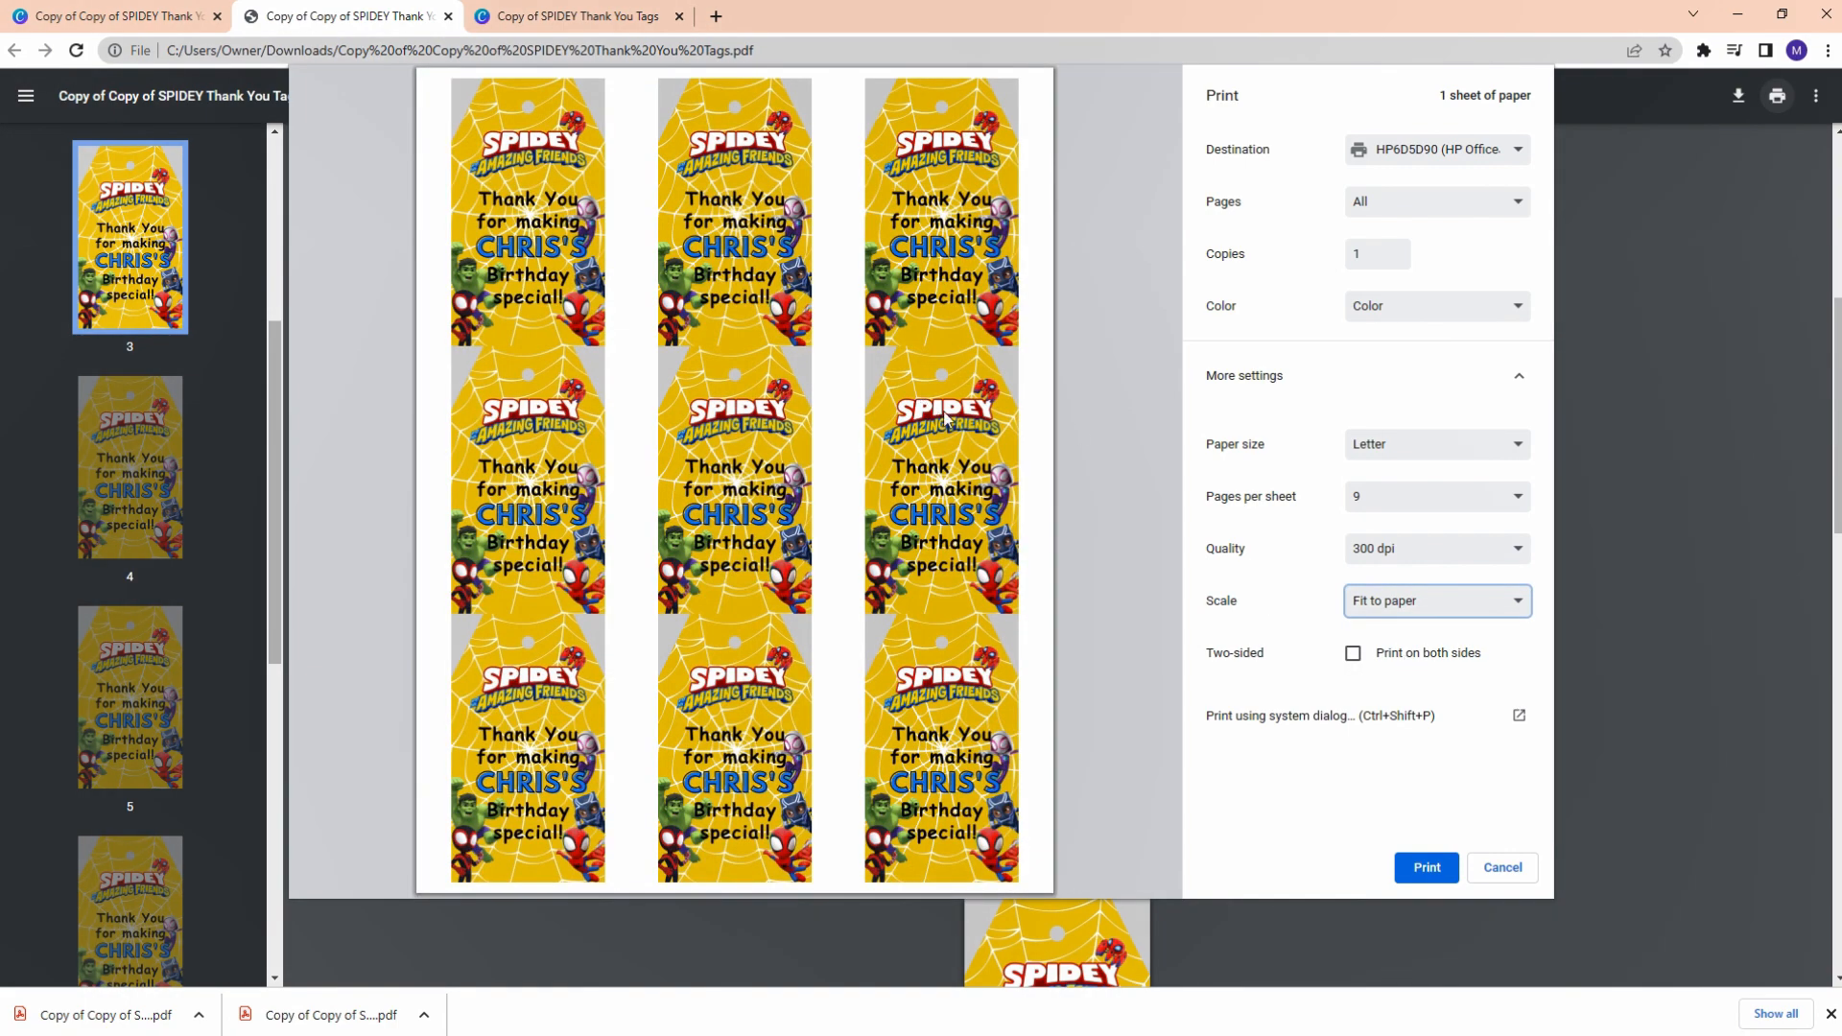
left_click(1406, 602)
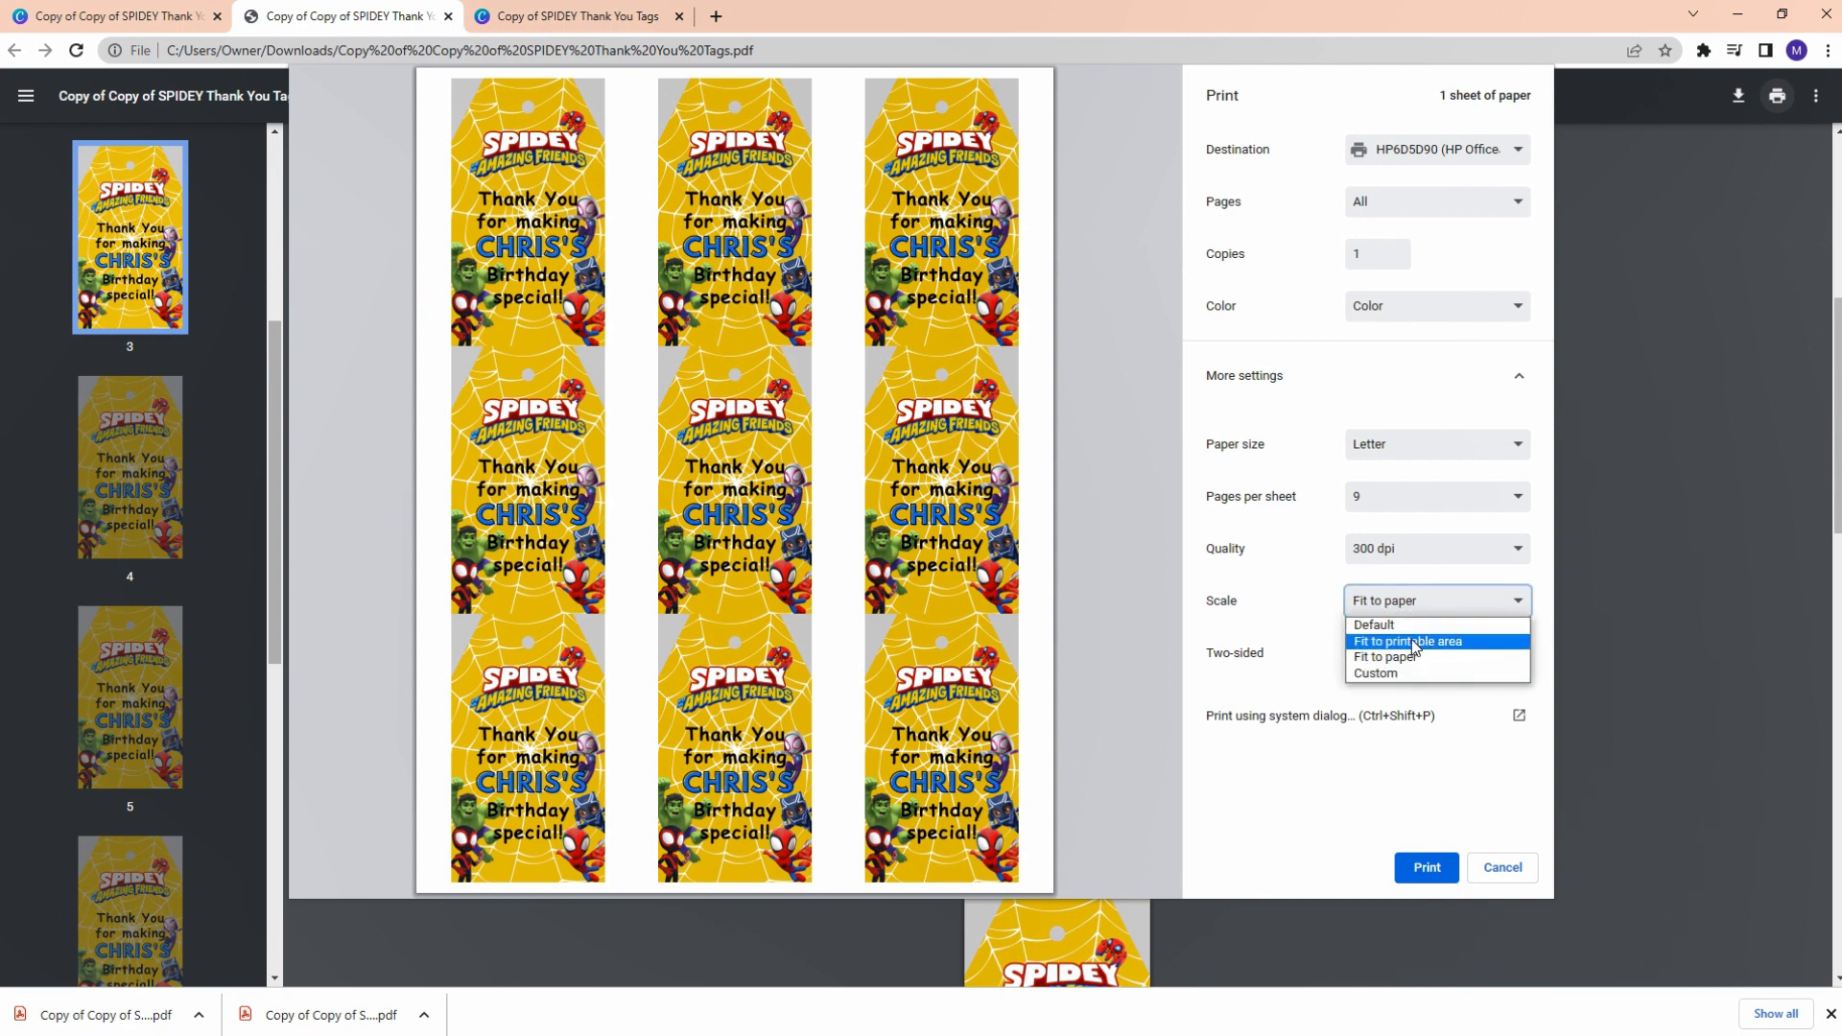
left_click(1415, 643)
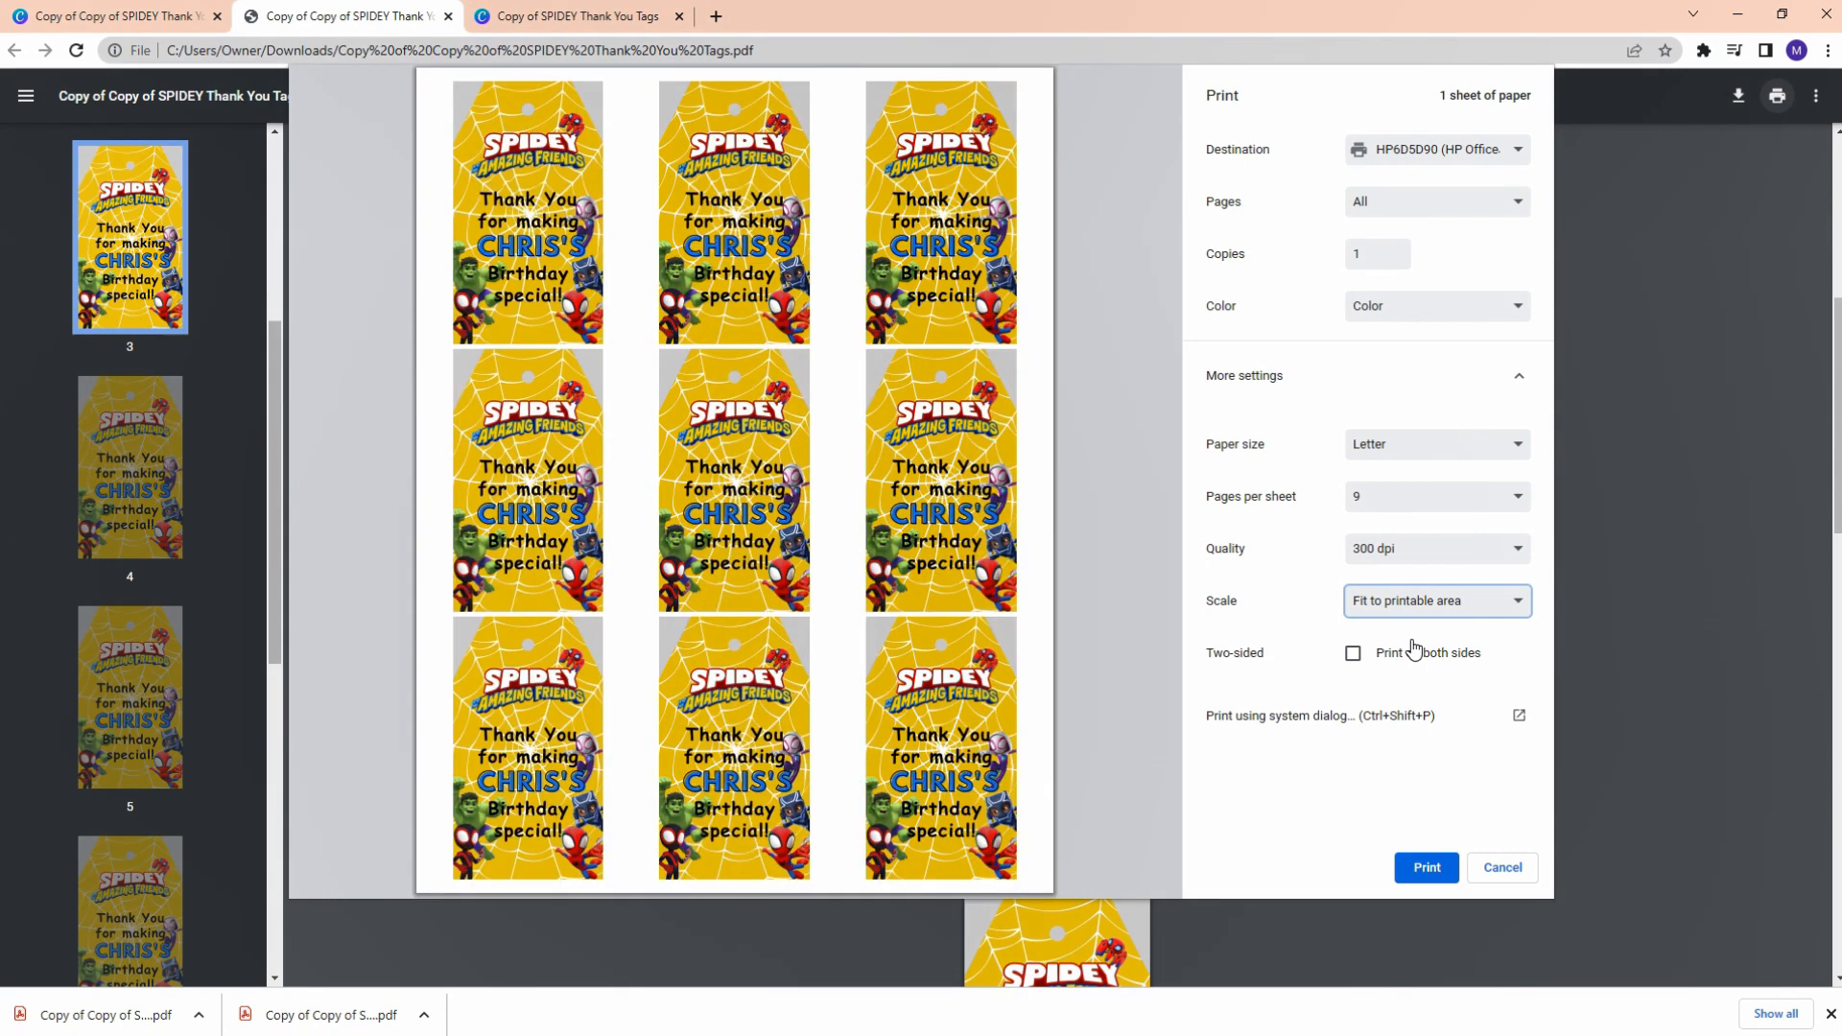